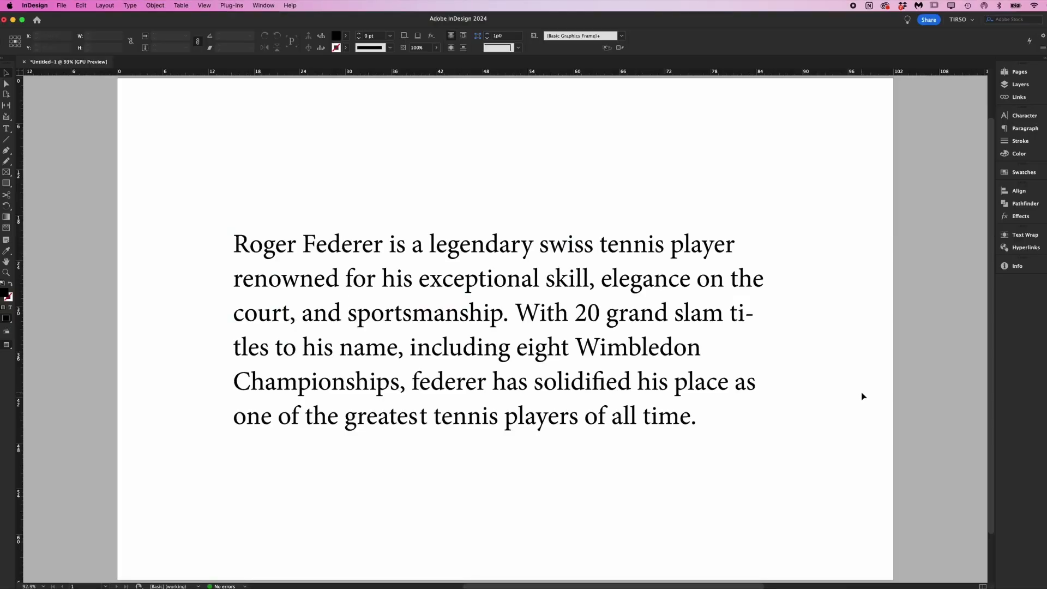
Open the Character panel with Command+T, showing Minion Pro Regular 12 pt for the Federer paragraph
{"action": "key", "text": "super+t"}
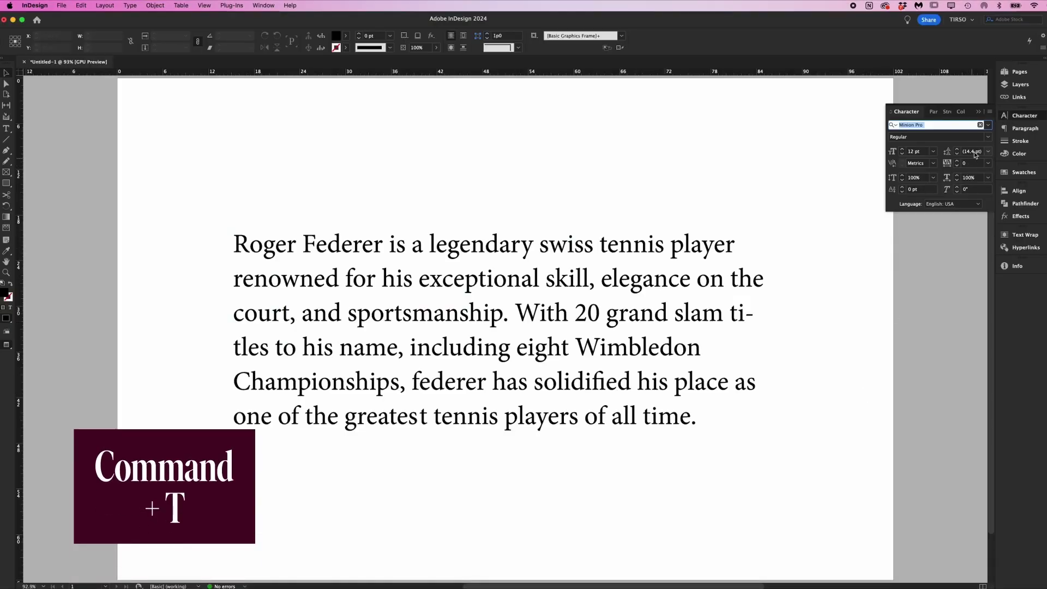
Browse the font and style lists, leaving Minion Pro Regular unchanged
{"action": "left_click", "coordinate": [987, 124]}
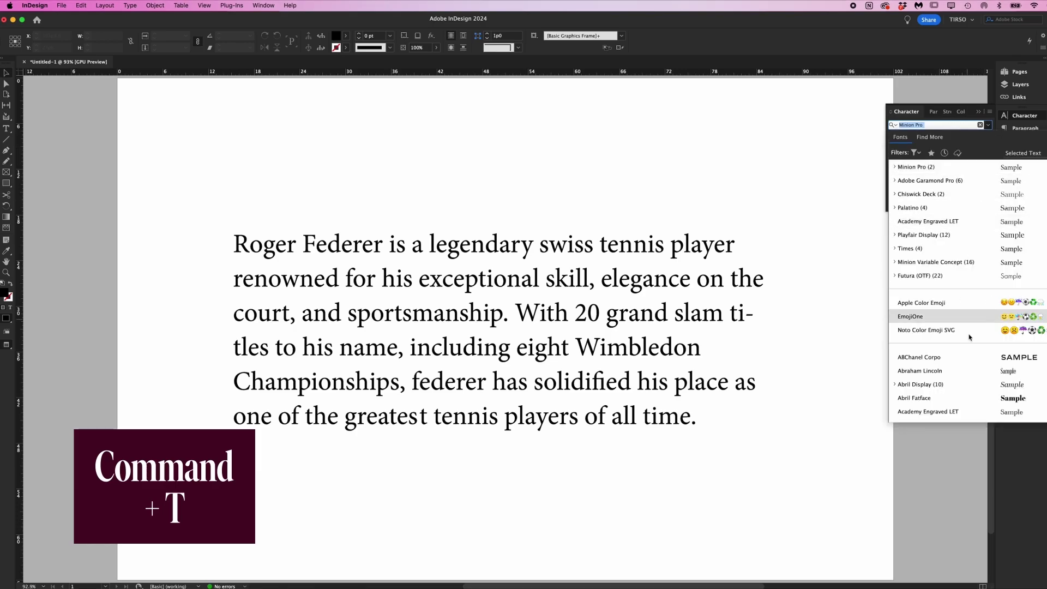
{"action": "scroll", "coordinate": [975, 392], "scroll_direction": "down", "scroll_amount": 10}
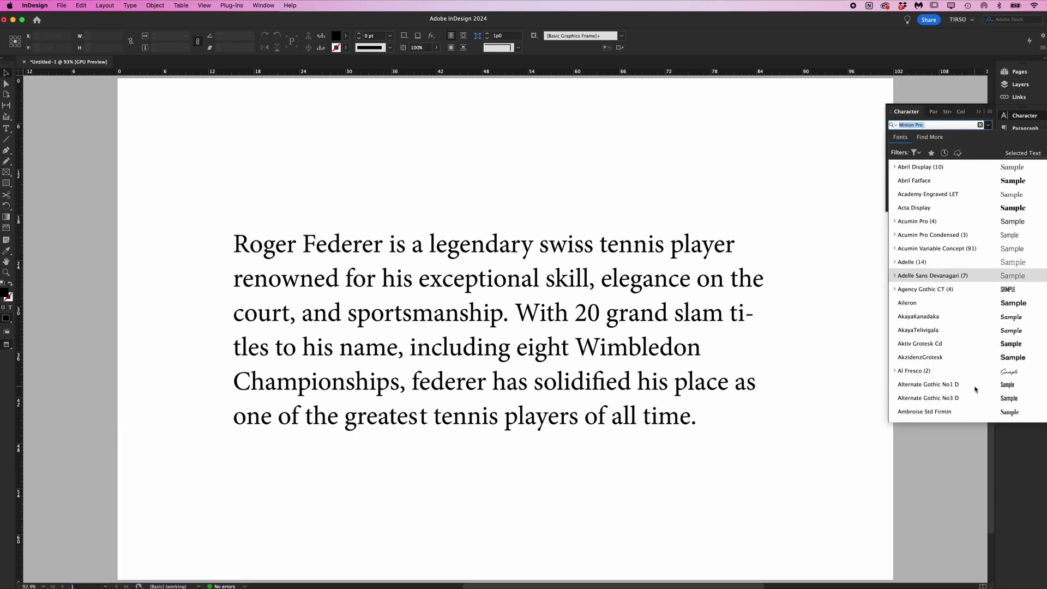
{"action": "left_click", "coordinate": [987, 124]}
{"action": "left_click", "coordinate": [987, 136]}
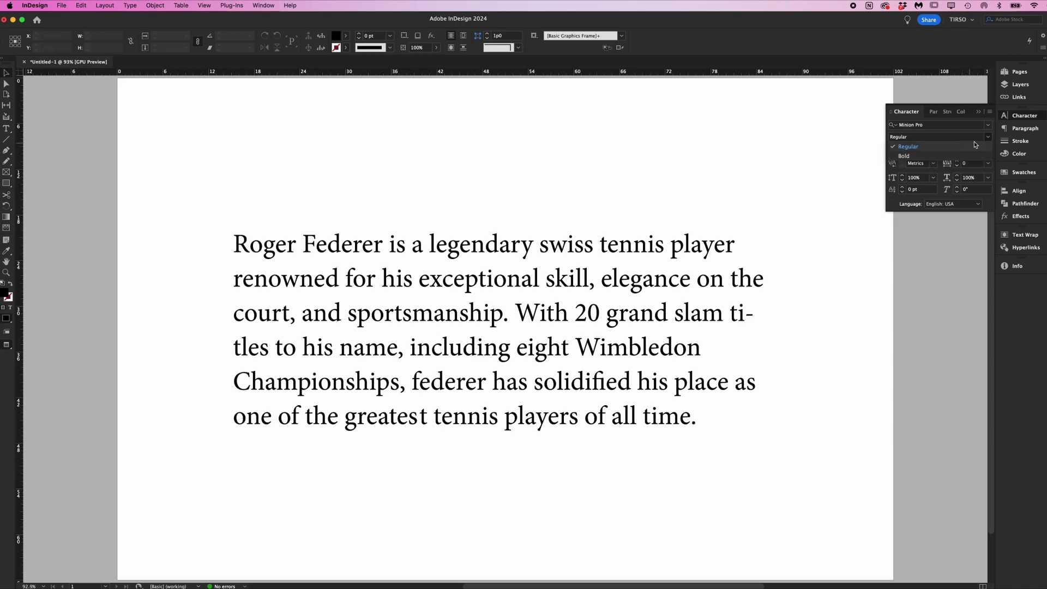
{"action": "left_click", "coordinate": [987, 139]}
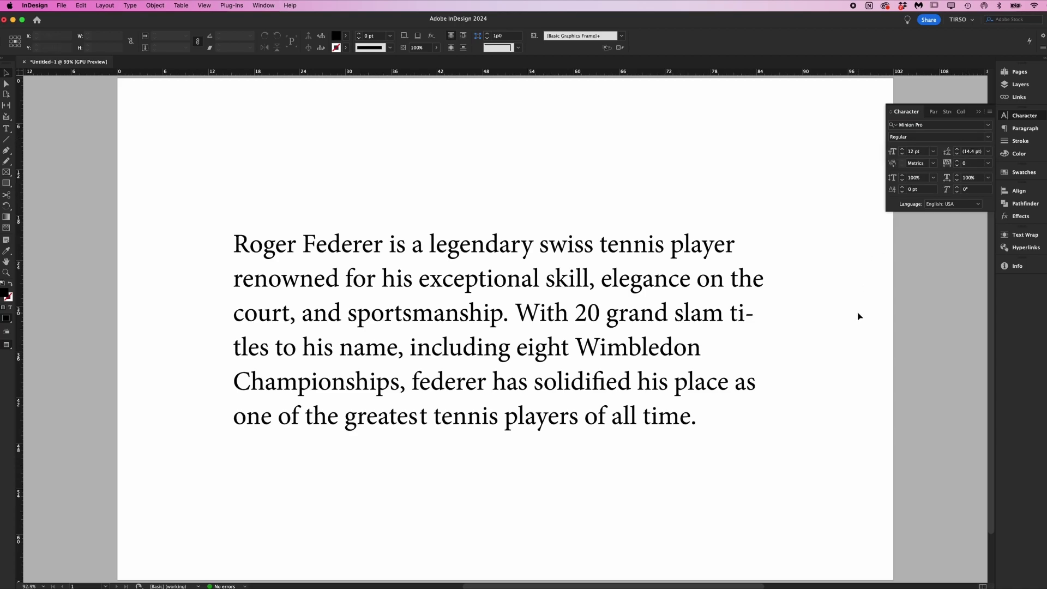
Set the Federer text frame in IvyPresto Display Thin by entering 'ivy' as the font
{"action": "left_click", "coordinate": [750, 316]}
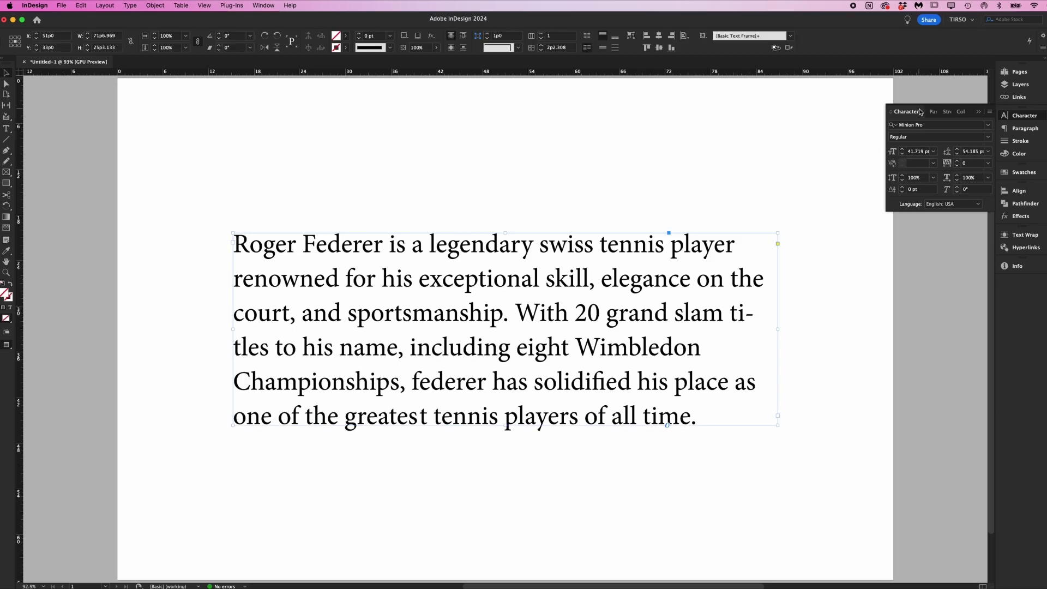
{"action": "left_click", "coordinate": [925, 125]}
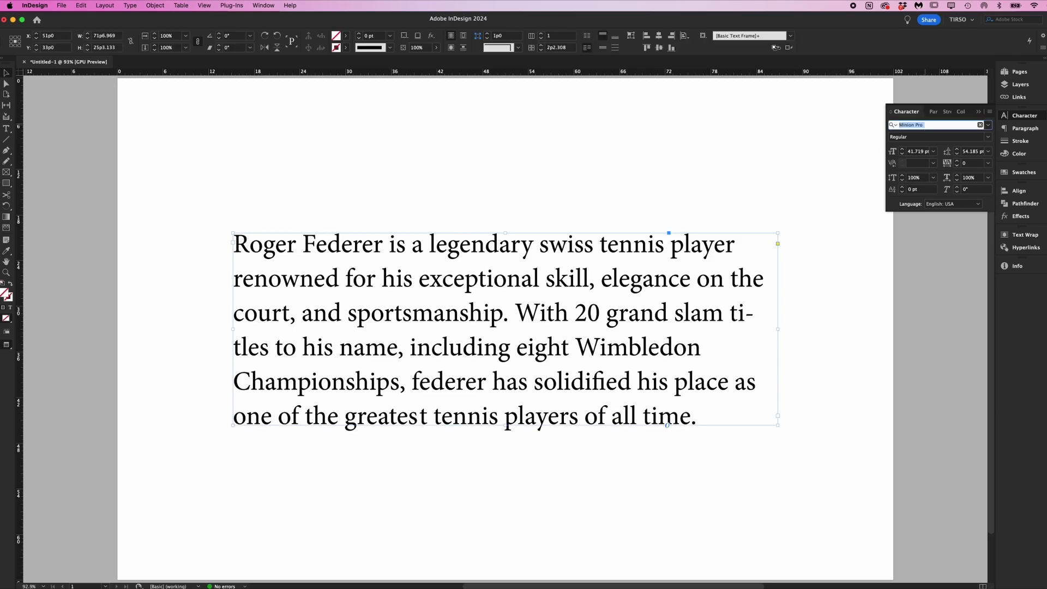
{"action": "type", "text": "ivy"}
{"action": "left_click", "coordinate": [954, 280]}
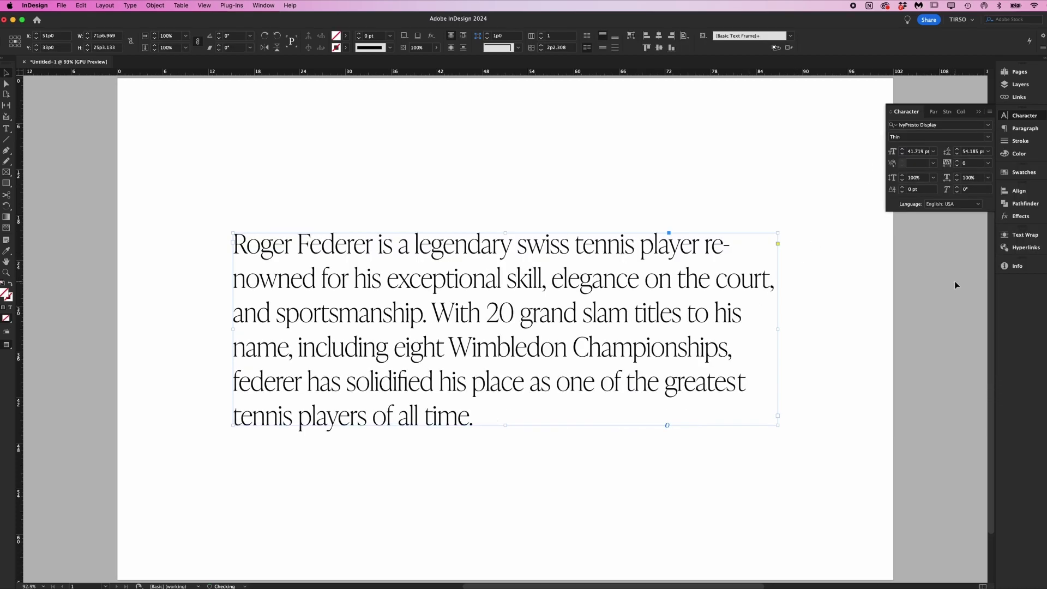
{"action": "left_click", "coordinate": [954, 280]}
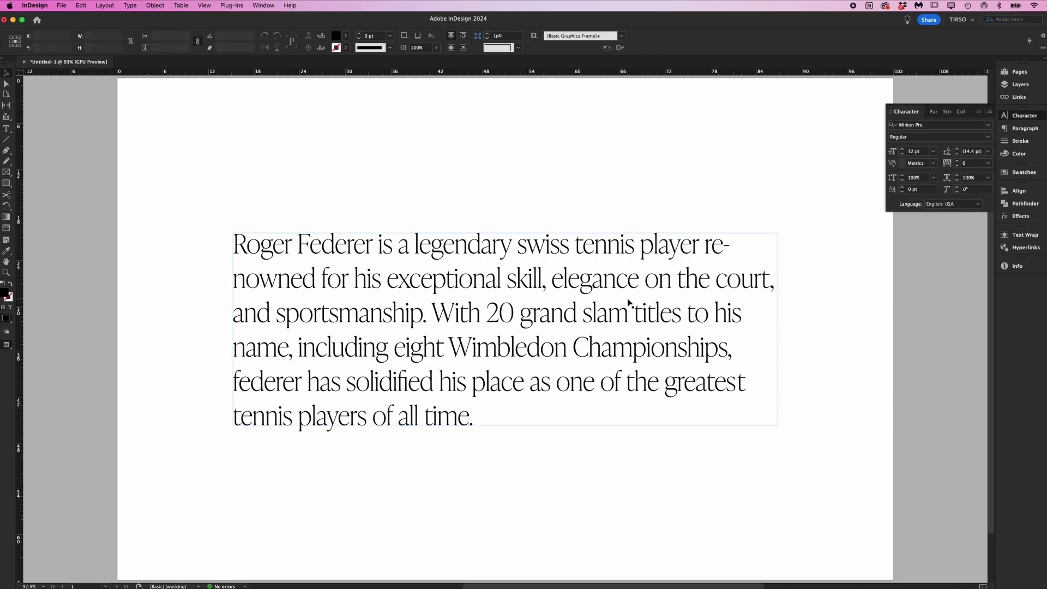
Change the phrase '20 grand slam titles' to the SemiBold weight of IvyPresto Display
{"action": "left_click_drag", "start_coordinate": [681, 313], "coordinate": [485, 313]}
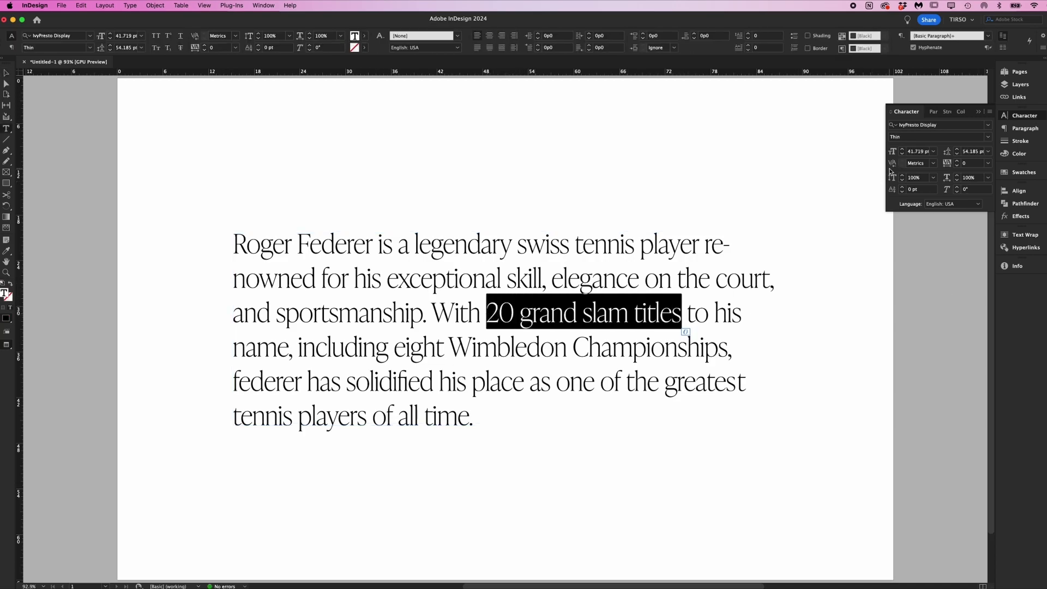
{"action": "left_click", "coordinate": [987, 137]}
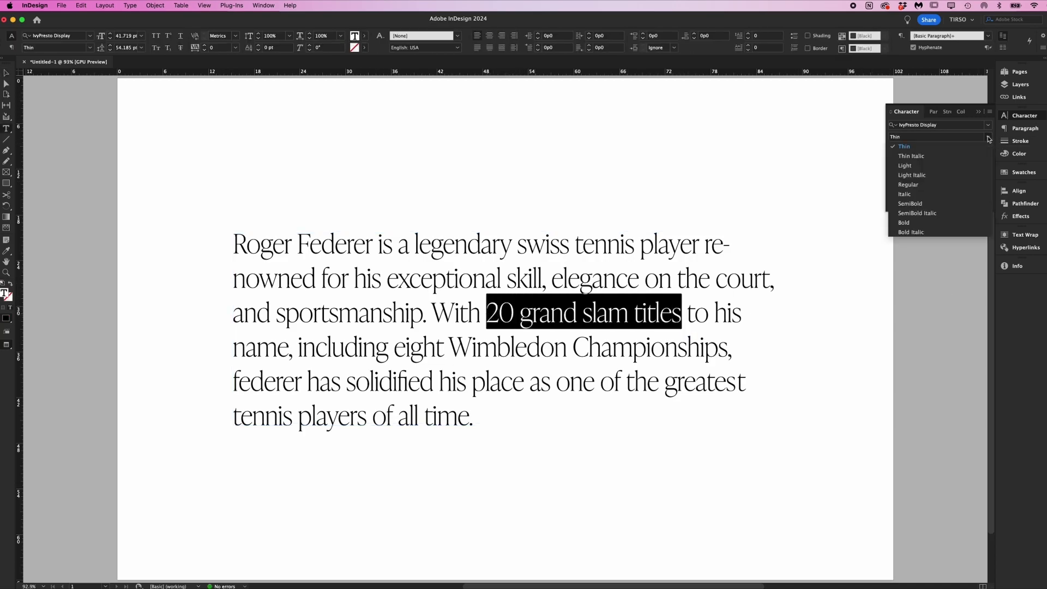
{"action": "left_click", "coordinate": [936, 204]}
{"action": "left_click", "coordinate": [834, 338]}
{"action": "left_click", "coordinate": [720, 313]}
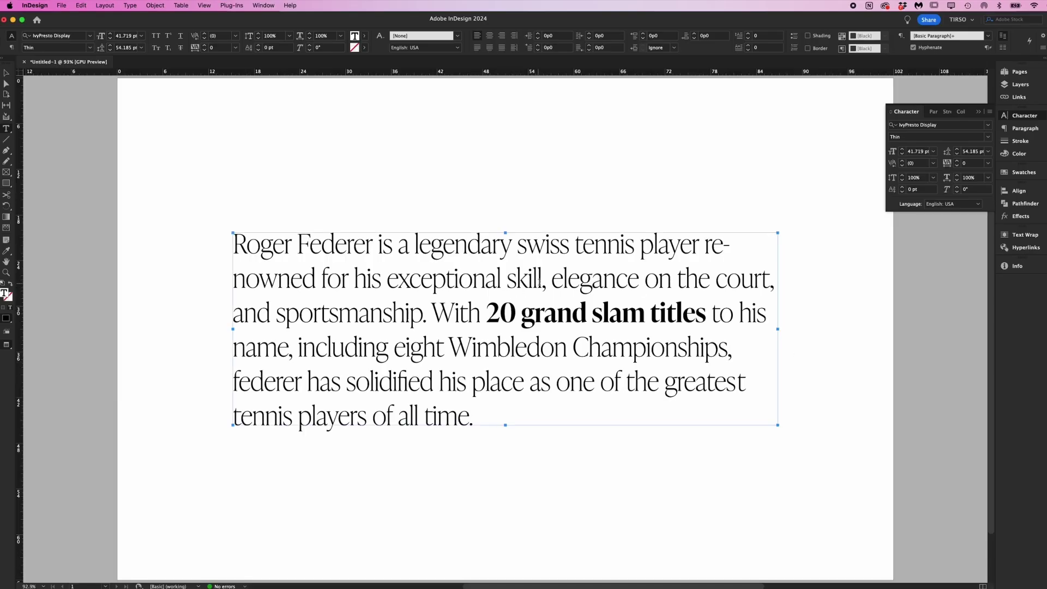
Set 'exceptional skill' to Thin Italic
{"action": "left_click_drag", "start_coordinate": [539, 282], "coordinate": [386, 281]}
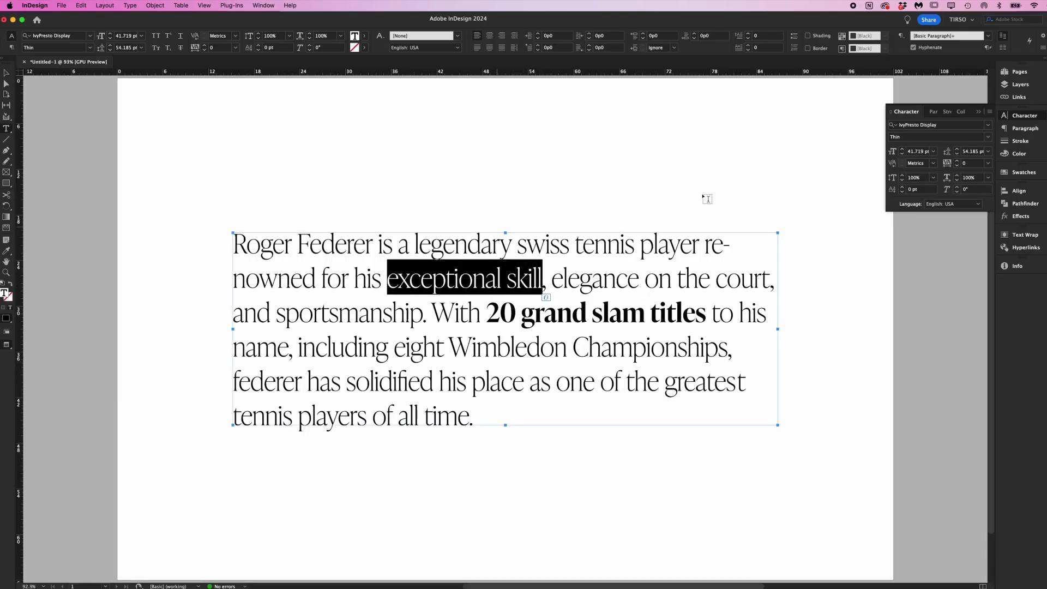
{"action": "left_click", "coordinate": [987, 137]}
{"action": "left_click", "coordinate": [911, 156]}
{"action": "left_click", "coordinate": [698, 280]}
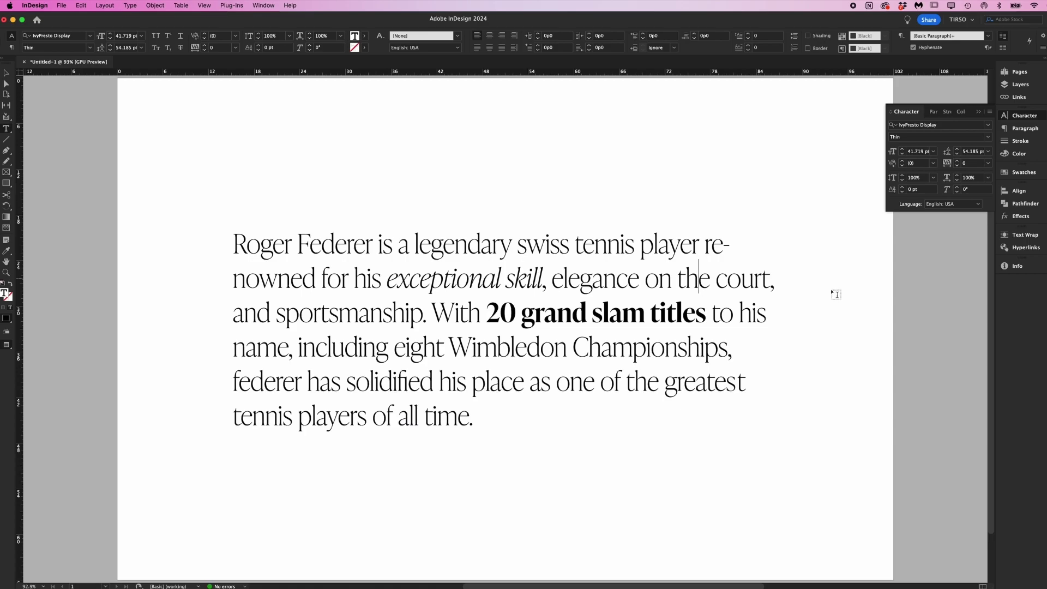
Copy the italic formatting onto 'elegance on the court' and 'sportsmanship' with the Eyedropper
{"action": "key", "text": "Escape"}
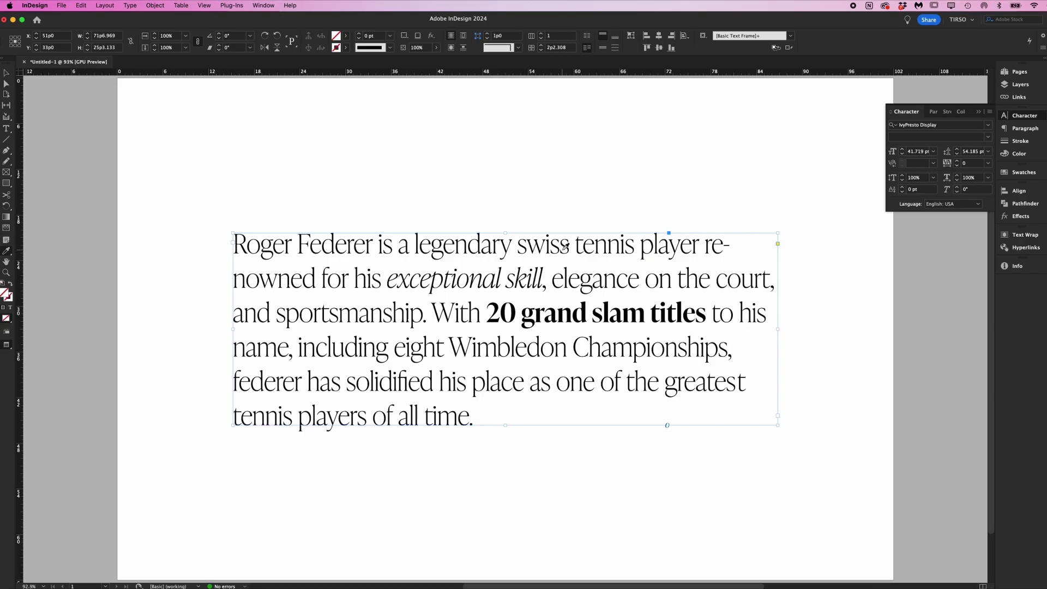
{"action": "left_click", "coordinate": [515, 281]}
{"action": "left_click_drag", "start_coordinate": [548, 276], "coordinate": [772, 272]}
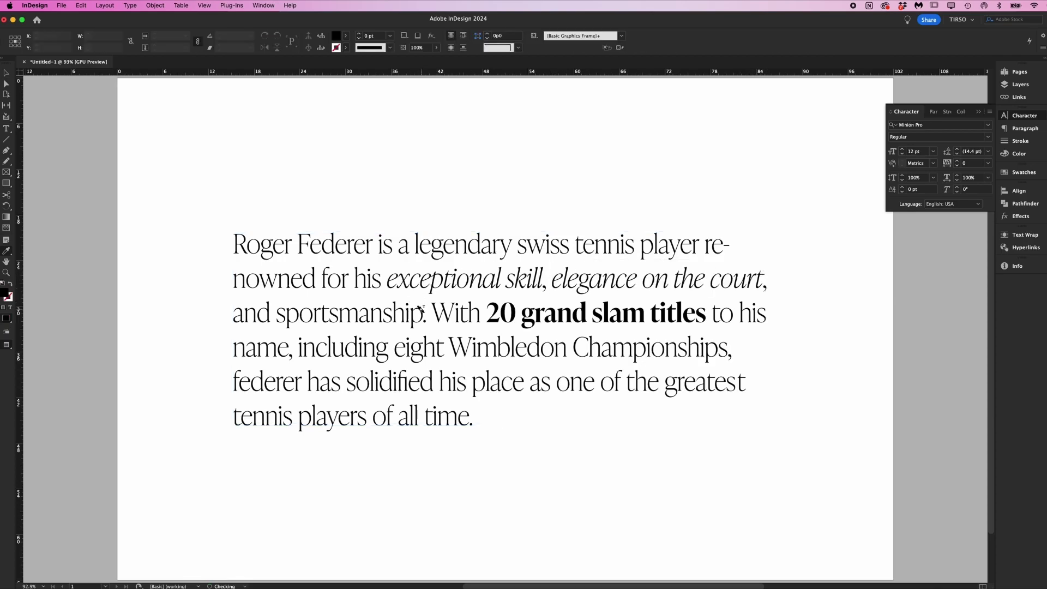
{"action": "left_click_drag", "start_coordinate": [423, 310], "coordinate": [276, 301]}
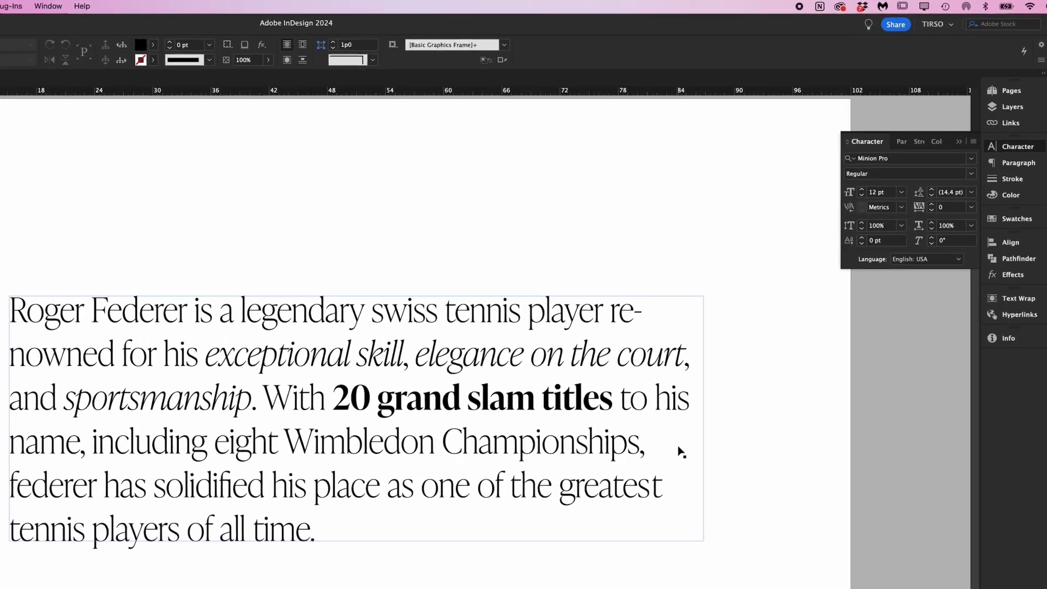
Set the Federer paragraph's leading to 40 pt
{"action": "left_click", "coordinate": [835, 278]}
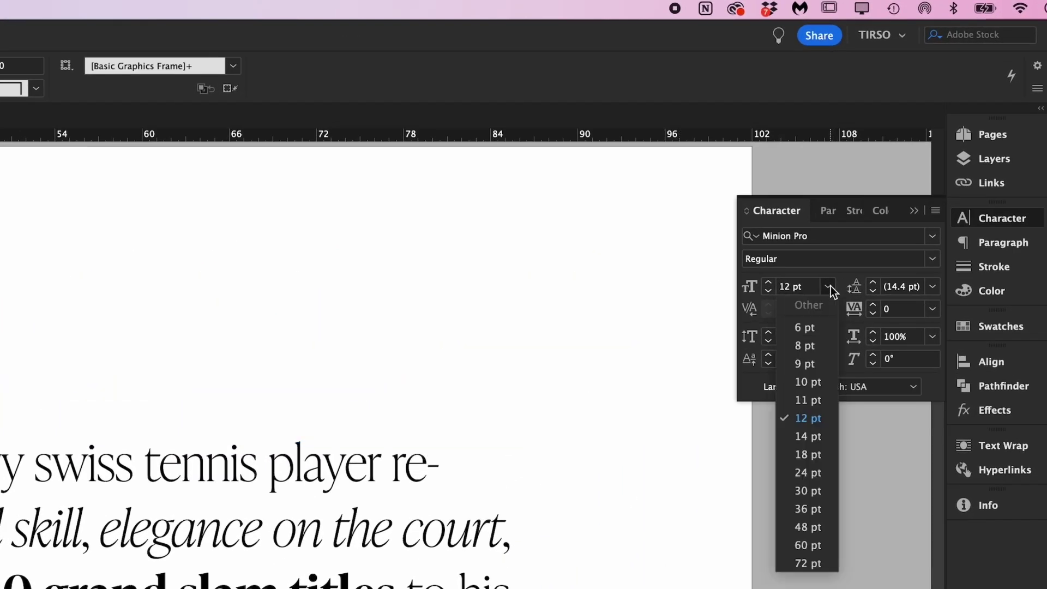
{"action": "left_click", "coordinate": [804, 283]}
{"action": "left_click", "coordinate": [805, 286]}
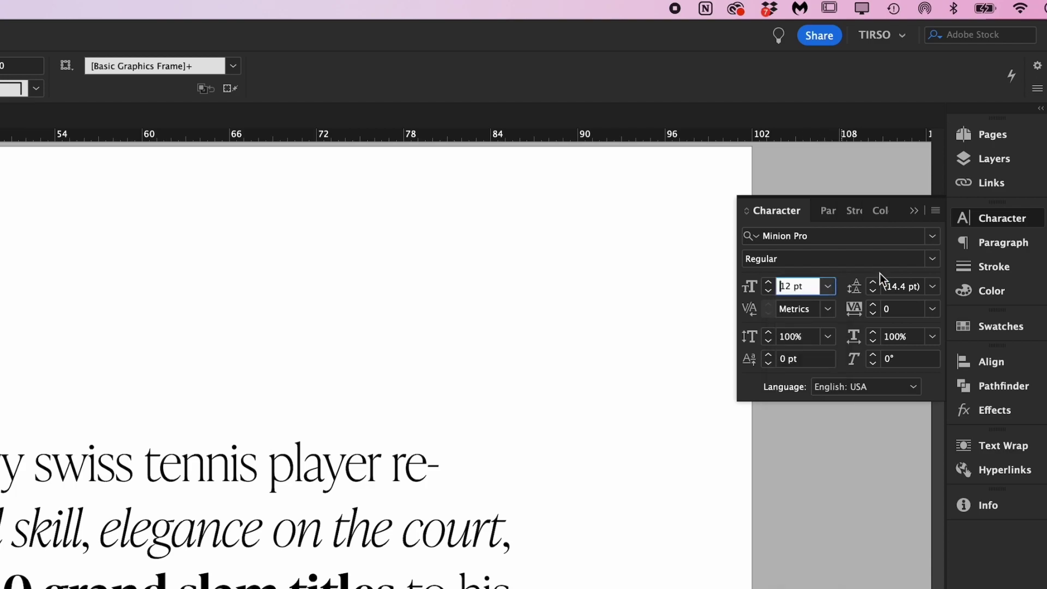
{"action": "left_click", "coordinate": [895, 281]}
{"action": "left_click", "coordinate": [222, 558]}
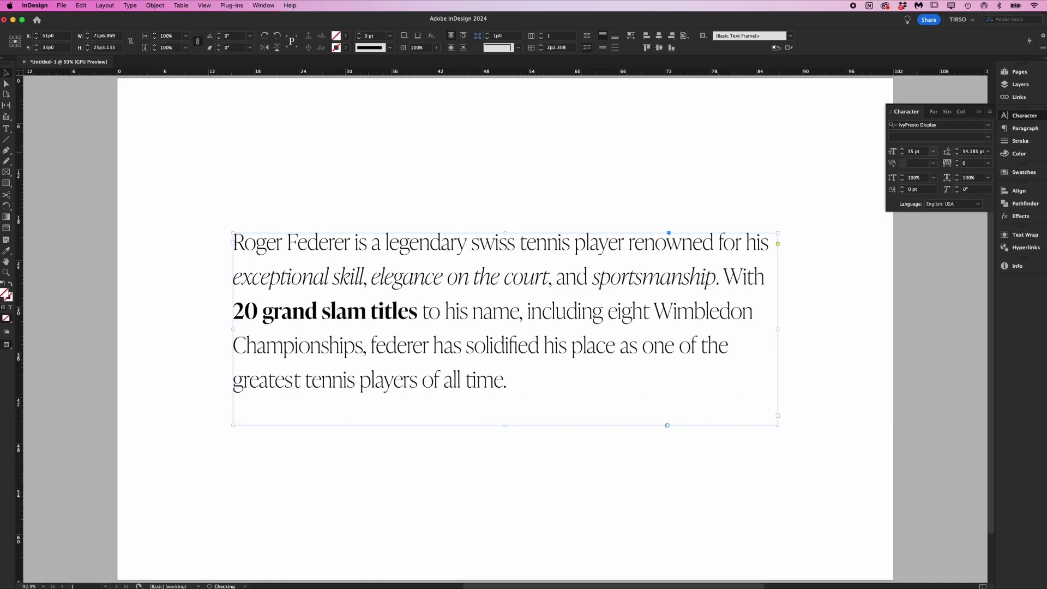
{"action": "left_click", "coordinate": [897, 289]}
{"action": "type", "text": "40"}
{"action": "key", "text": "Return"}
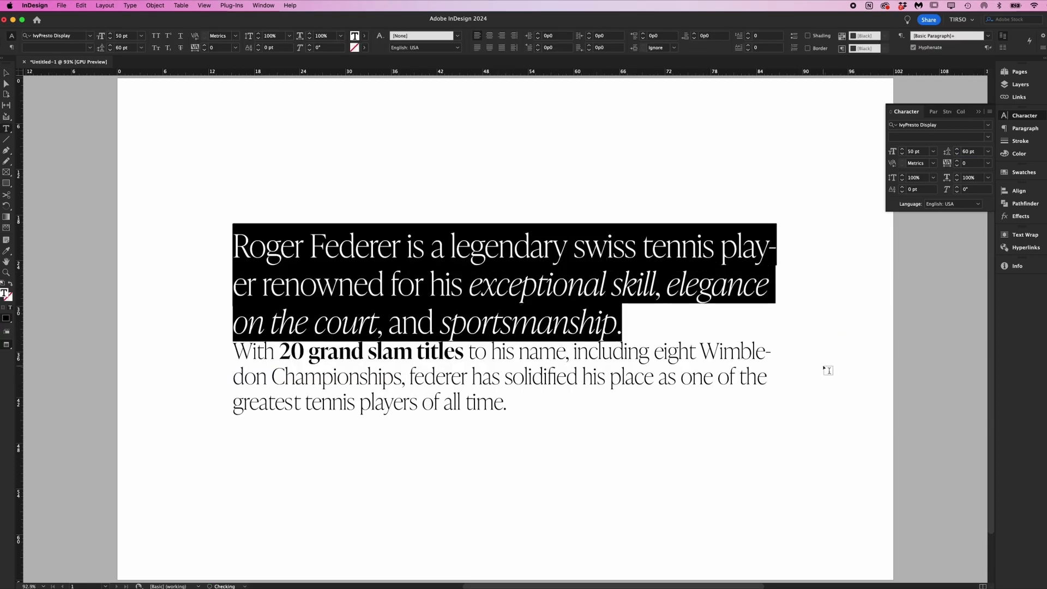
{"action": "key", "text": "Escape"}
{"action": "left_click", "coordinate": [832, 384]}
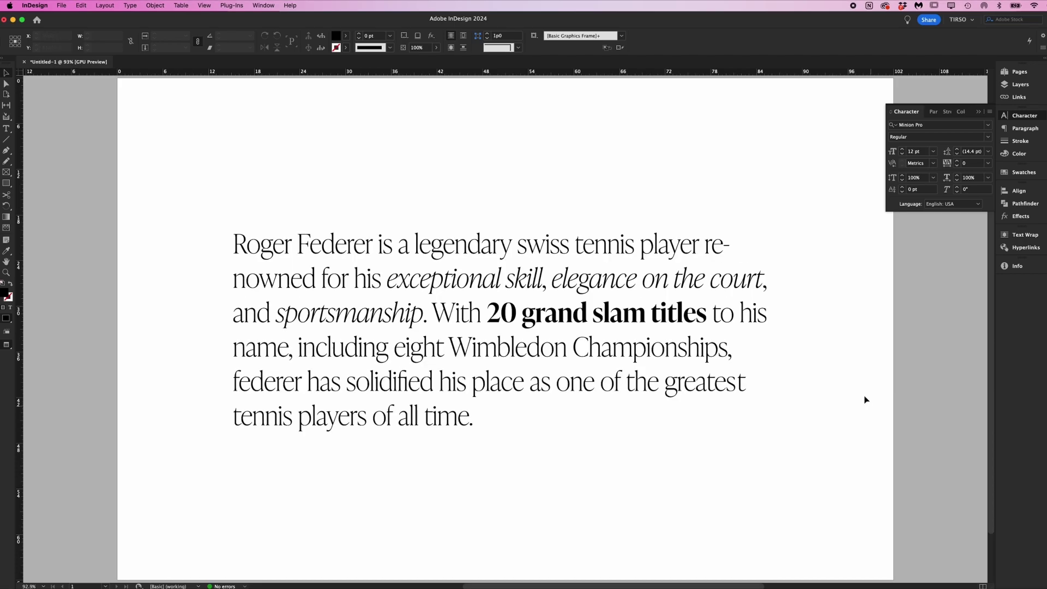
Select all the paragraph text and reduce its size step by step to 33.719 pt
{"action": "double_click", "coordinate": [759, 350]}
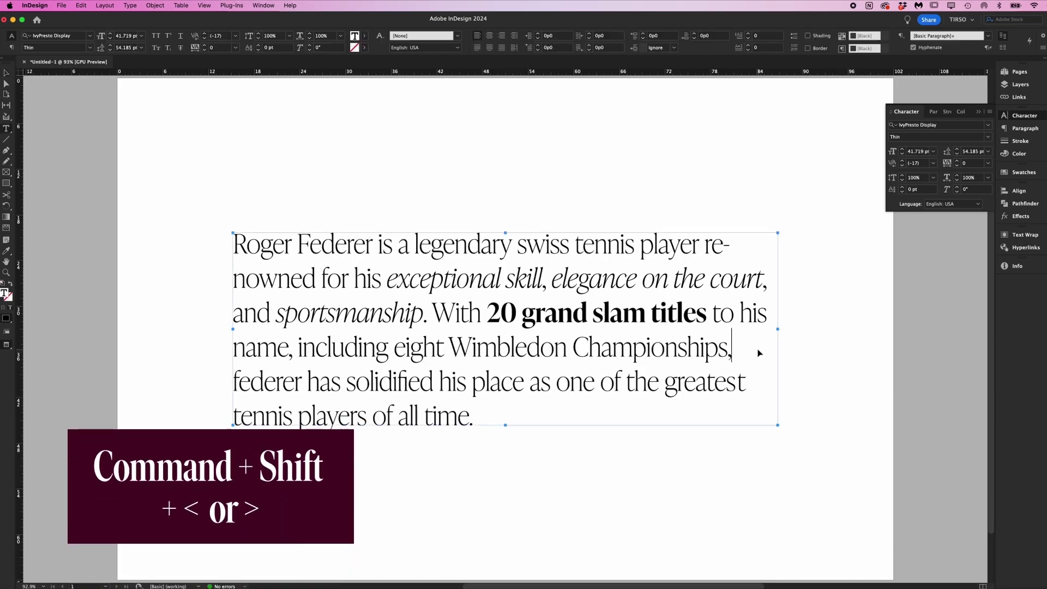
{"action": "key", "text": "super+a"}
{"action": "key", "text": "super+shift+comma"}
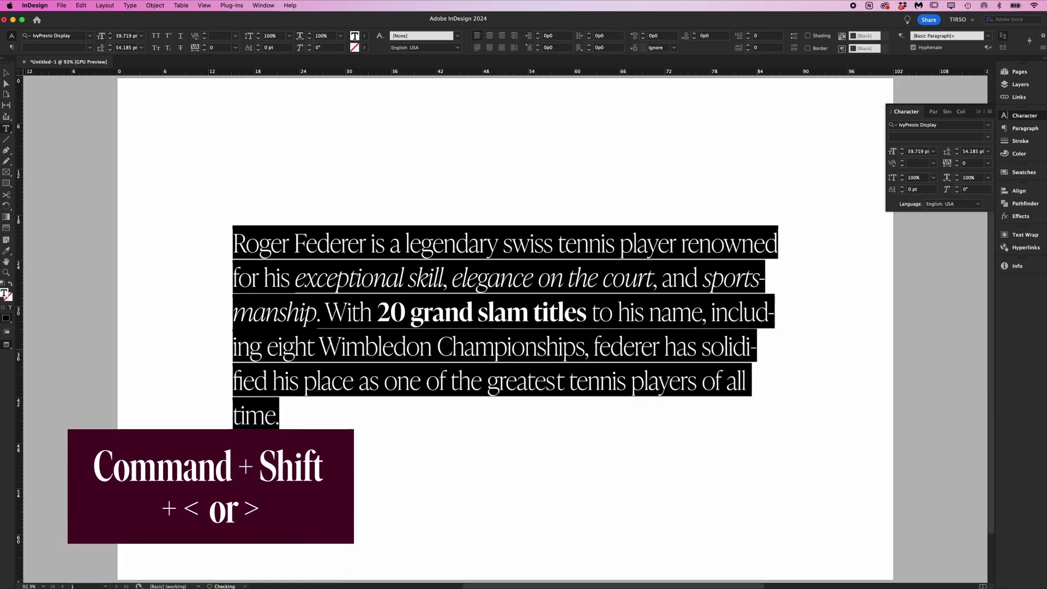
{"action": "key", "text": "super+shift+comma"}
{"action": "key", "text": "super+shift+comma"}
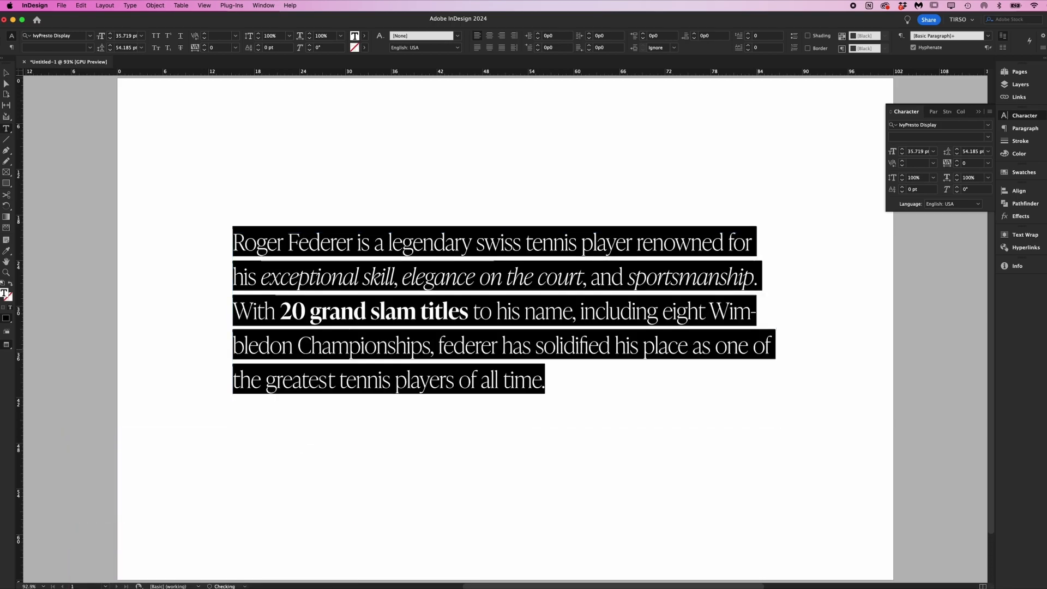
{"action": "key", "text": "super+shift+comma"}
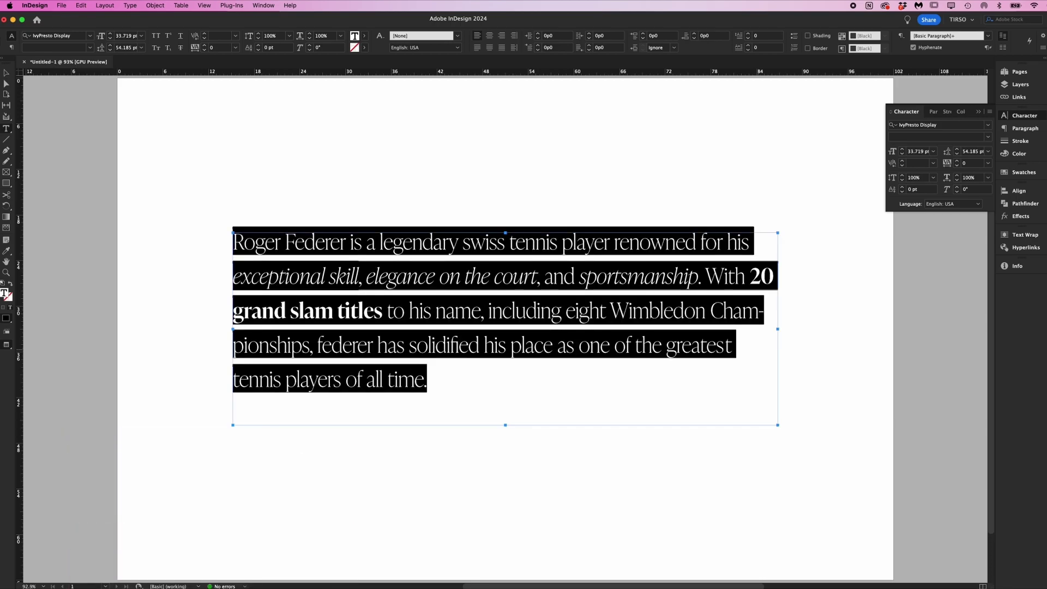
{"action": "key", "text": "Escape"}
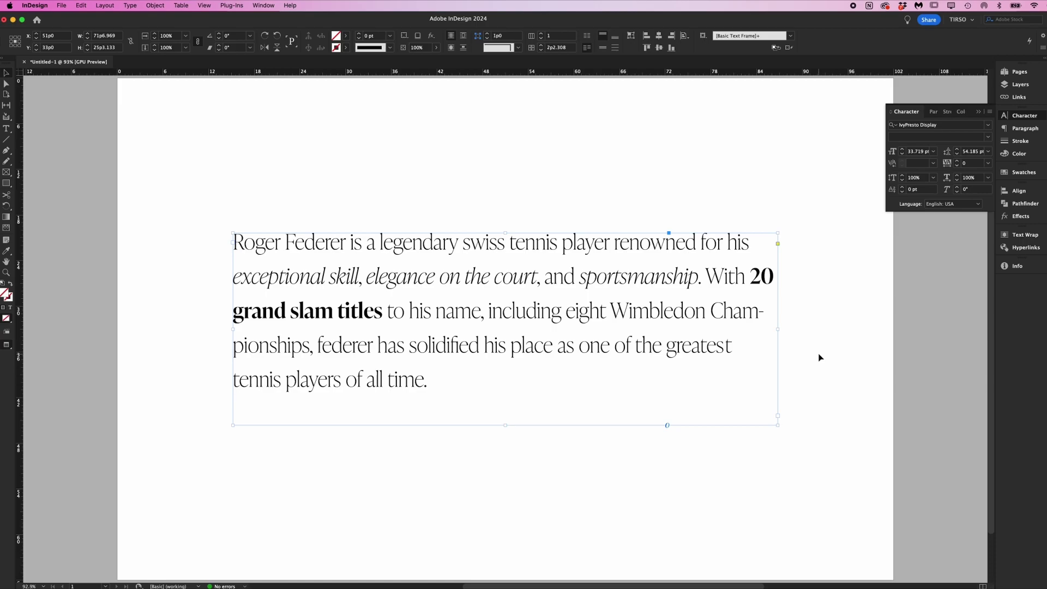
{"action": "double_click", "coordinate": [665, 349]}
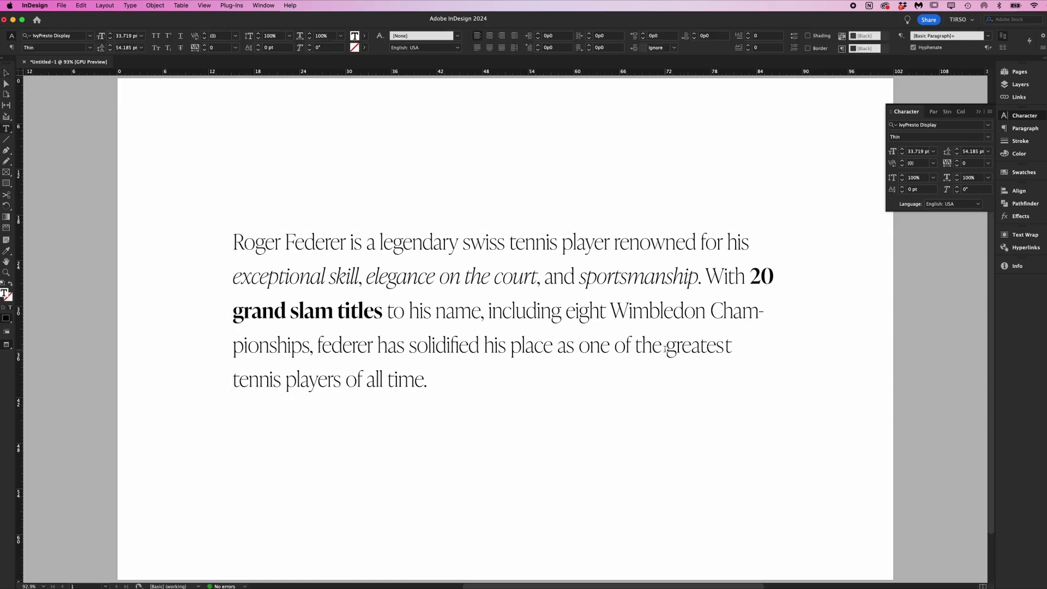
{"action": "key", "text": "Escape"}
Select all the paragraph text, nudge the leading down and up, then raise it from 50.185 pt to 64.185 pt
{"action": "left_click", "coordinate": [816, 378]}
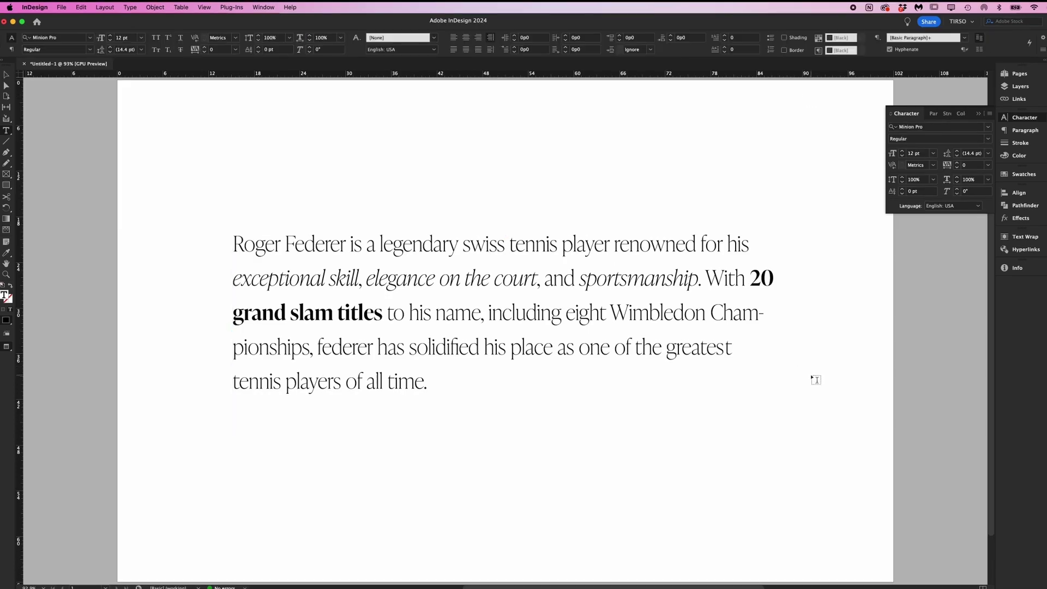
{"action": "double_click", "coordinate": [699, 347]}
{"action": "key", "text": "super+a"}
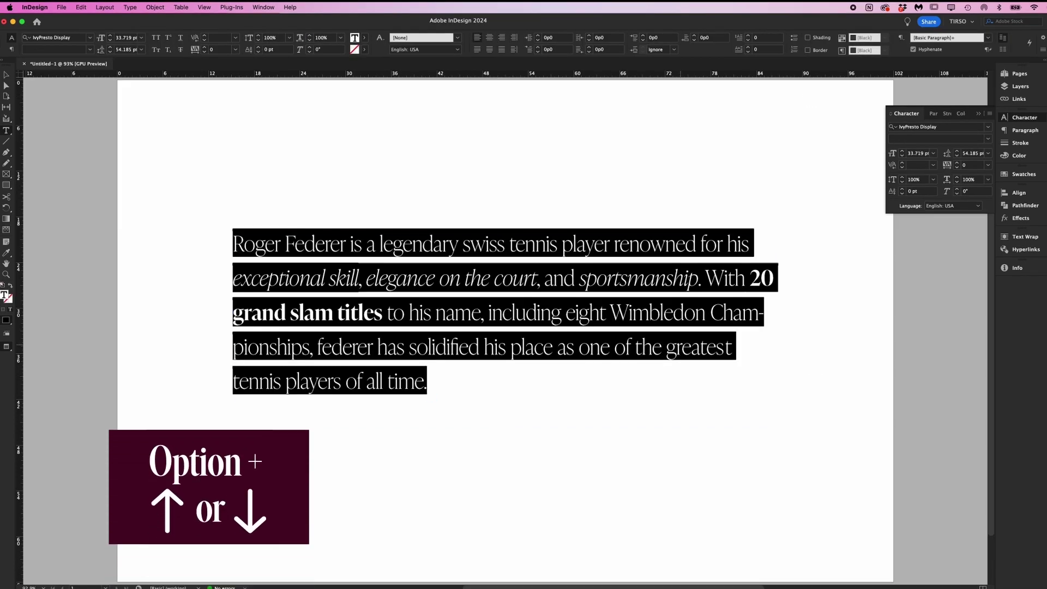
{"action": "key", "text": "alt+Up"}
{"action": "key", "text": "alt+Up"}
{"action": "key", "text": "alt+Up"}
{"action": "key", "text": "alt+Up"}
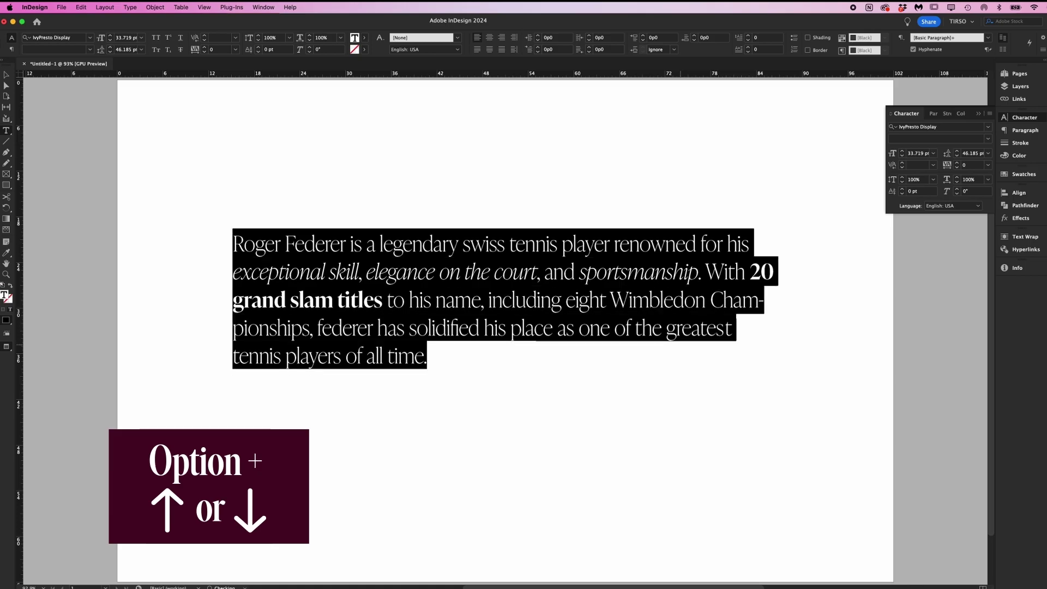
{"action": "key", "text": "alt+Down"}
{"action": "key", "text": "alt+Down"}
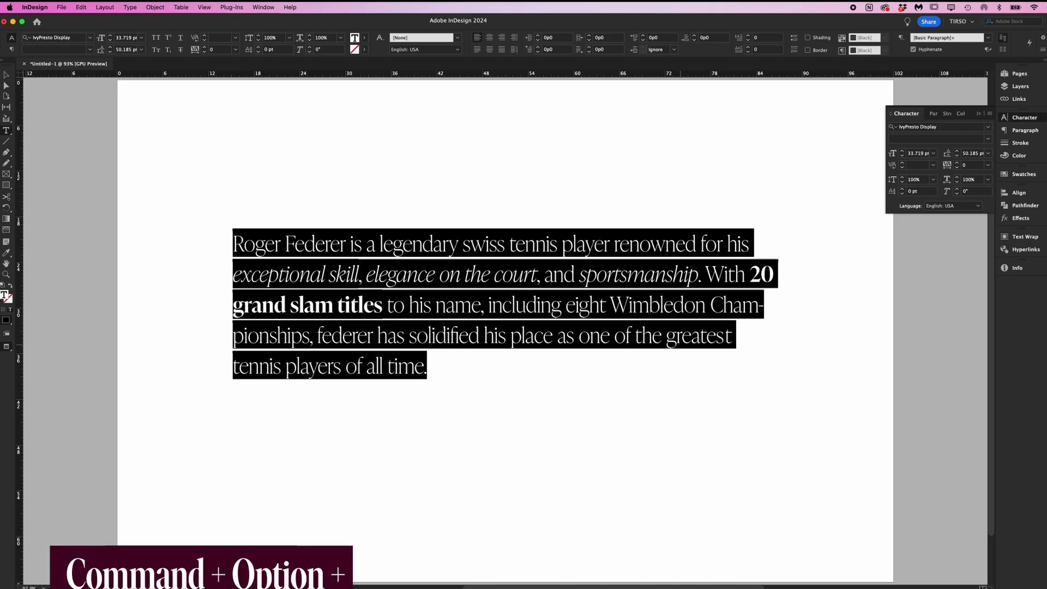
{"action": "key", "text": "super+alt+Down"}
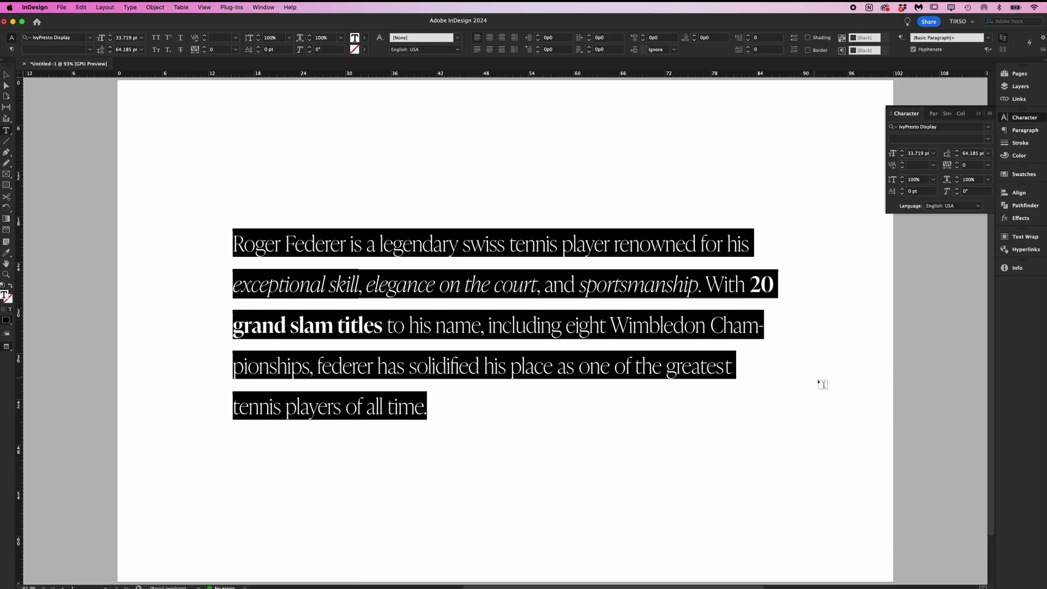
{"action": "key", "text": "Escape"}
{"action": "left_click", "coordinate": [822, 396]}
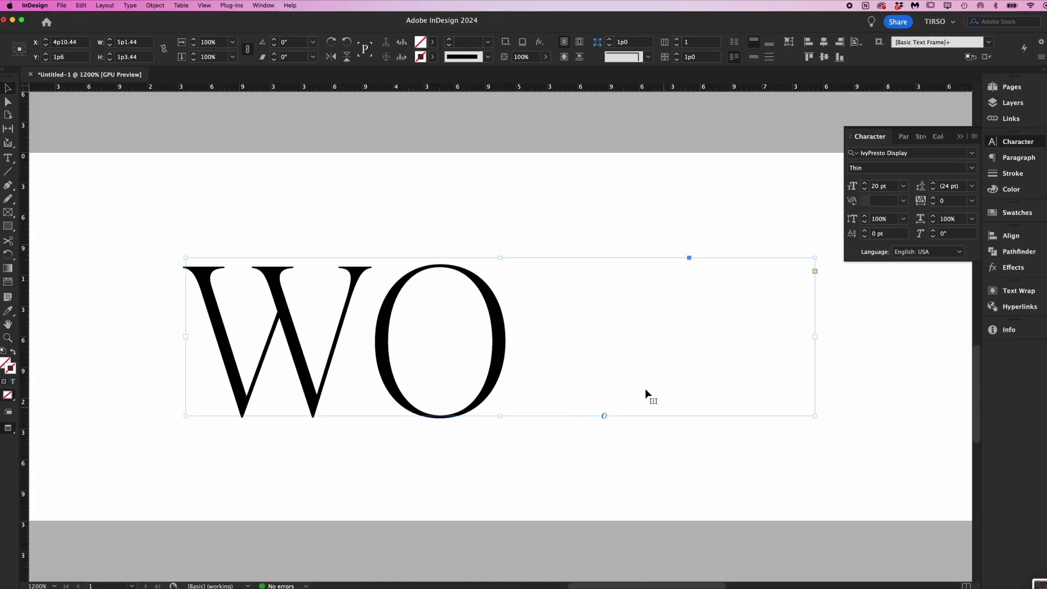
Kern the W–O pair wider to 100, then tighten it back to 20
{"action": "left_click", "coordinate": [631, 438]}
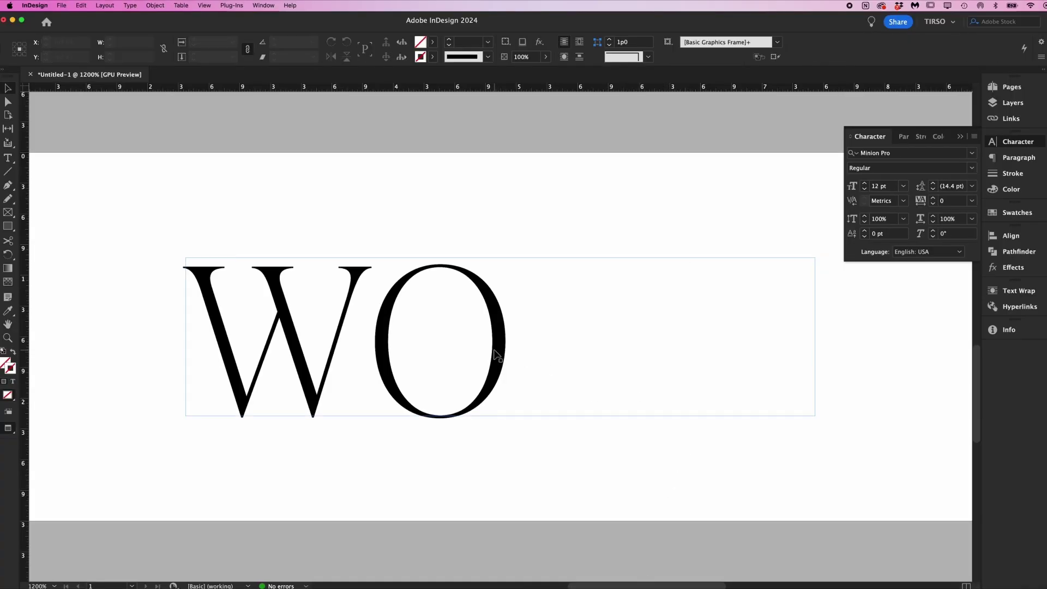
{"action": "left_click", "coordinate": [416, 362]}
{"action": "double_click", "coordinate": [365, 368]}
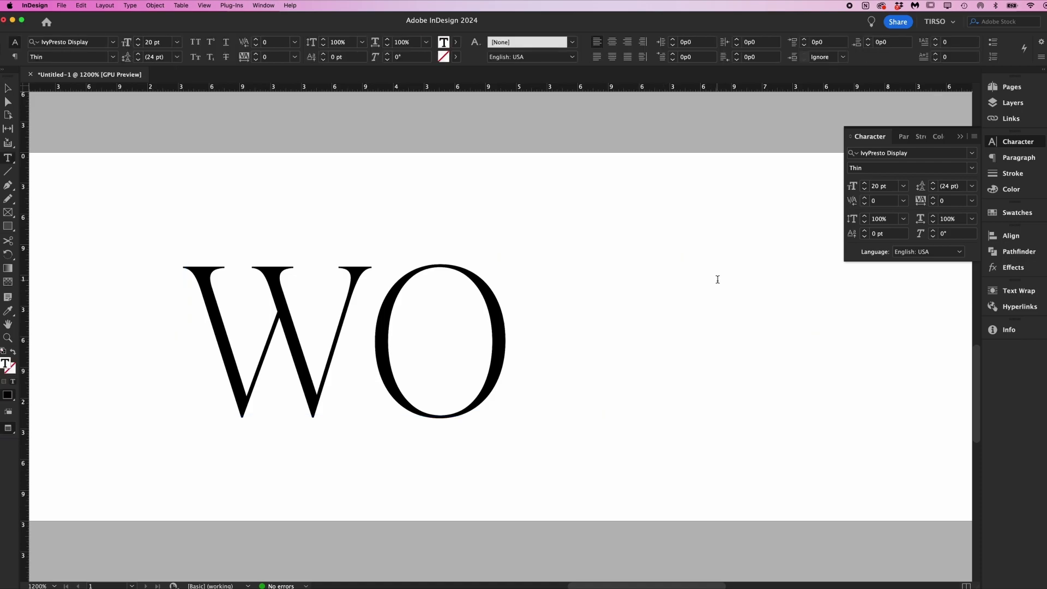
{"action": "key", "text": "alt+Right"}
{"action": "key", "text": "alt+Right"}
{"action": "key", "text": "alt+Right"}
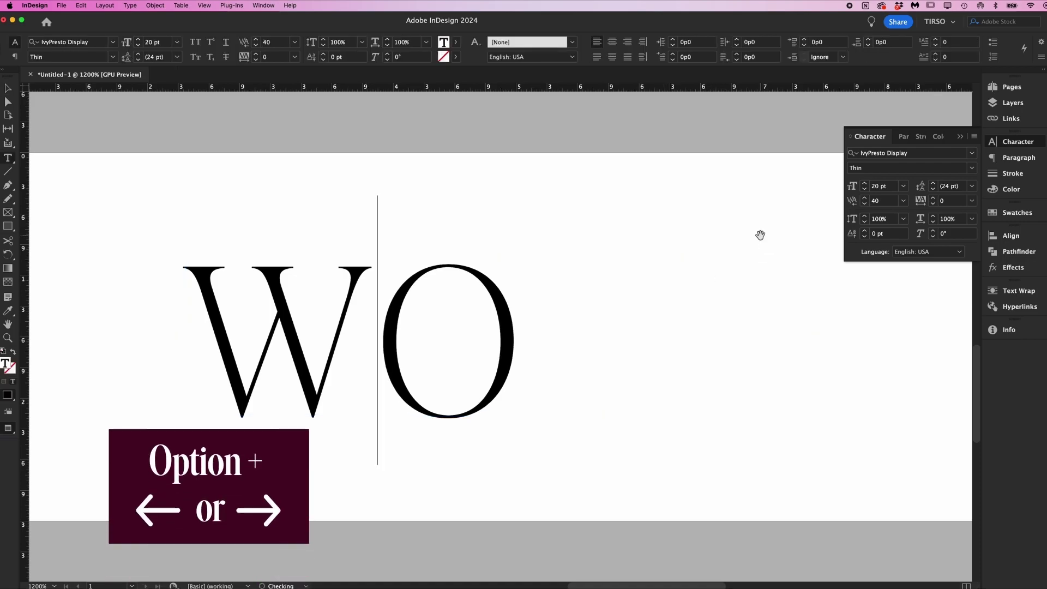
{"action": "key", "text": "alt+Right"}
{"action": "key", "text": "alt+Right"}
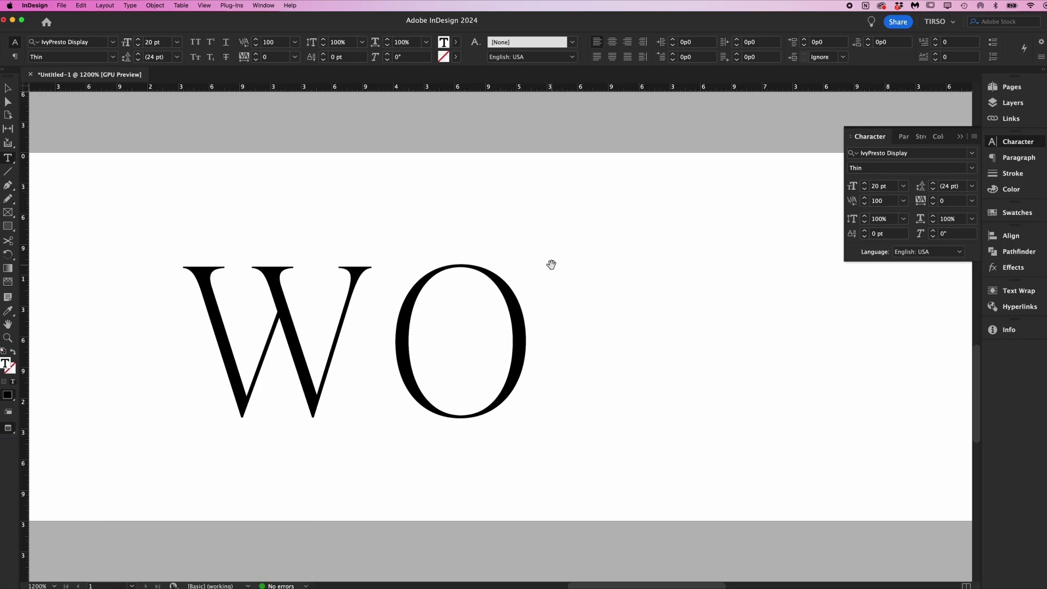
{"action": "key", "text": "alt+Left"}
{"action": "key", "text": "alt+Left"}
{"action": "key", "text": "alt+Left"}
{"action": "key", "text": "alt+Left"}
{"action": "key", "text": "alt+Left"}
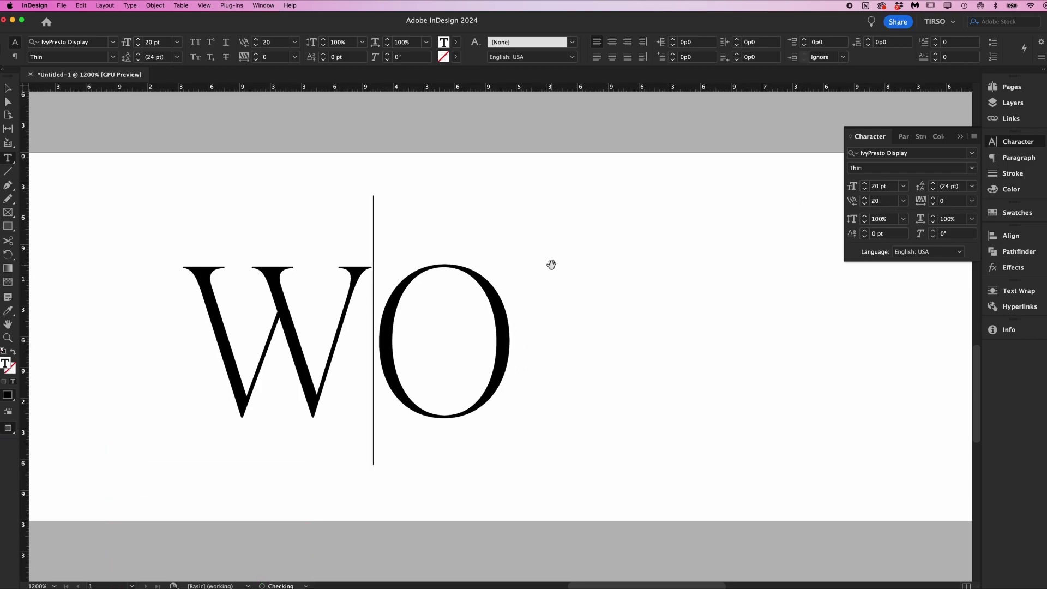
Review the 20/1000 em Kerning/Tracking increment in the Units & Increments preferences
{"action": "key", "text": "Escape"}
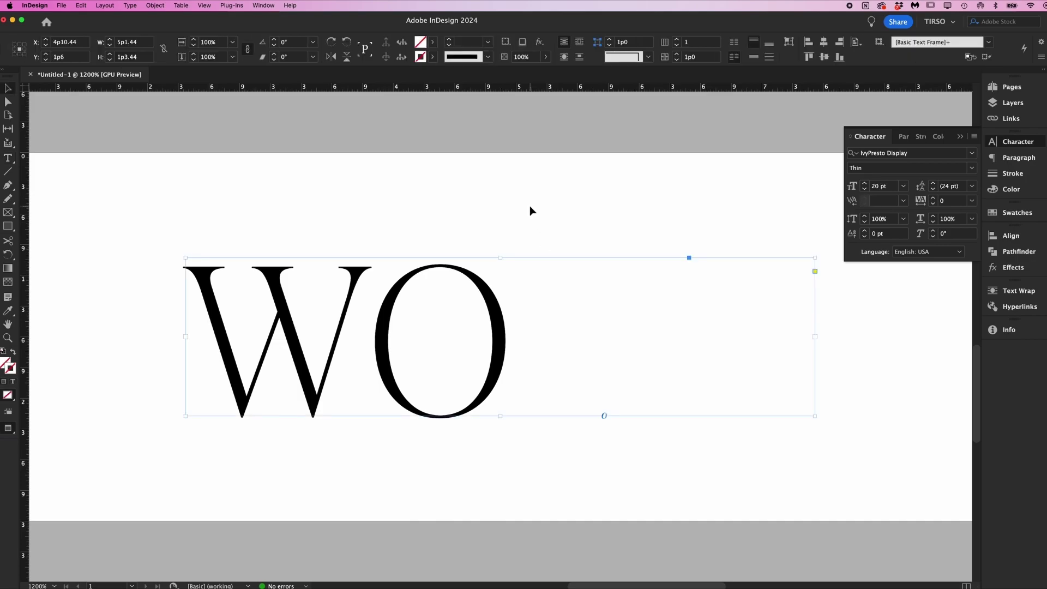
{"action": "left_click", "coordinate": [529, 210]}
{"action": "left_click", "coordinate": [38, 6]}
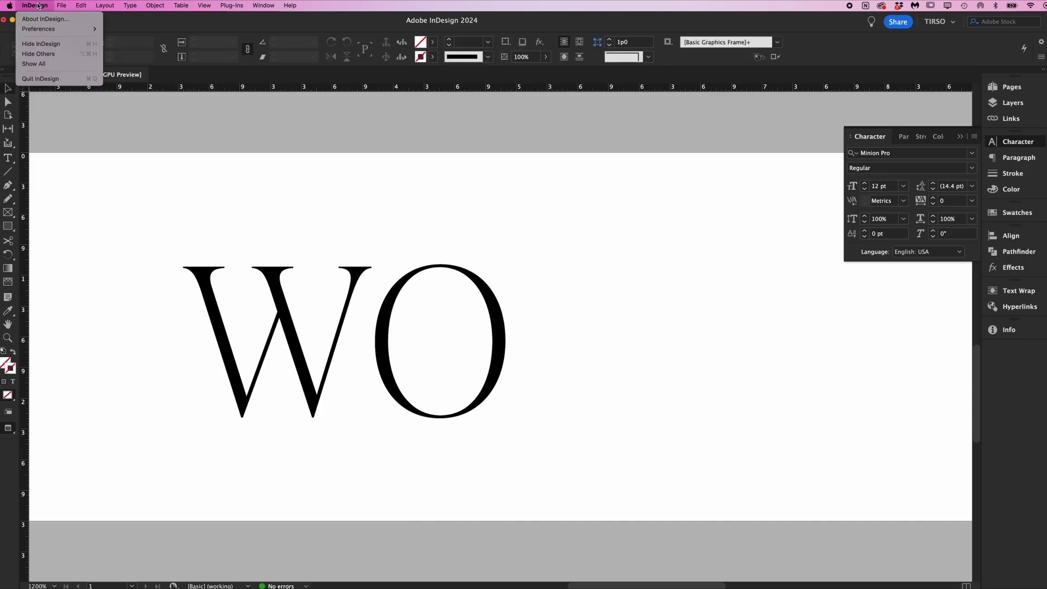
{"action": "mouse_move", "coordinate": [41, 29]}
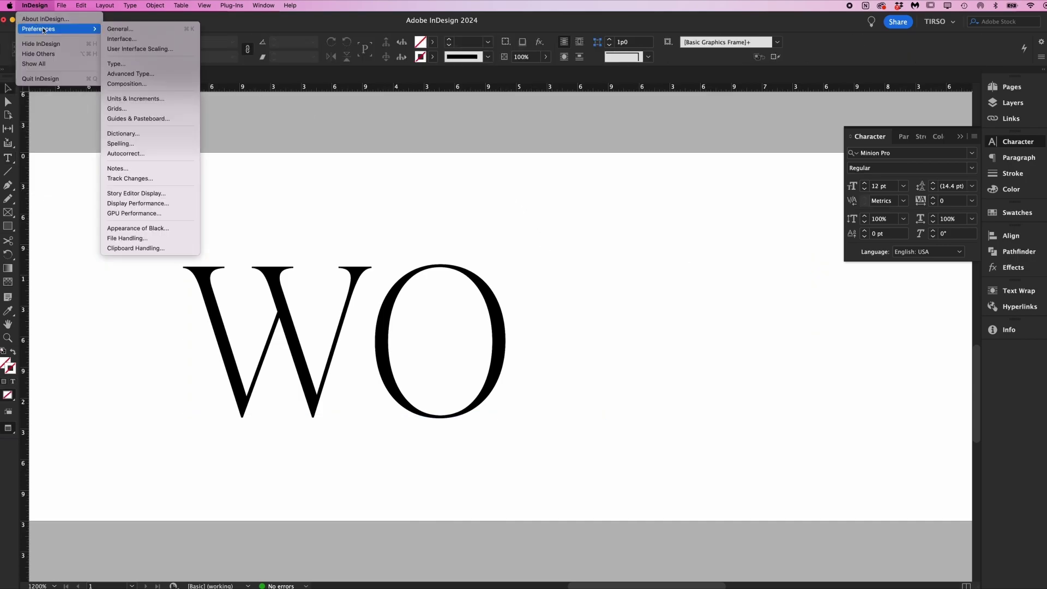
{"action": "left_click", "coordinate": [126, 99]}
{"action": "left_click", "coordinate": [686, 351]}
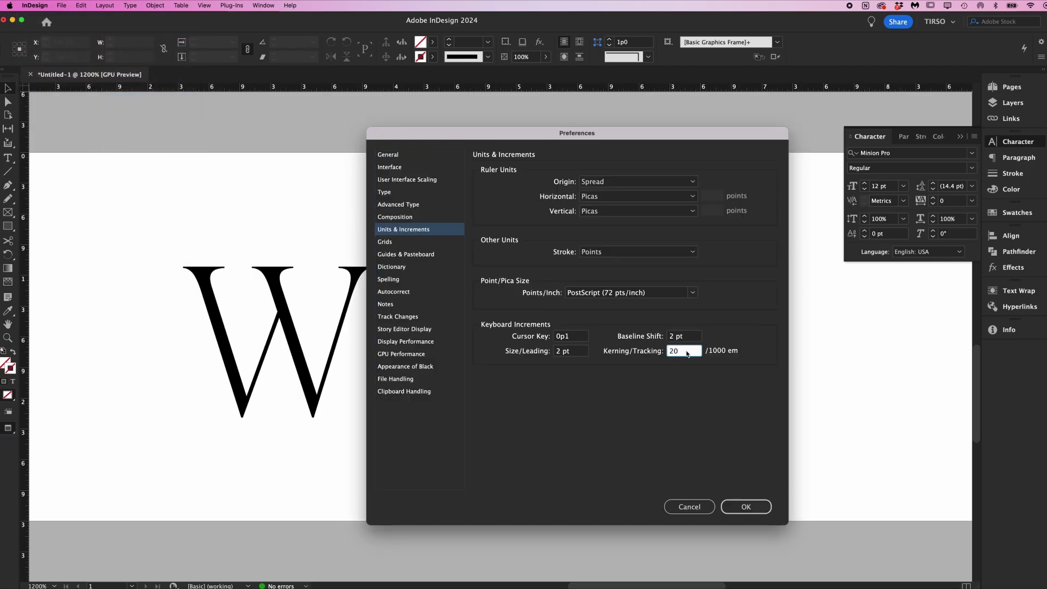
{"action": "double_click", "coordinate": [687, 353]}
{"action": "key", "text": "Return"}
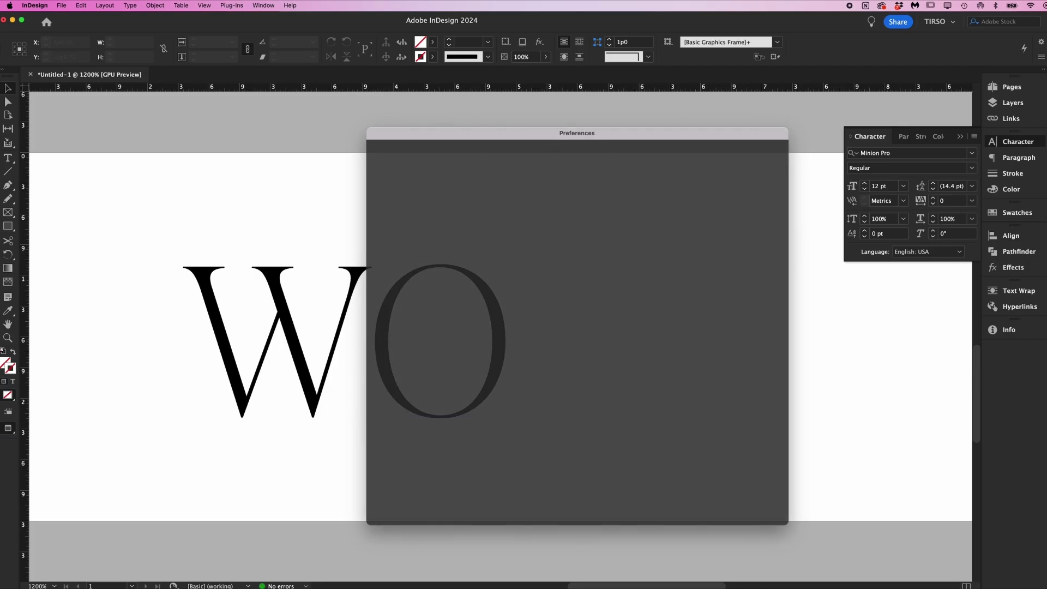
Fine-tune the W–O kerning up and back down in smaller steps
{"action": "double_click", "coordinate": [361, 381]}
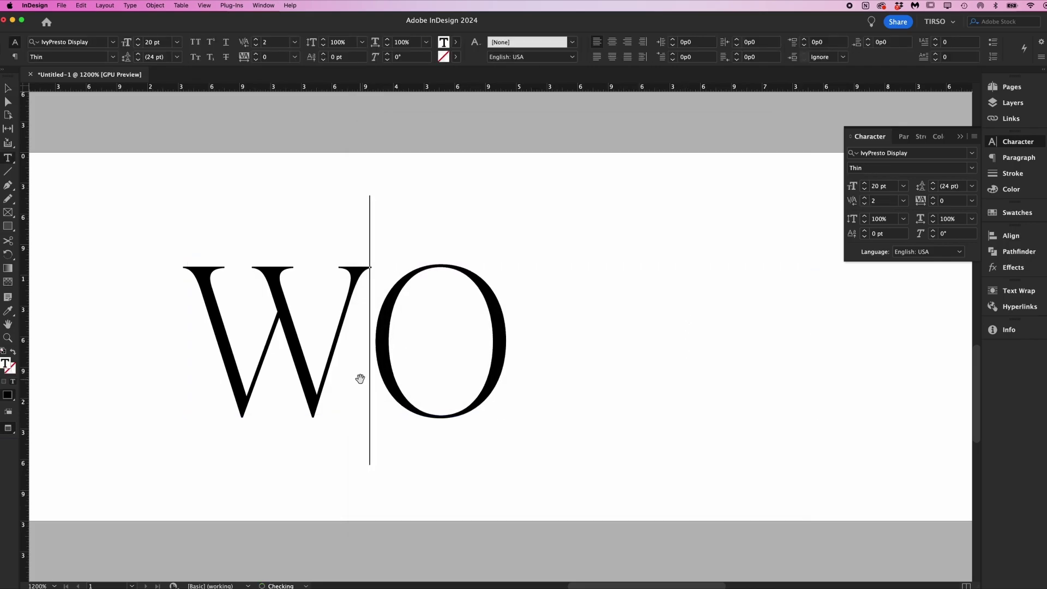
{"action": "key", "text": "alt+Right"}
{"action": "key", "text": "alt+Right"}
{"action": "key", "text": "alt+Right"}
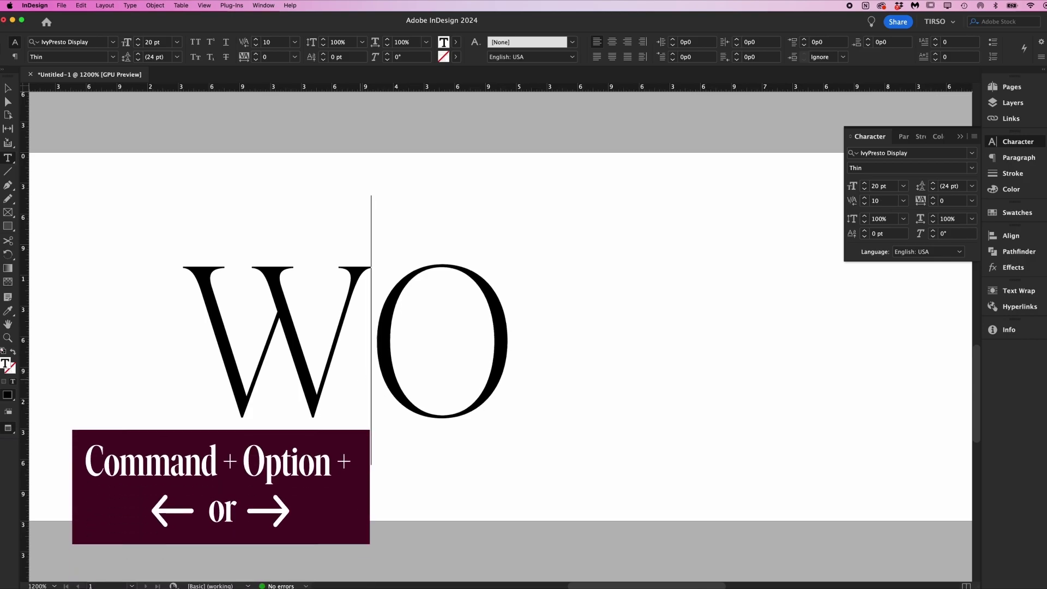
{"action": "key", "text": "alt+Left"}
{"action": "key", "text": "alt+Left"}
{"action": "key", "text": "alt+Left"}
{"action": "key", "text": "alt+Left"}
{"action": "key", "text": "alt+Left"}
{"action": "key", "text": "alt+Left"}
{"action": "key", "text": "alt+Left"}
{"action": "key", "text": "alt+Left"}
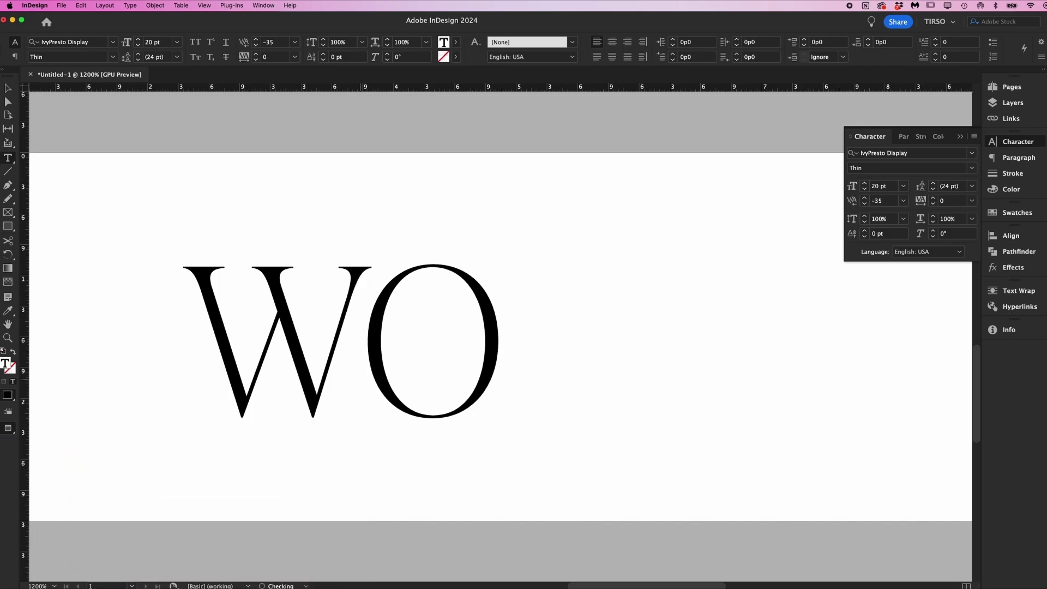
Select all of WORD OR LINE and raise its tracking to 45
{"action": "key", "text": "Escape"}
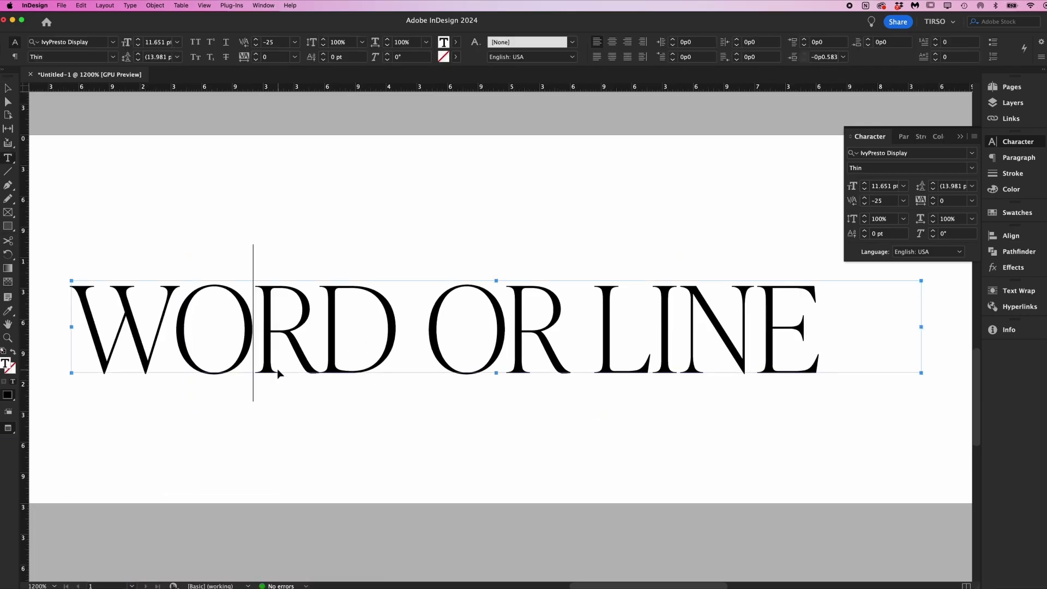
{"action": "key", "text": "super+a"}
{"action": "key", "text": "alt+Right"}
{"action": "key", "text": "alt+Right"}
{"action": "key", "text": "alt+Right"}
{"action": "key", "text": "alt+Right"}
{"action": "key", "text": "alt+Right"}
{"action": "key", "text": "alt+Right"}
{"action": "key", "text": "alt+Right"}
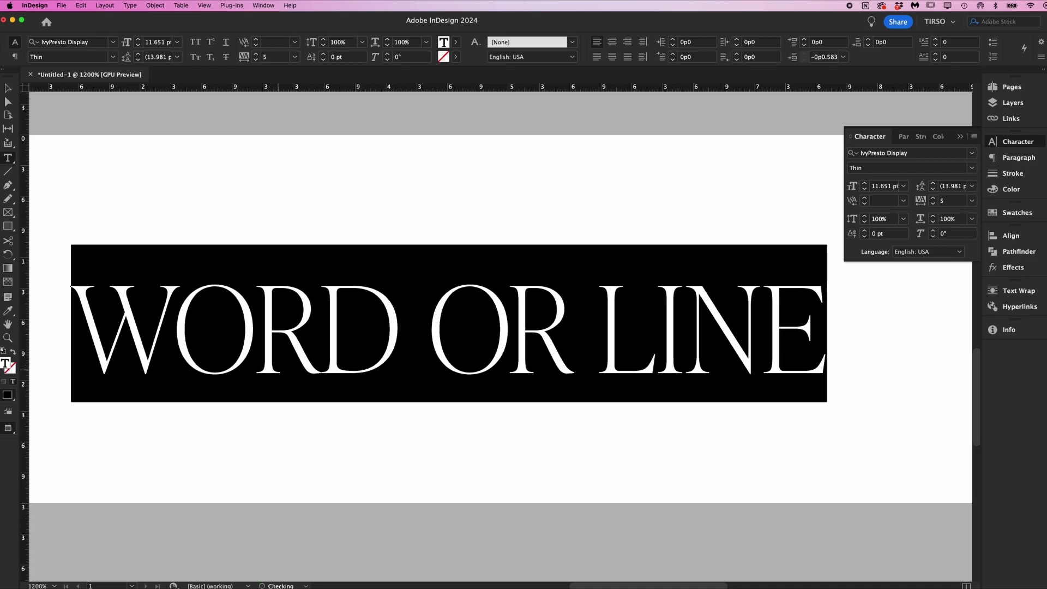
{"action": "key", "text": "alt+Right"}
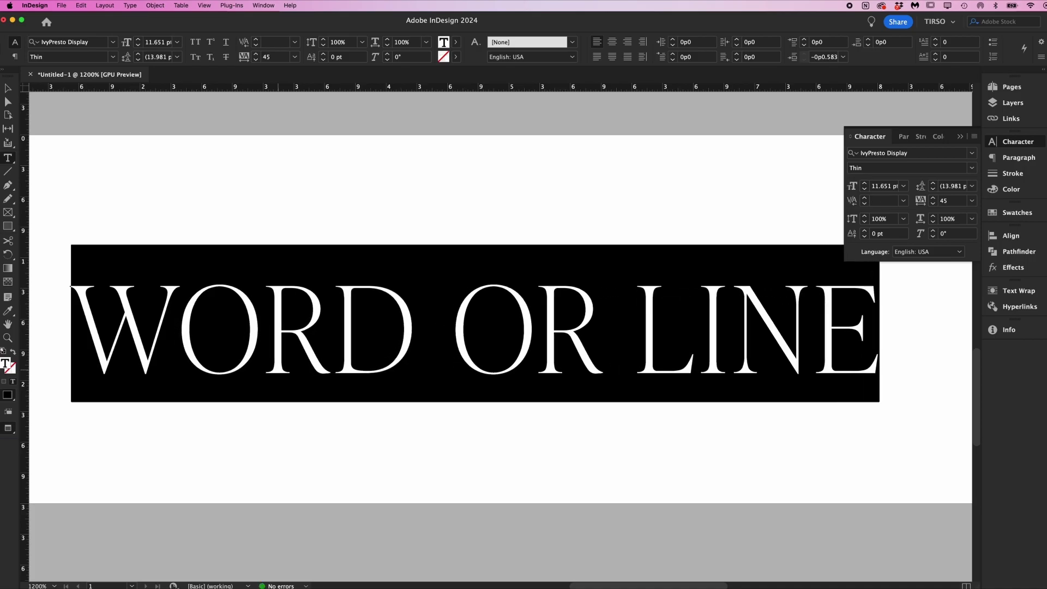
{"action": "key", "text": "Escape"}
{"action": "left_click", "coordinate": [312, 480]}
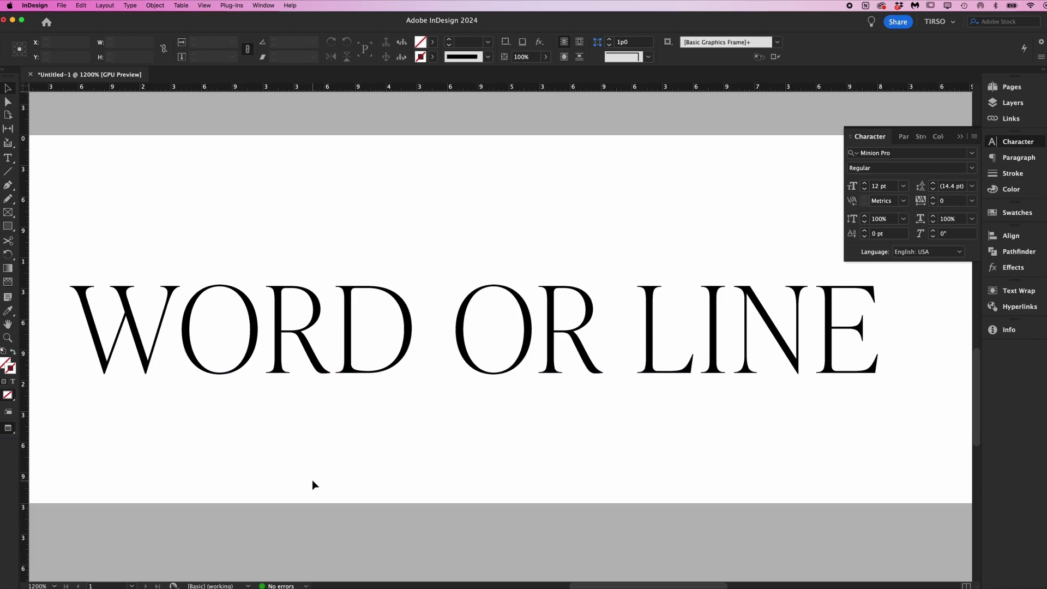
{"action": "left_click", "coordinate": [624, 346]}
Try 125% vertical and 150% horizontal scale on WORD OR LINE, undoing each
{"action": "left_click", "coordinate": [903, 218]}
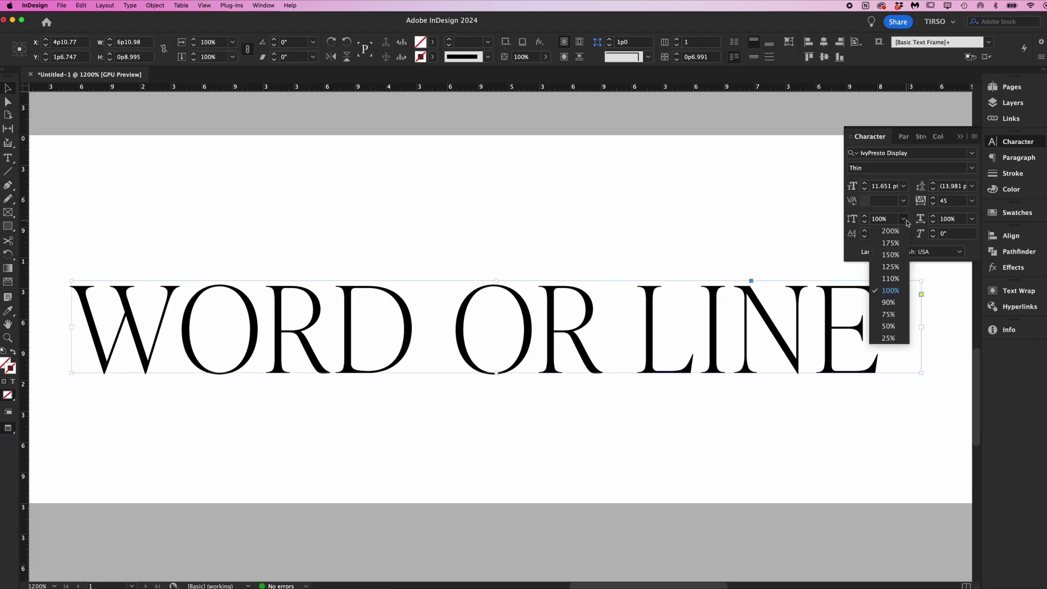
{"action": "left_click", "coordinate": [890, 266]}
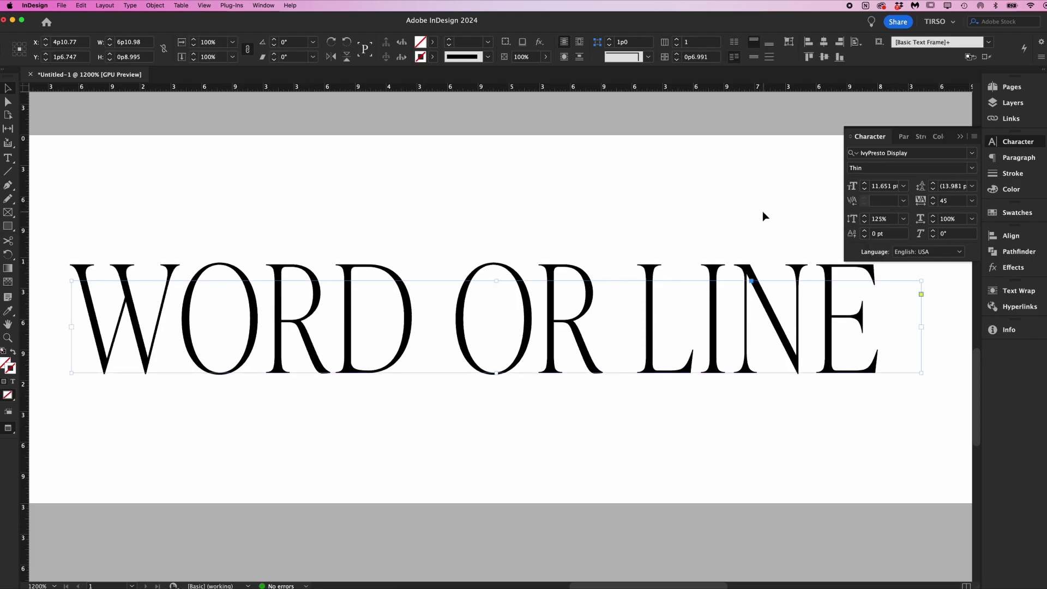
{"action": "key", "text": "super+z"}
{"action": "left_click", "coordinate": [972, 219]}
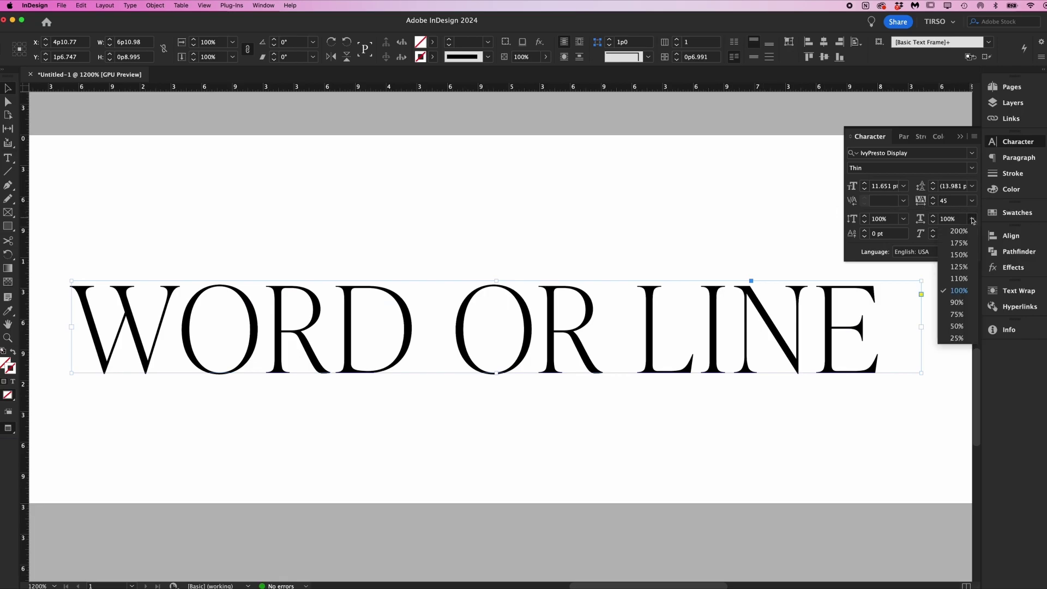
{"action": "left_click", "coordinate": [958, 254]}
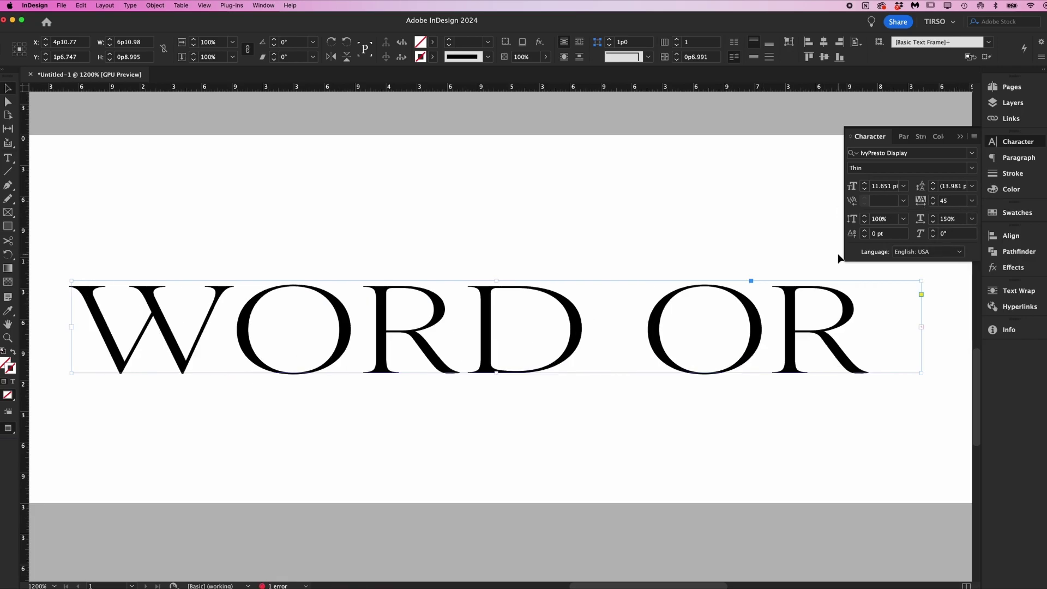
{"action": "key", "text": "super+z"}
{"action": "left_click", "coordinate": [741, 220]}
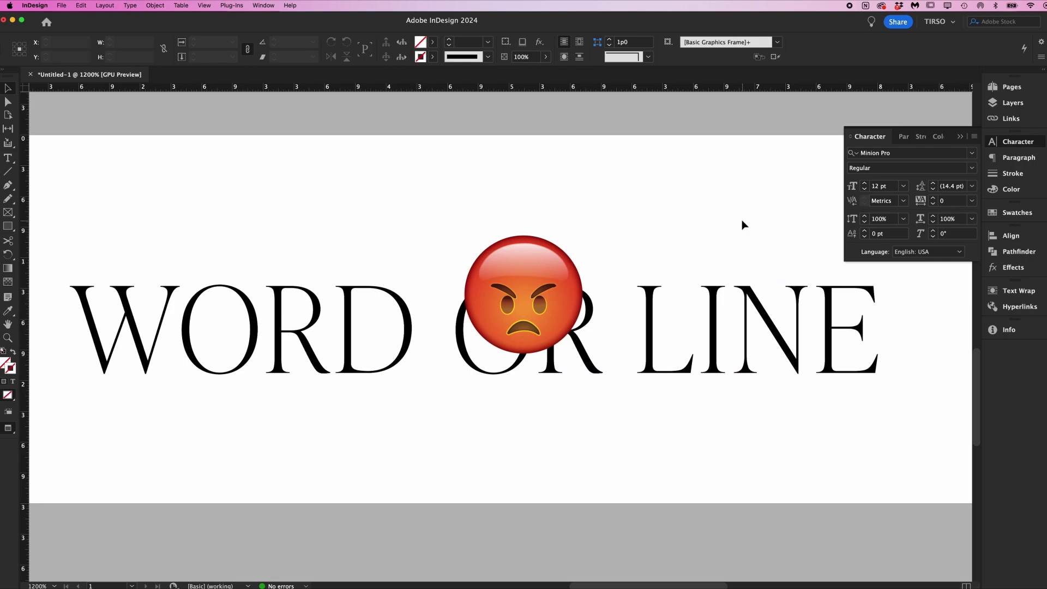
Raise the word OR above the line with a baseline shift
{"action": "double_click", "coordinate": [428, 354]}
{"action": "left_click_drag", "start_coordinate": [604, 354], "coordinate": [452, 354]}
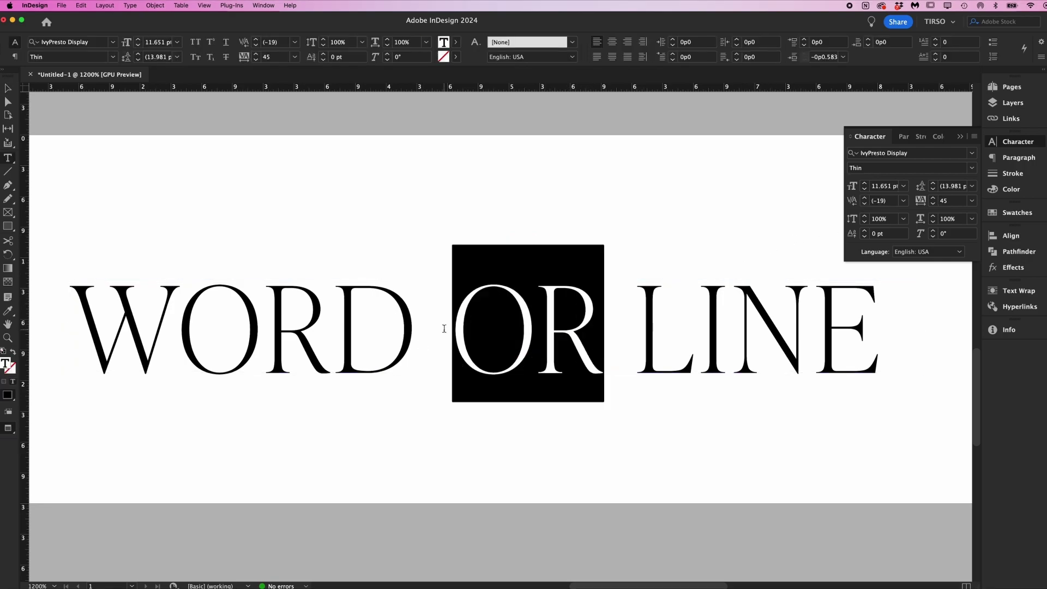
{"action": "left_click", "coordinate": [864, 231]}
{"action": "left_click", "coordinate": [864, 230]}
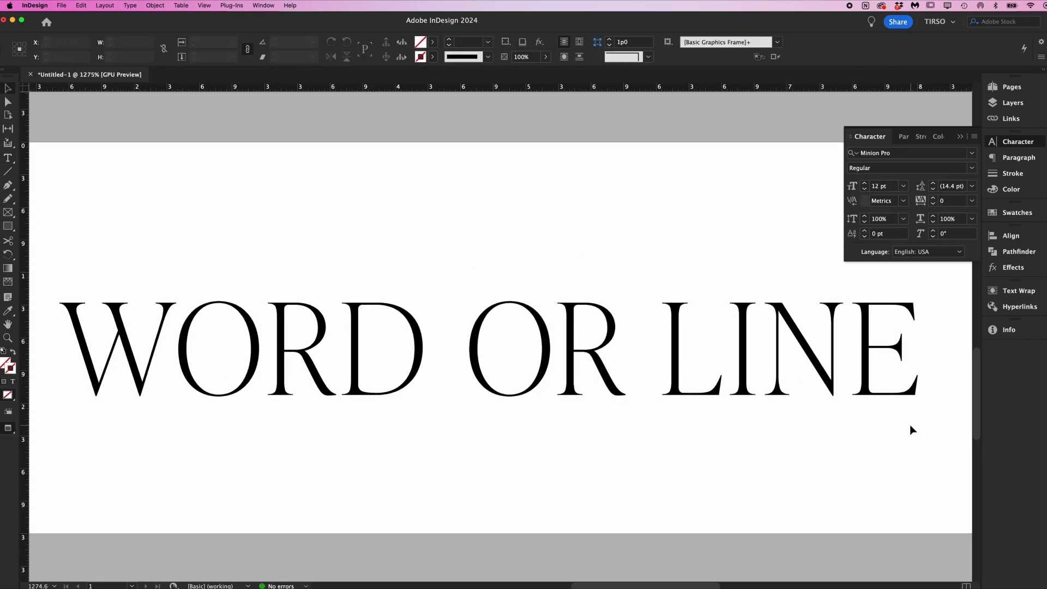
Apply a 15° skew to the WORD OR LINE text, then undo it
{"action": "left_click", "coordinate": [888, 359]}
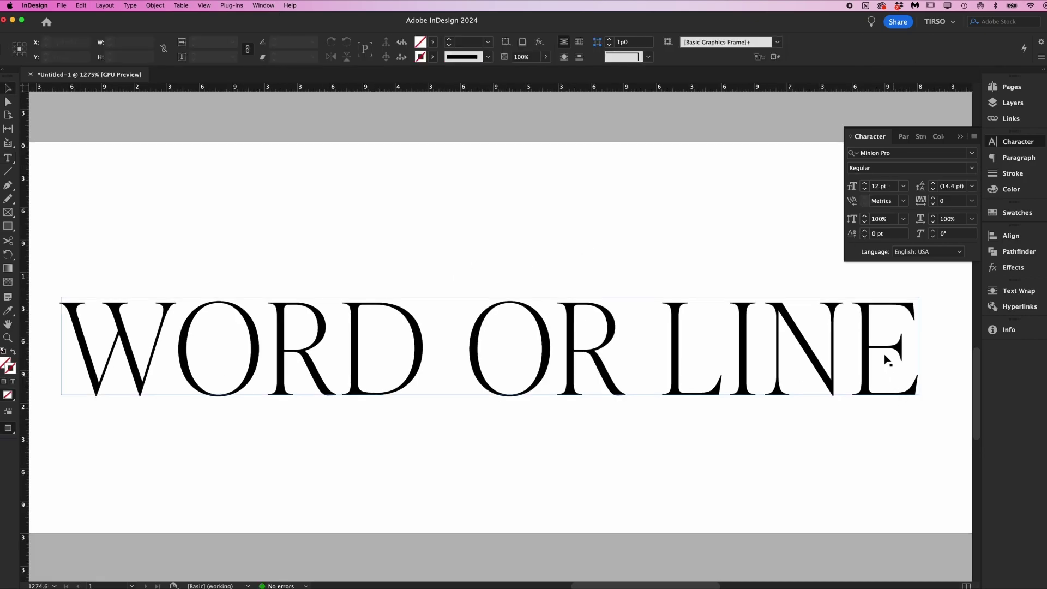
{"action": "left_click", "coordinate": [954, 233]}
{"action": "type", "text": "15"}
{"action": "key", "text": "Return"}
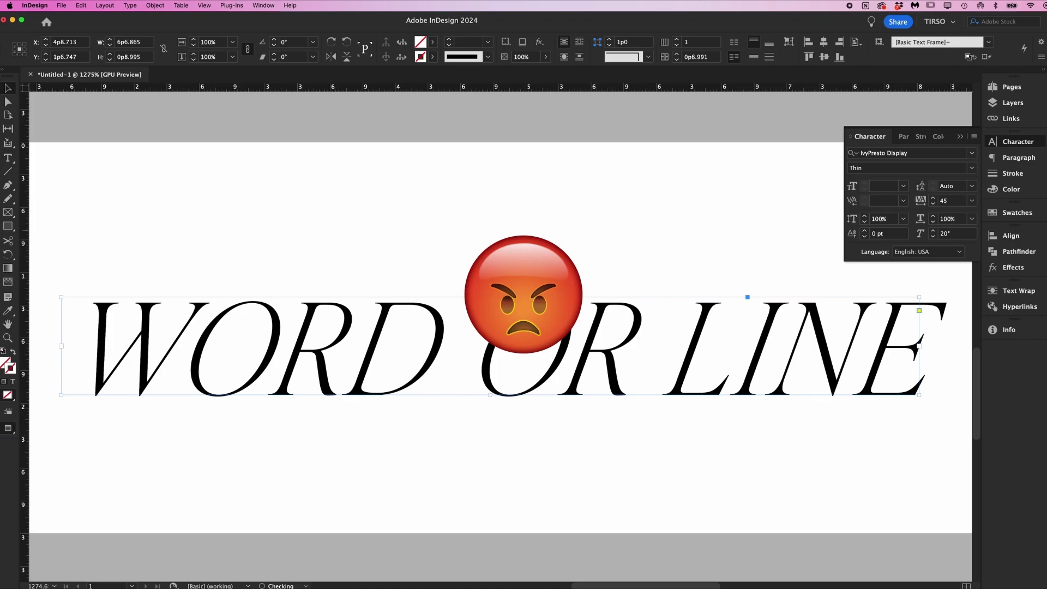
{"action": "left_click", "coordinate": [676, 257]}
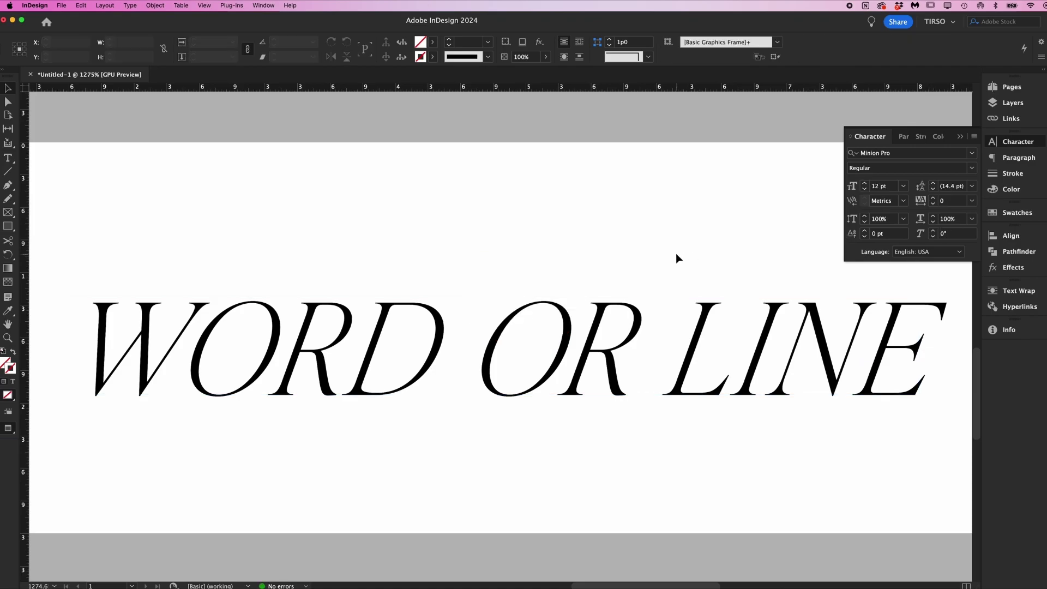
{"action": "key", "text": "super+z"}
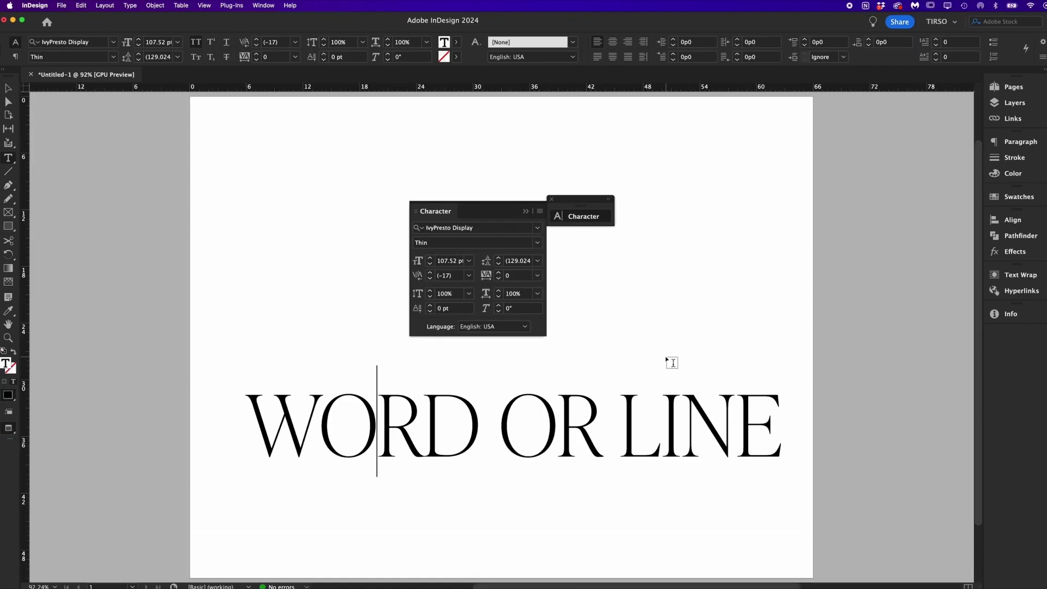
Open the Character panel menu and close it without applying Strikethrough to WORD OR LINE
{"action": "left_click", "coordinate": [540, 212]}
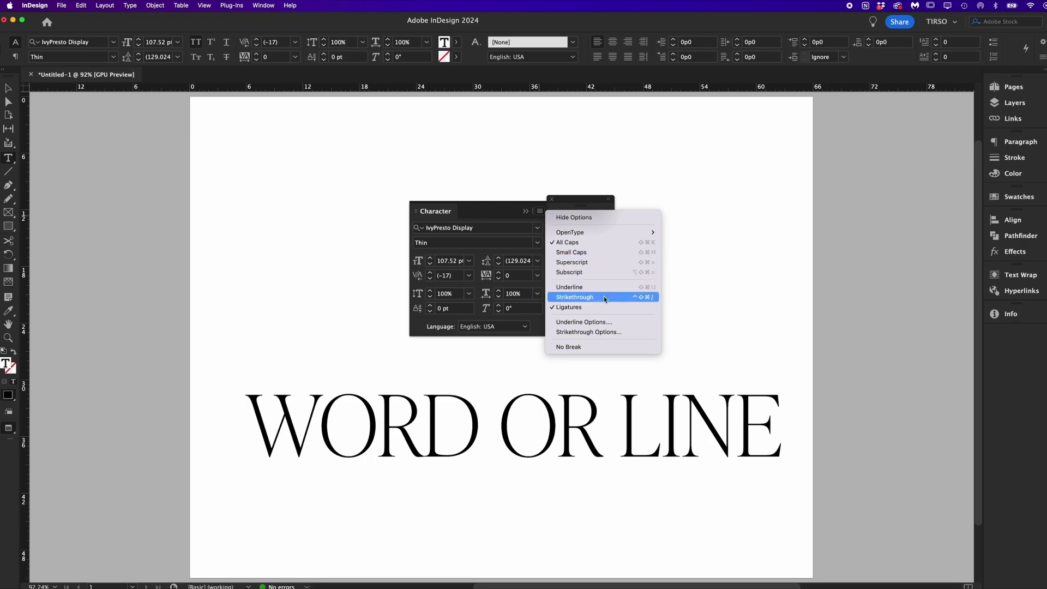
{"action": "left_click", "coordinate": [715, 333]}
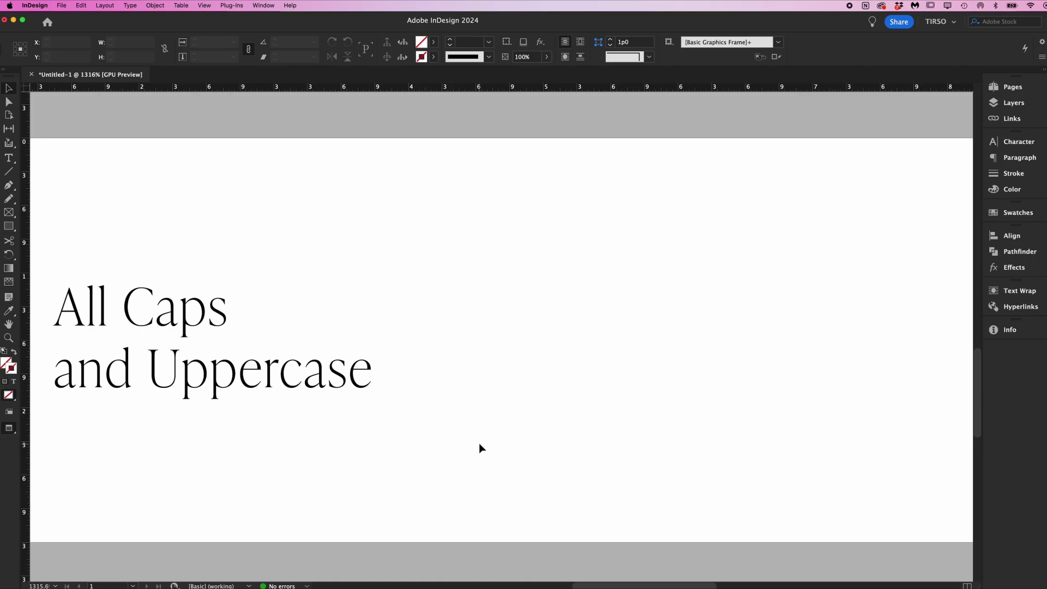
Duplicate the 'All Caps and Uppercase' frame to the right with an Alt-drag
{"action": "left_click", "coordinate": [271, 373]}
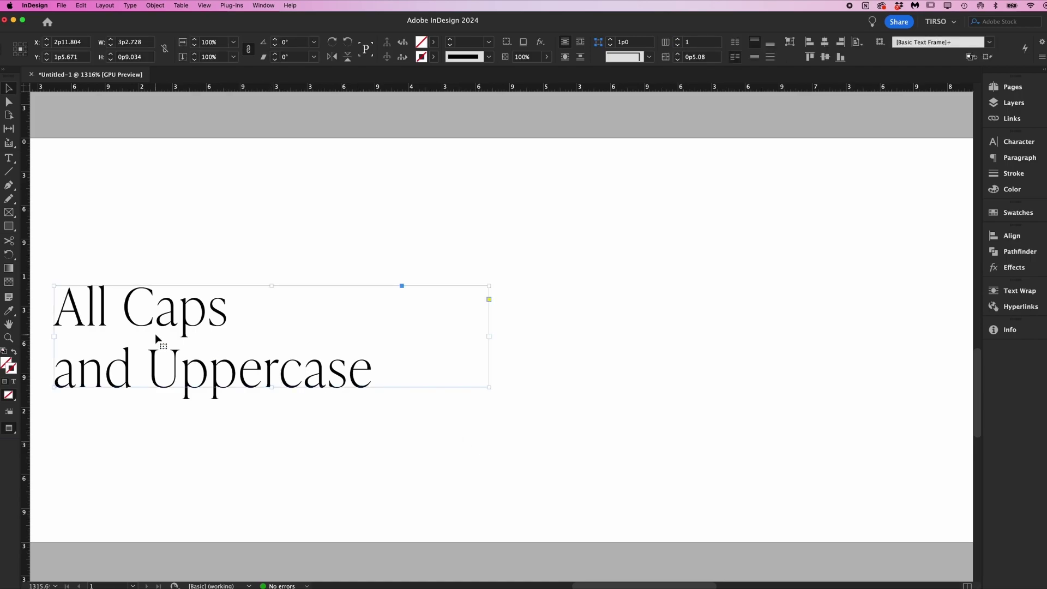
{"action": "left_click_drag", "start_coordinate": [138, 346], "coordinate": [587, 339]}
{"action": "left_click", "coordinate": [583, 414]}
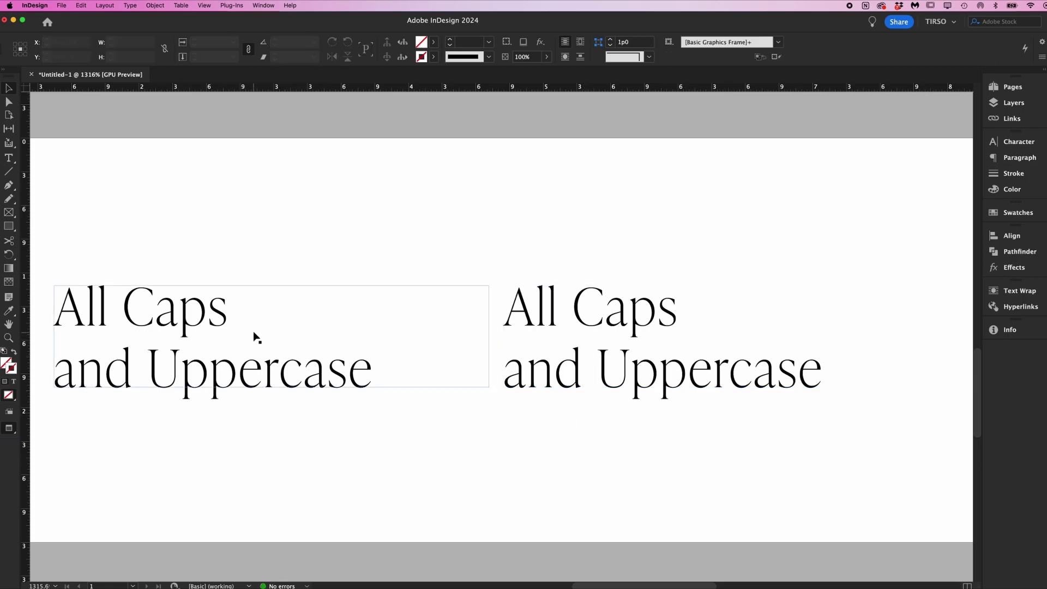
Set the left copy to All Caps and select all text in the right copy
{"action": "double_click", "coordinate": [254, 333]}
{"action": "key", "text": "super+a"}
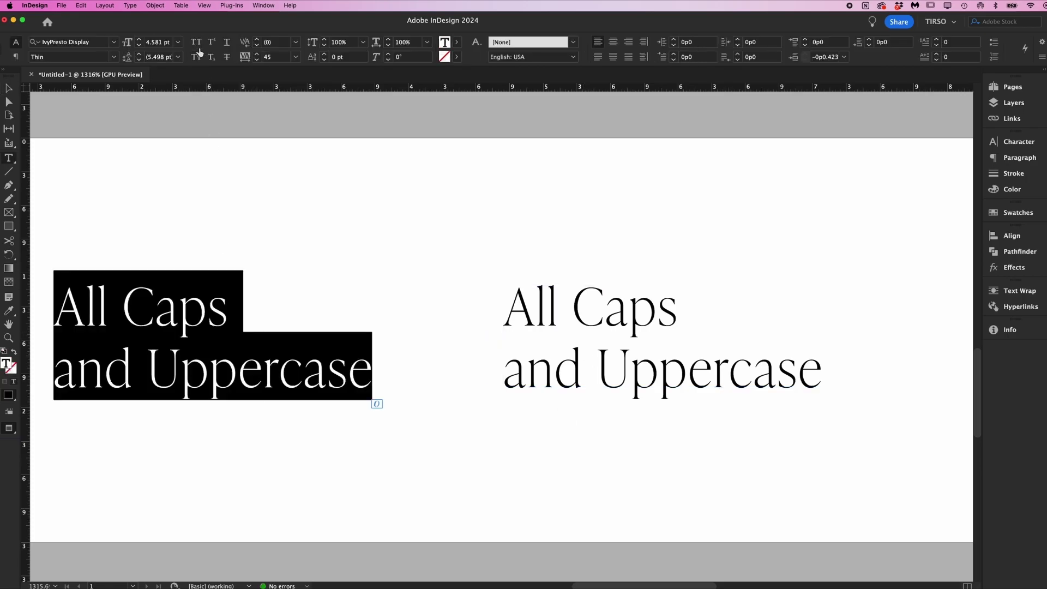
{"action": "key", "text": "super+shift+k"}
{"action": "key", "text": "Escape"}
{"action": "left_click", "coordinate": [233, 190]}
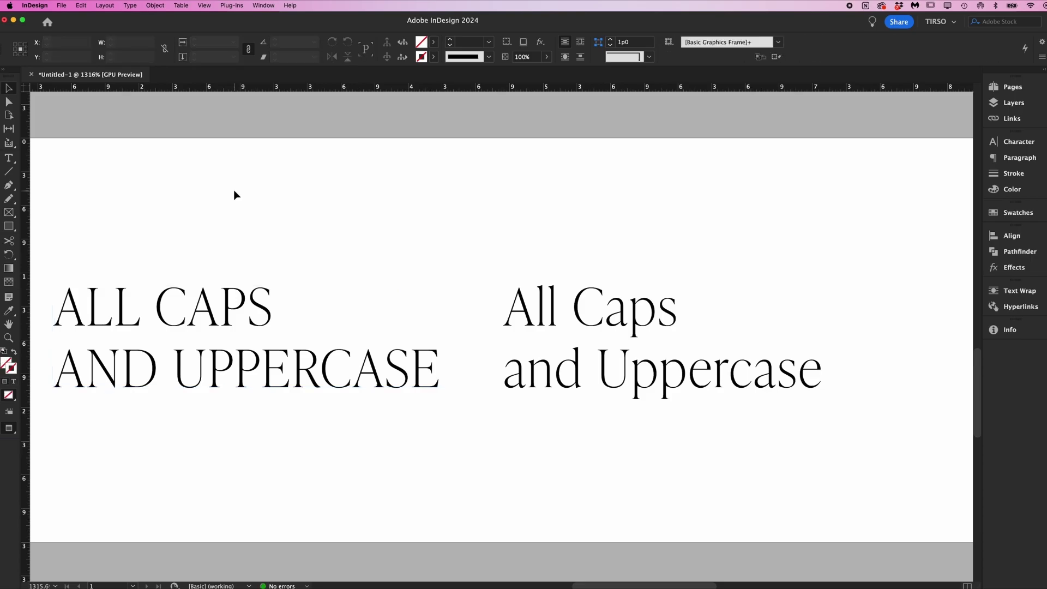
{"action": "double_click", "coordinate": [684, 322]}
{"action": "key", "text": "super+a"}
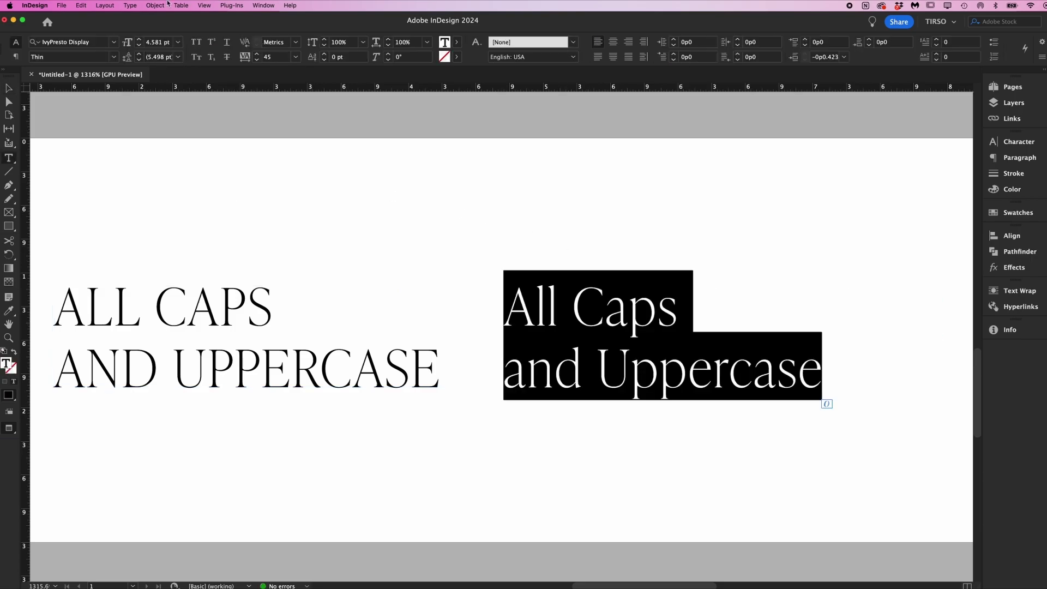
Cycle the right text through UPPERCASE, lowercase and Title Case via Type > Change Case
{"action": "left_click", "coordinate": [130, 4]}
{"action": "mouse_move", "coordinate": [180, 153]}
{"action": "left_click", "coordinate": [287, 155]}
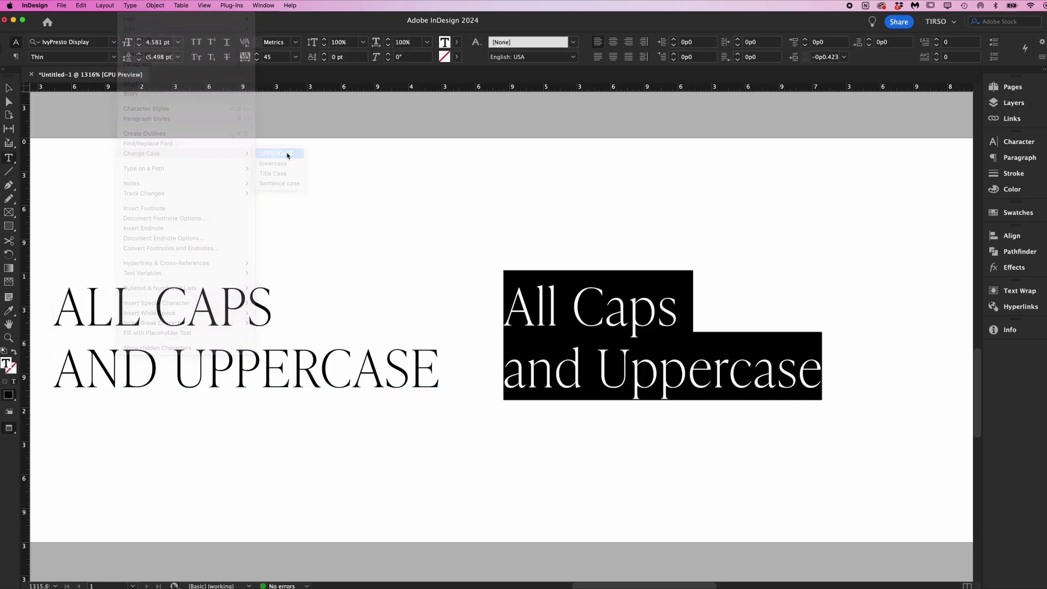
{"action": "left_click", "coordinate": [129, 5]}
{"action": "mouse_move", "coordinate": [180, 153]}
{"action": "left_click", "coordinate": [284, 165]}
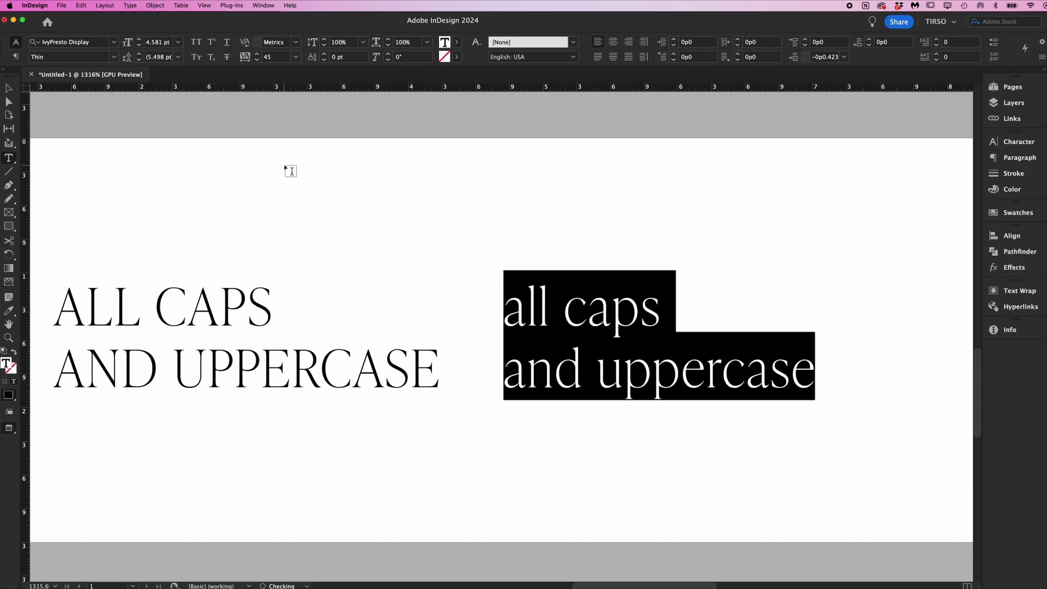
{"action": "left_click", "coordinate": [130, 5]}
{"action": "left_click", "coordinate": [266, 174]}
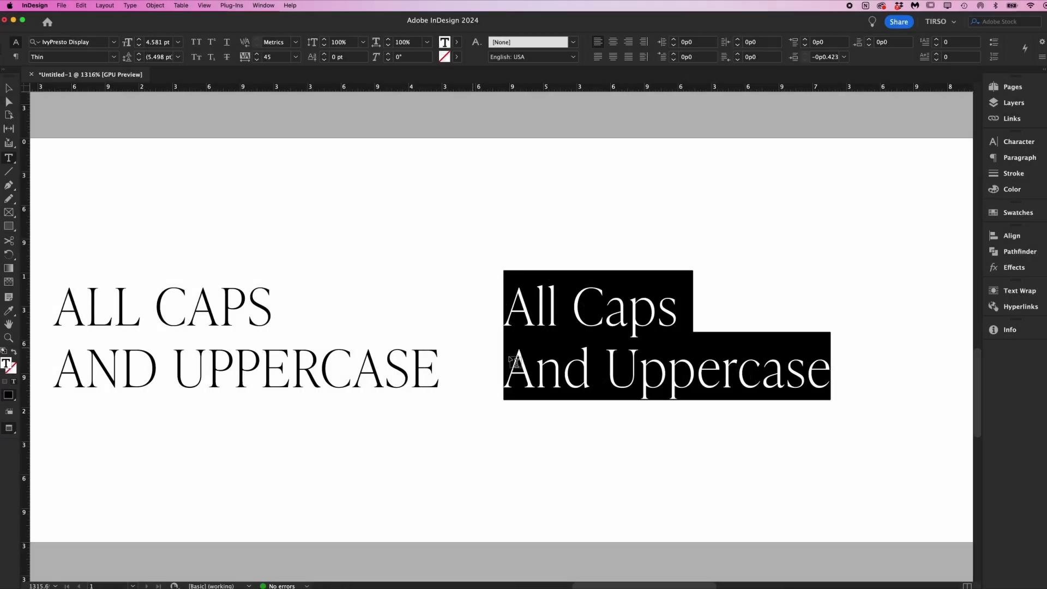
Lowercase the 'A' of 'And', then apply Sentence case to the right text
{"action": "left_click", "coordinate": [504, 368]}
{"action": "key", "text": "shift+Right"}
{"action": "type", "text": "a"}
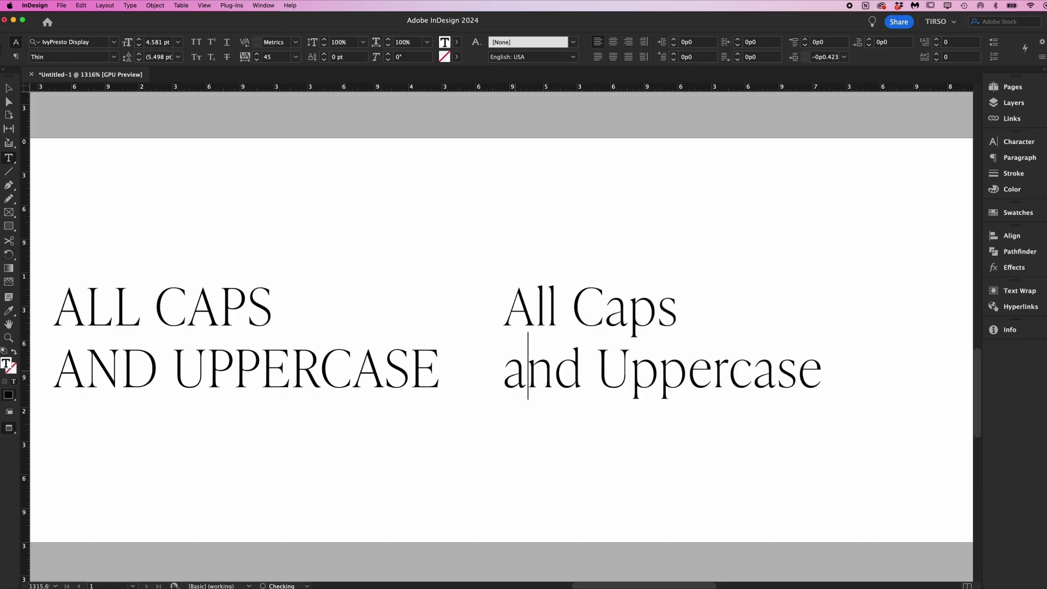
{"action": "key", "text": "super+a"}
{"action": "left_click", "coordinate": [129, 5]}
{"action": "mouse_move", "coordinate": [173, 154]}
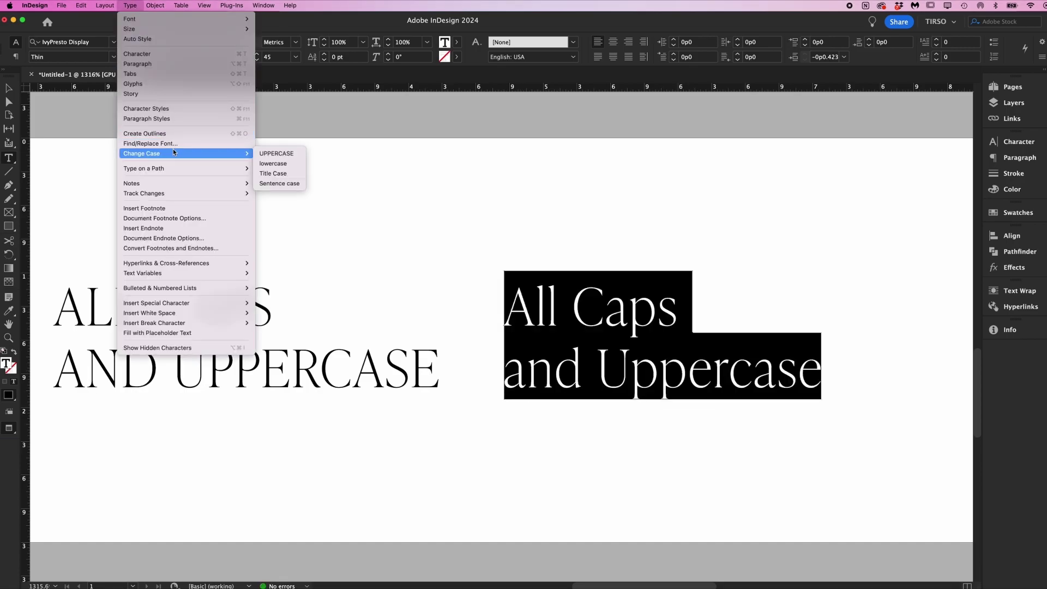
{"action": "left_click", "coordinate": [289, 184]}
{"action": "key", "text": "Escape"}
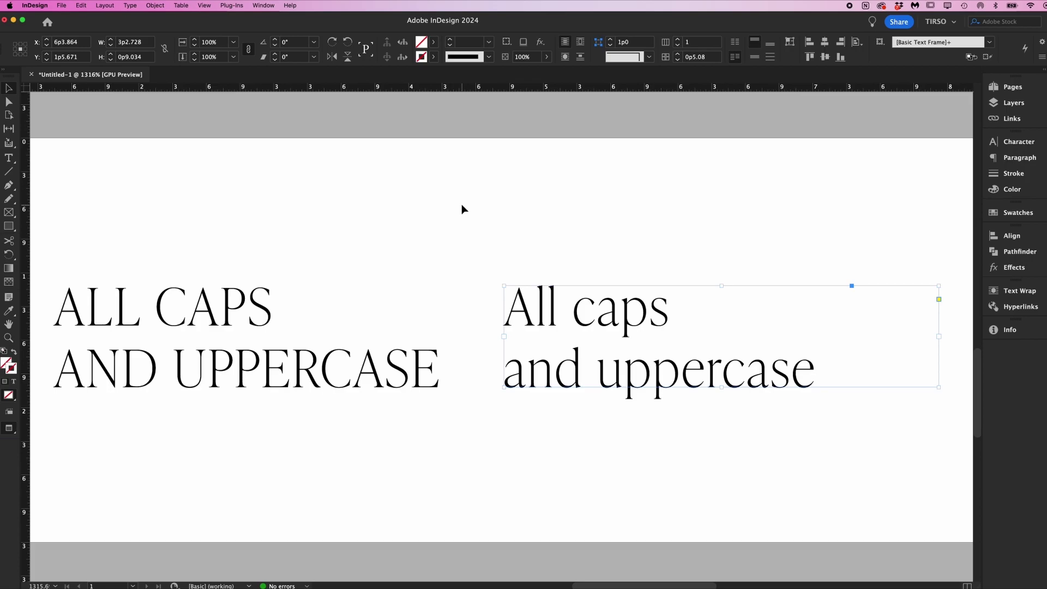
Change the right text to UPPERCASE, then to lowercase
{"action": "key", "text": "Return"}
{"action": "key", "text": "super+a"}
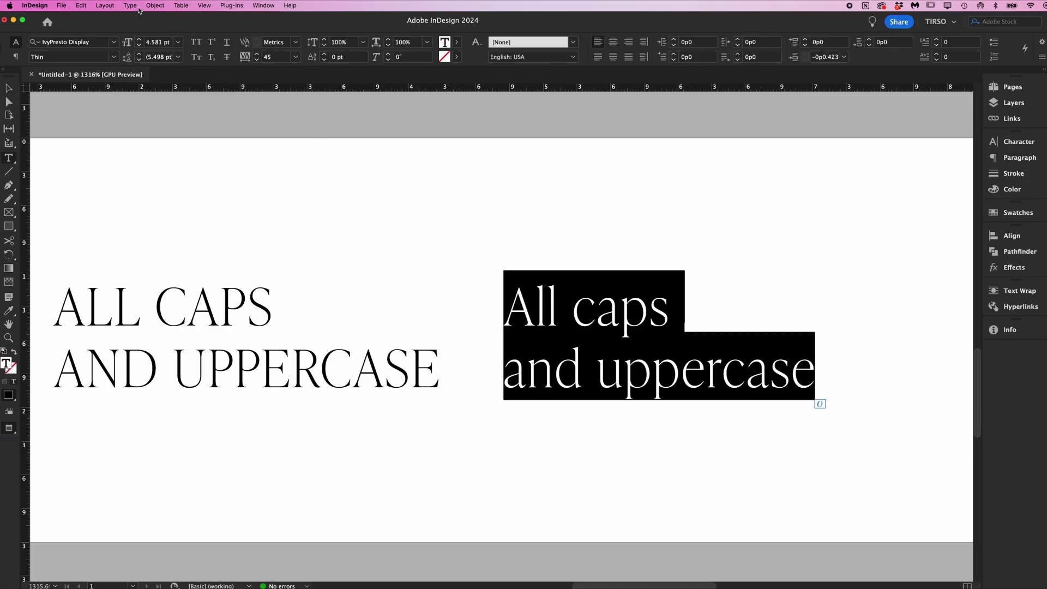
{"action": "left_click", "coordinate": [137, 7]}
{"action": "mouse_move", "coordinate": [249, 155]}
{"action": "left_click", "coordinate": [283, 153]}
{"action": "key", "text": "Escape"}
{"action": "left_click", "coordinate": [504, 236]}
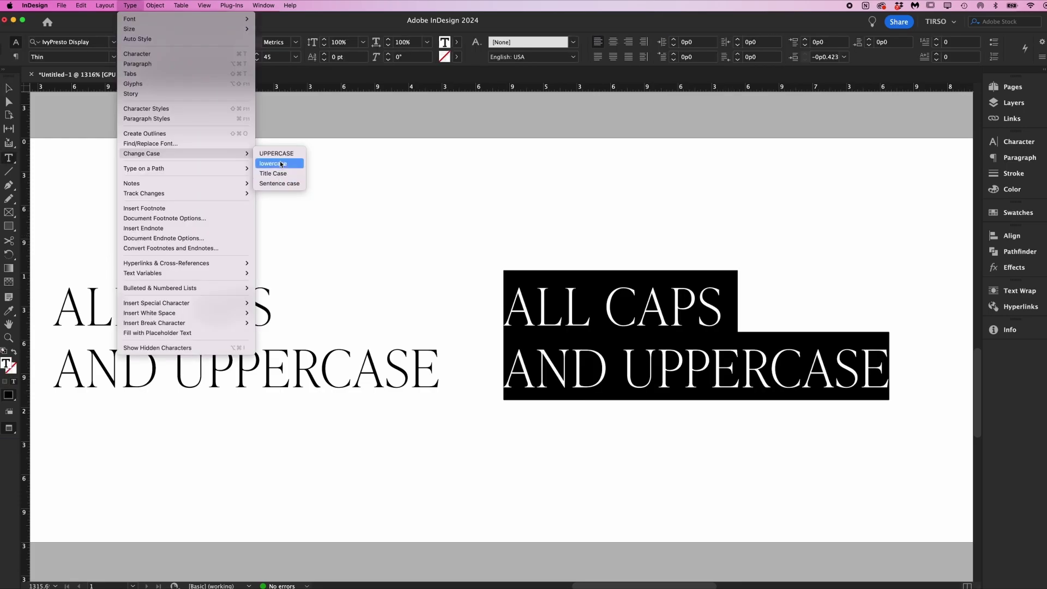
{"action": "left_click", "coordinate": [347, 166]}
{"action": "left_click", "coordinate": [418, 239]}
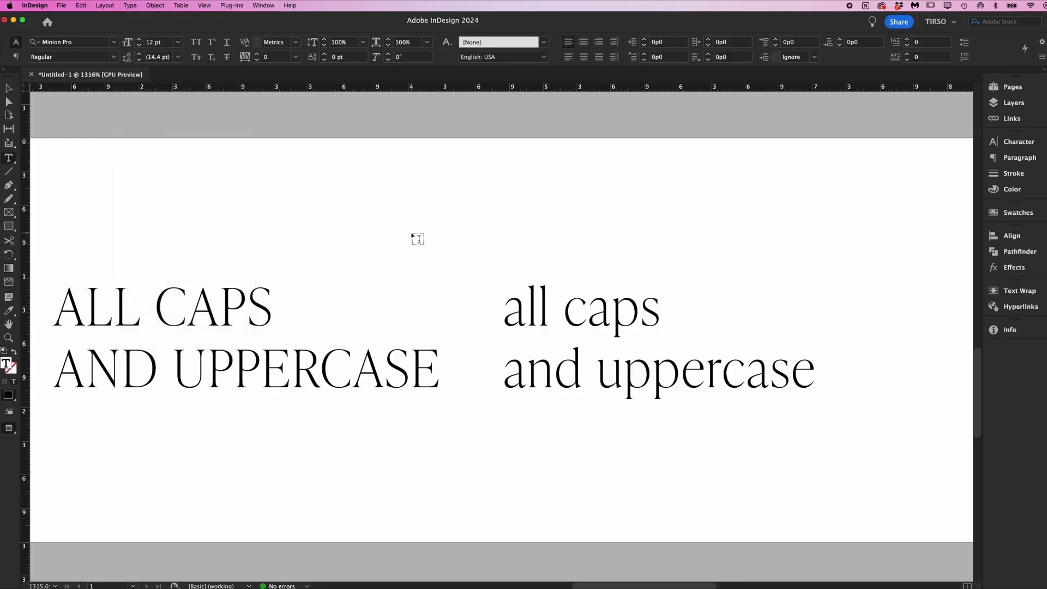
Apply lowercase to the left text and turn off its All Caps
{"action": "left_click", "coordinate": [262, 366]}
{"action": "key", "text": "super+a"}
{"action": "left_click", "coordinate": [131, 6]}
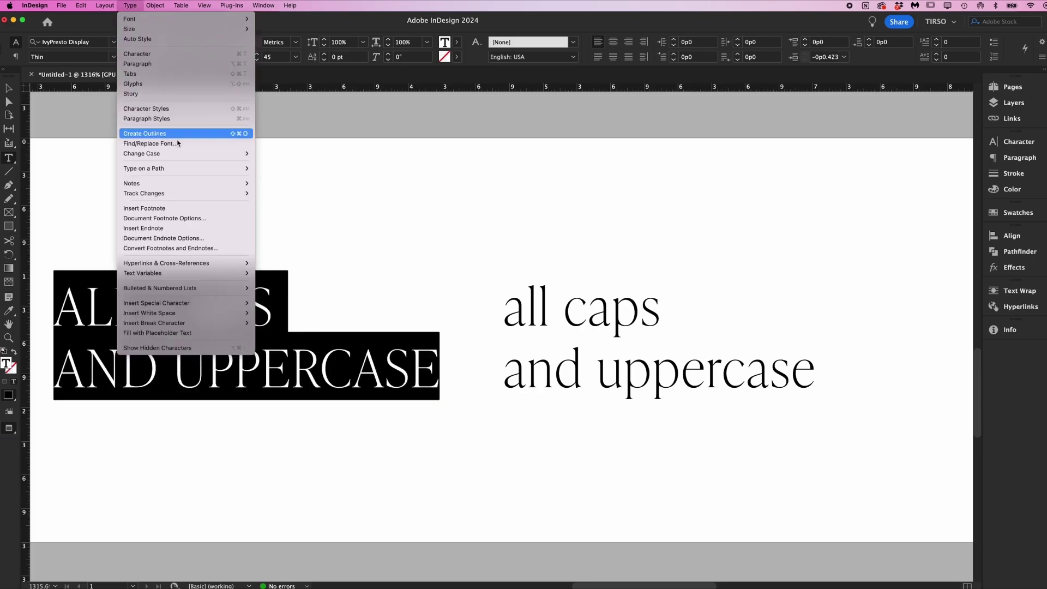
{"action": "mouse_move", "coordinate": [236, 155]}
{"action": "left_click", "coordinate": [273, 164]}
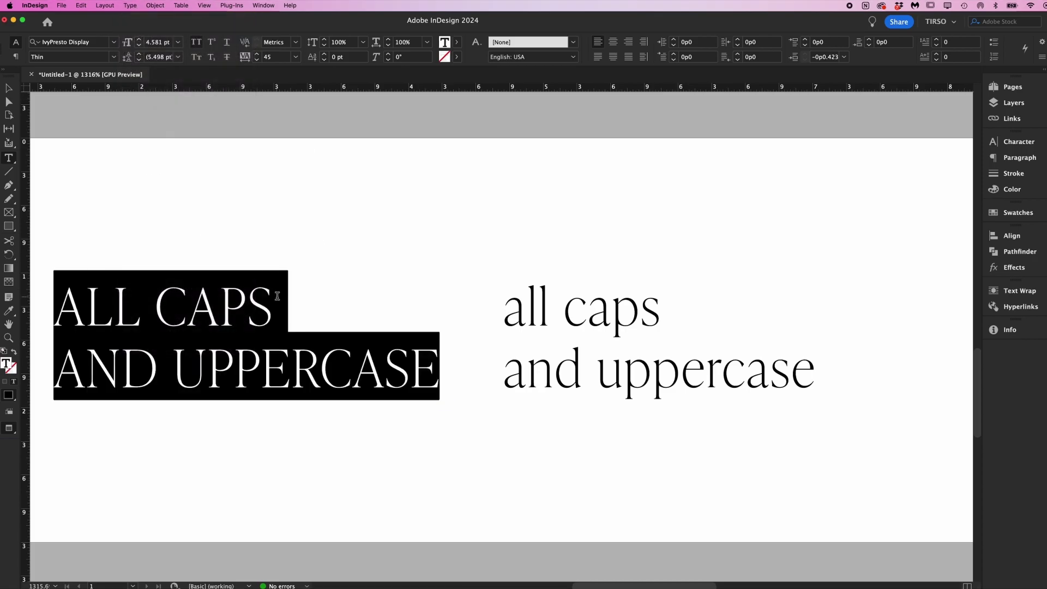
{"action": "left_click", "coordinate": [273, 306]}
{"action": "key", "text": "super+a"}
{"action": "left_click", "coordinate": [201, 43]}
{"action": "key", "text": "Escape"}
{"action": "left_click", "coordinate": [382, 210]}
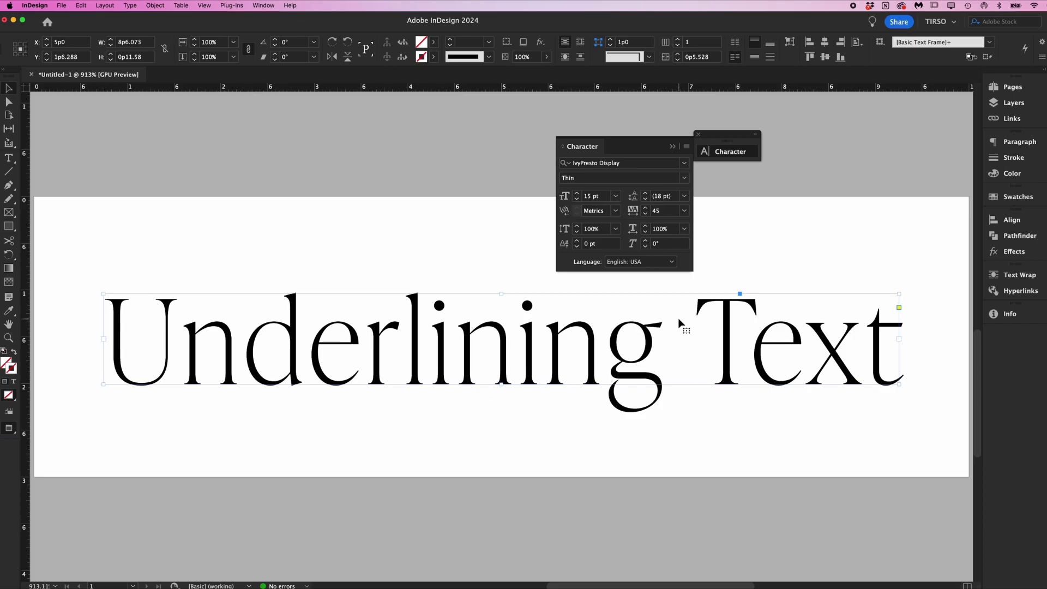
Underline the 'Underlining Text' heading and open Underline Options with preview on
{"action": "key", "text": "super+shift+u"}
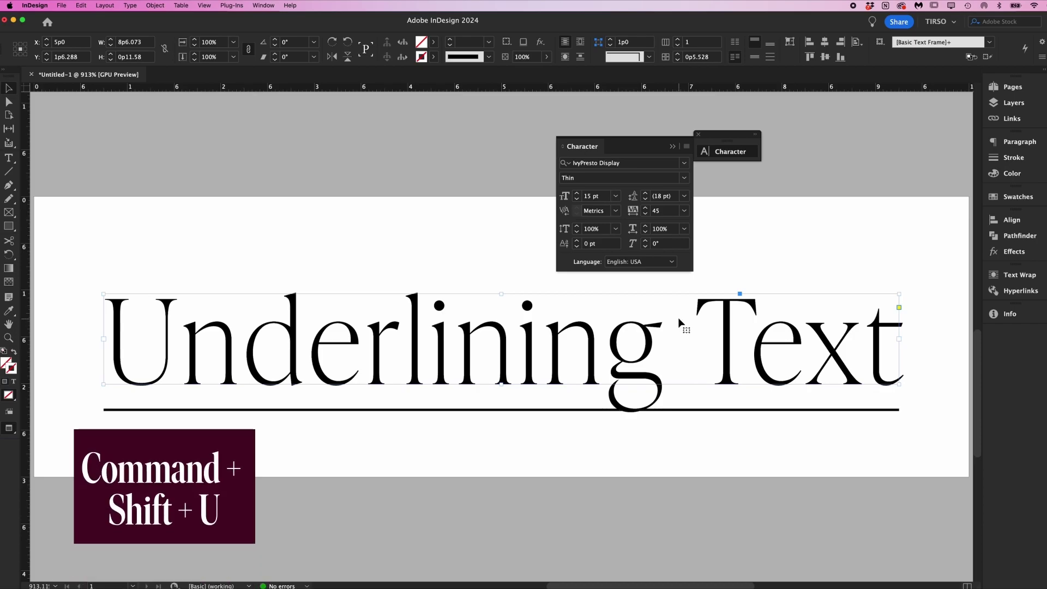
{"action": "double_click", "coordinate": [678, 317]}
{"action": "key", "text": "super+a"}
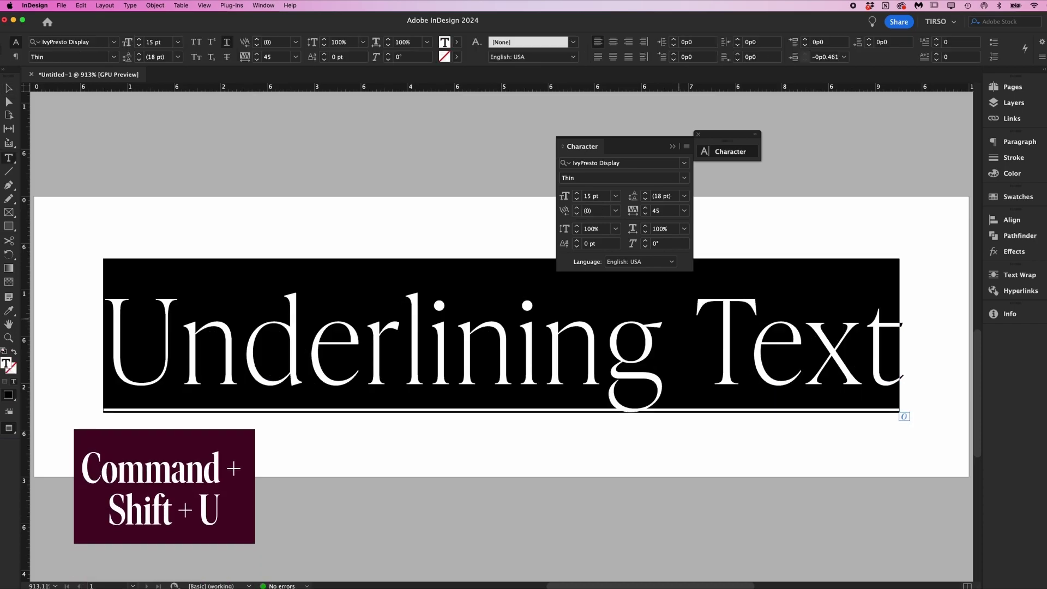
{"action": "left_click", "coordinate": [686, 146]}
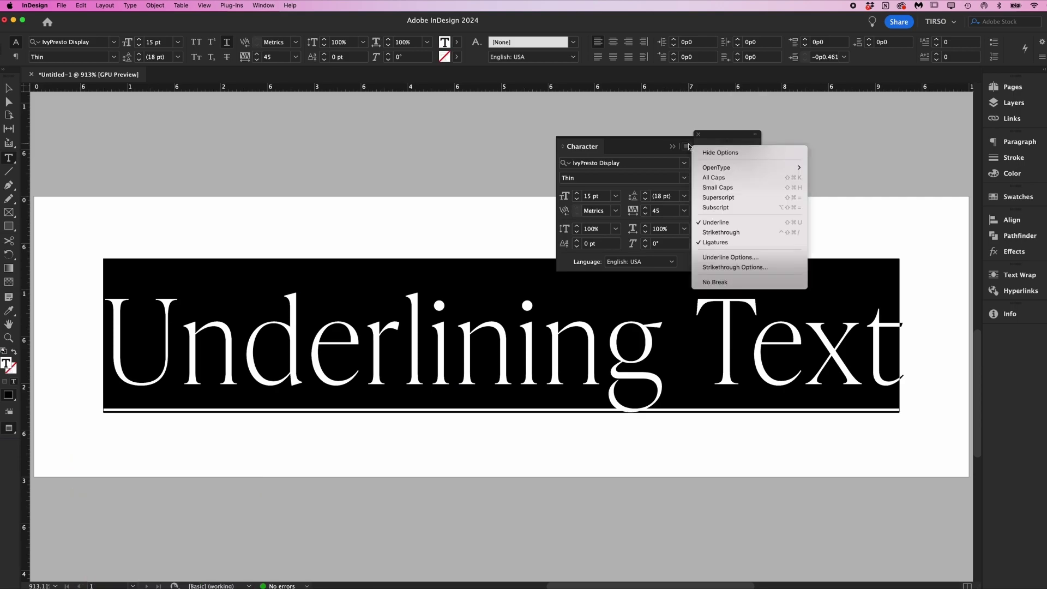
{"action": "left_click", "coordinate": [716, 258]}
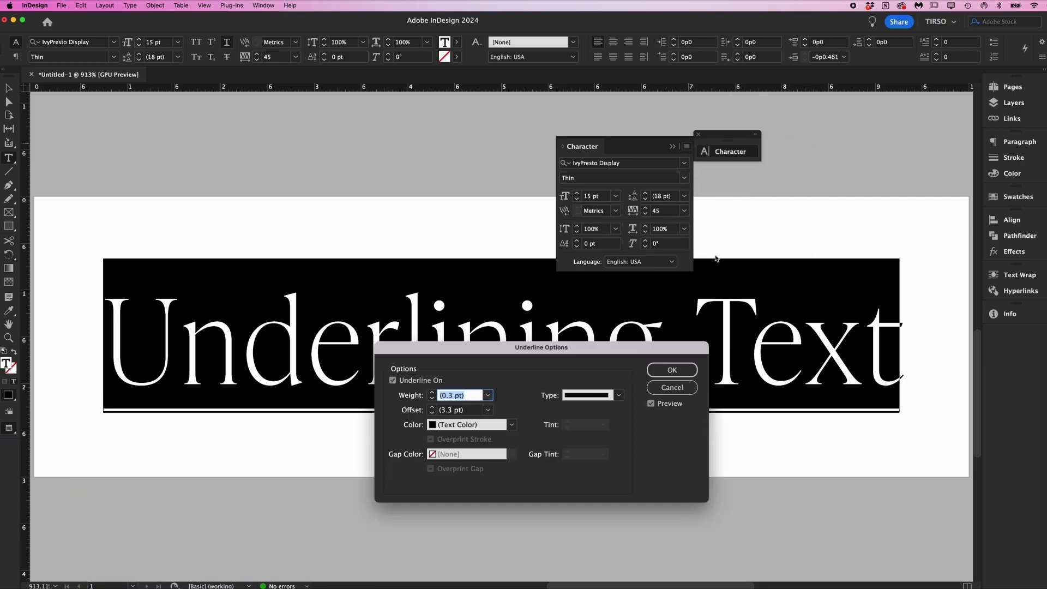
{"action": "left_click", "coordinate": [650, 404]}
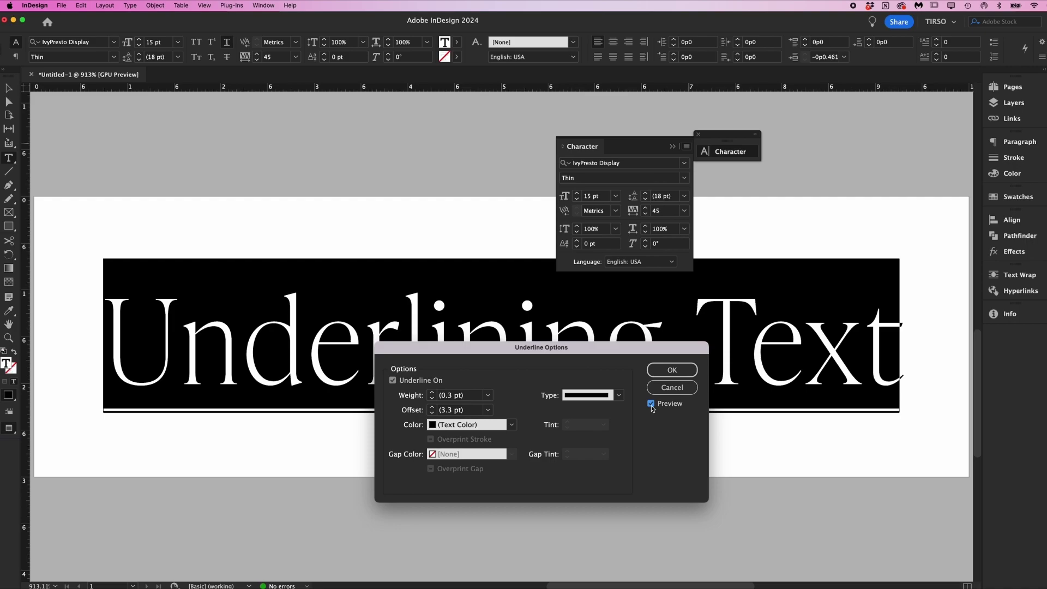
Set the underline to 1 pt weight, 7 pt offset and red colour
{"action": "left_click", "coordinate": [487, 395]}
{"action": "left_click", "coordinate": [461, 137]}
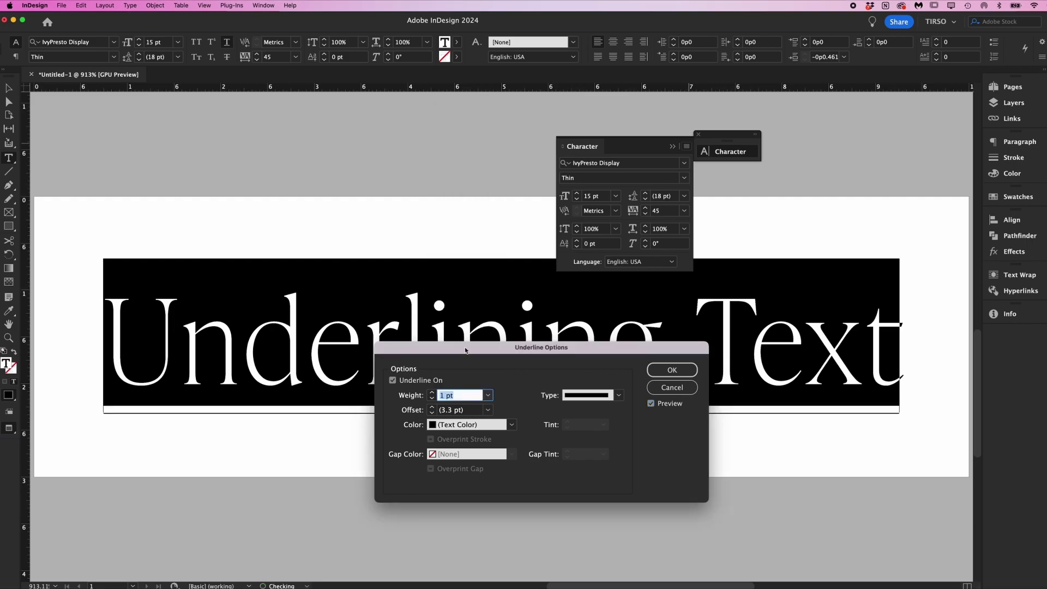
{"action": "left_click", "coordinate": [487, 409]}
{"action": "left_click", "coordinate": [457, 197]}
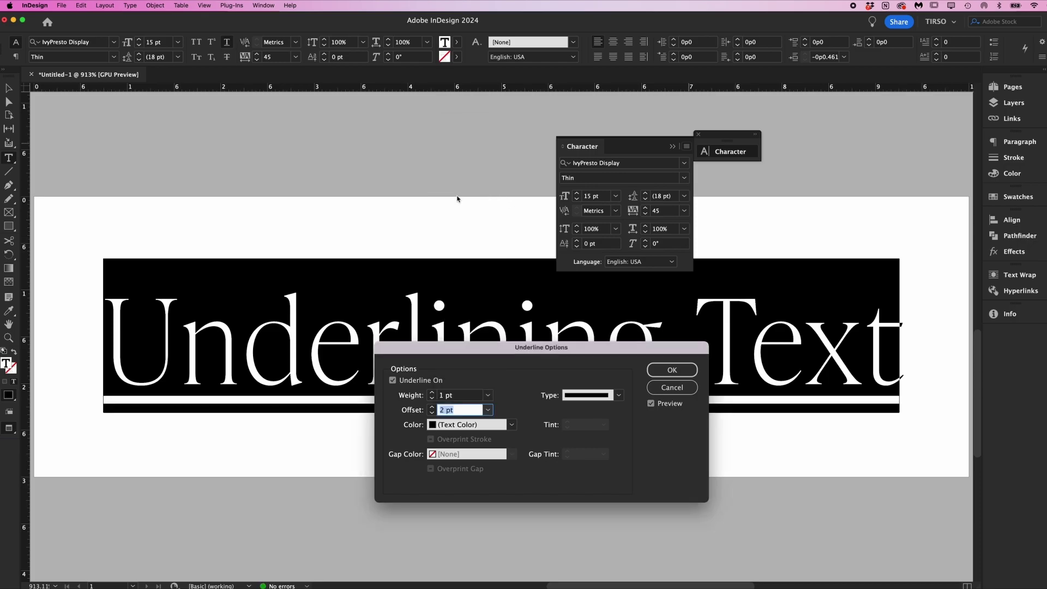
{"action": "left_click", "coordinate": [487, 410]}
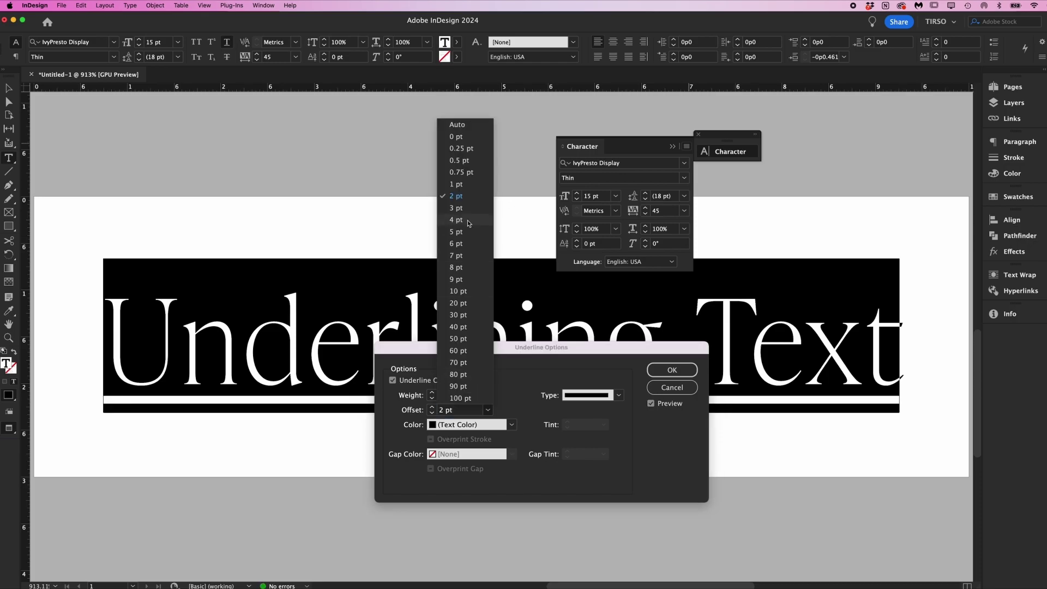
{"action": "left_click", "coordinate": [456, 256]}
{"action": "left_click", "coordinate": [511, 424]}
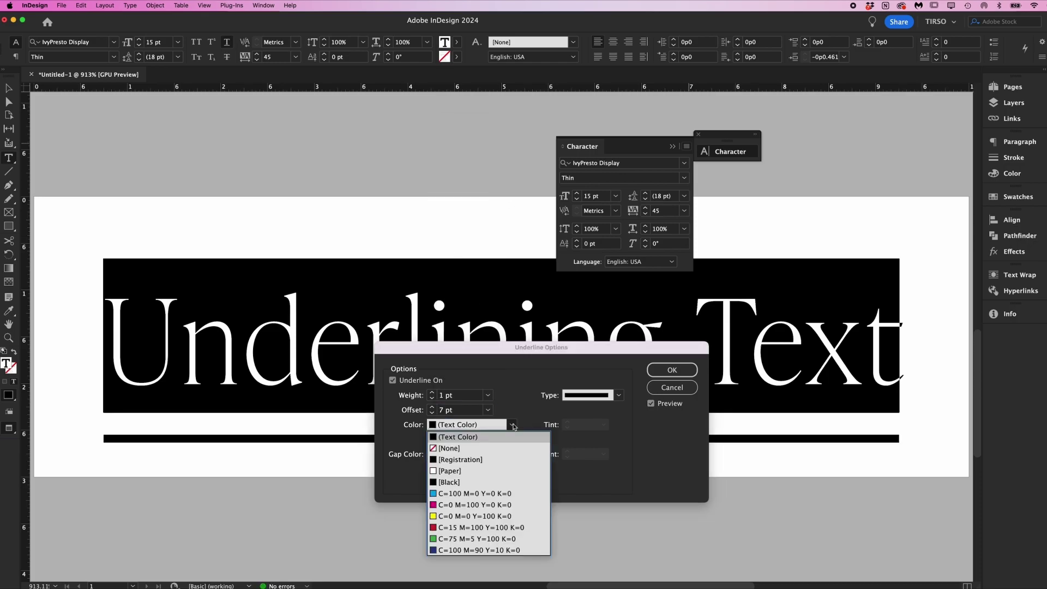
{"action": "left_click", "coordinate": [484, 529]}
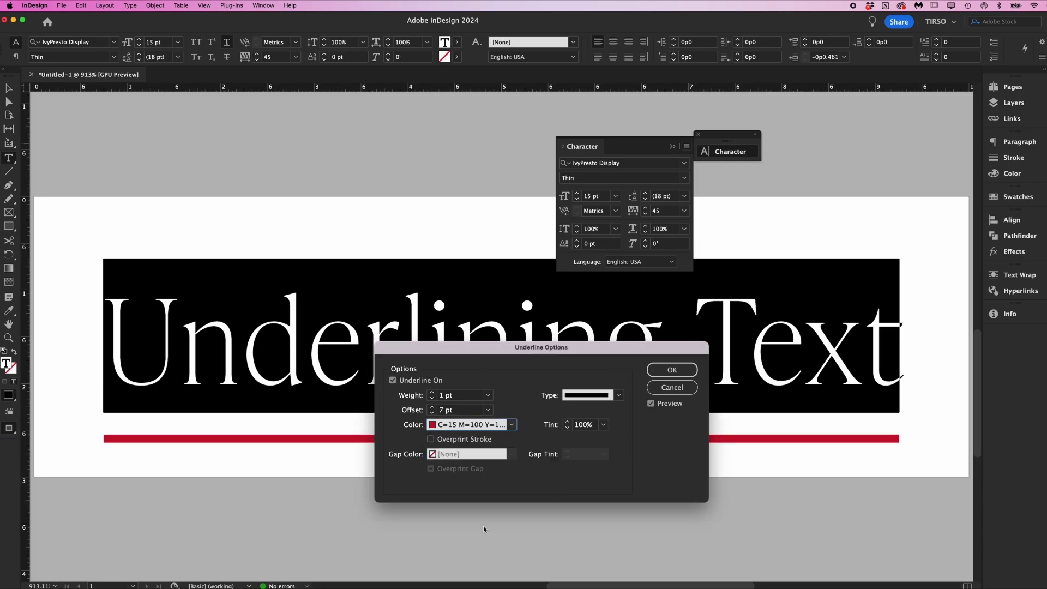
{"action": "left_click", "coordinate": [671, 370]}
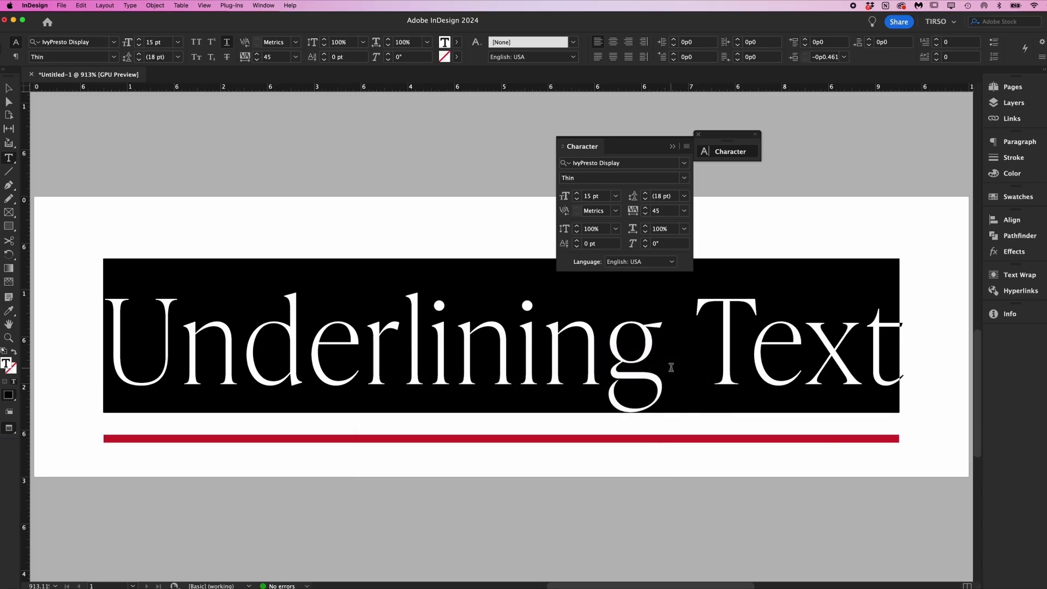
Deselect the heading and undo the red underline
{"action": "key", "text": "Escape"}
{"action": "left_click", "coordinate": [623, 479]}
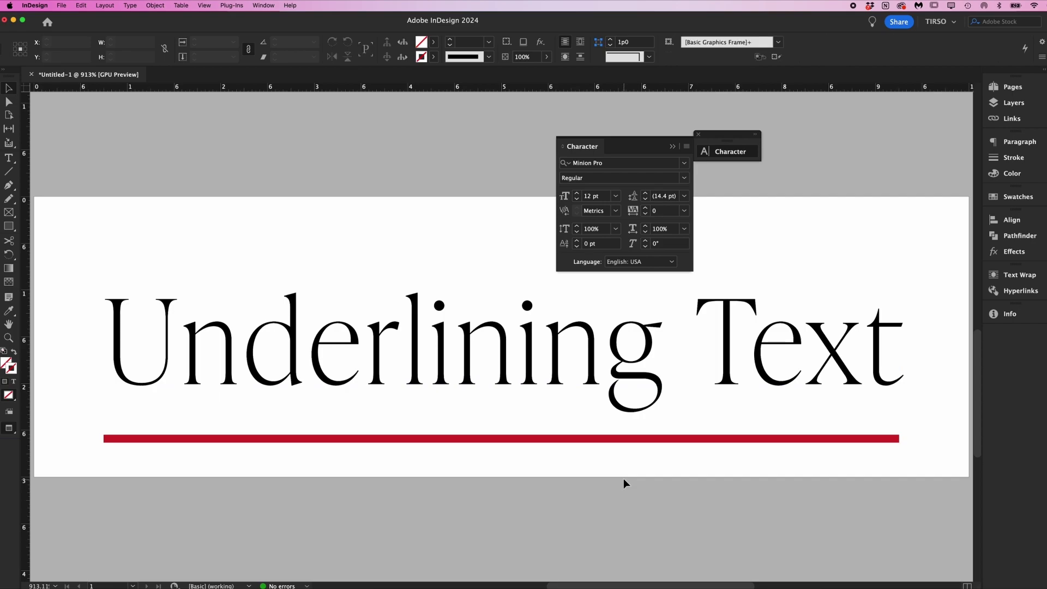
{"action": "key", "text": "super+z"}
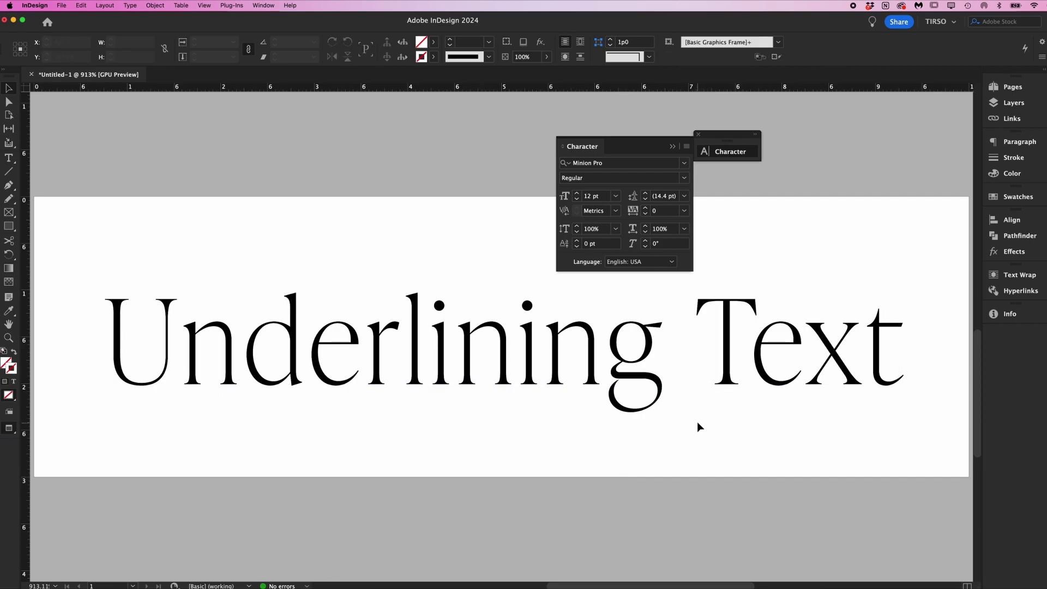
Turn on the underline for 'Underlining' with a 15 pt weight
{"action": "double_click", "coordinate": [664, 359]}
{"action": "left_click_drag", "start_coordinate": [665, 355], "coordinate": [139, 246]}
{"action": "left_click", "coordinate": [687, 146]}
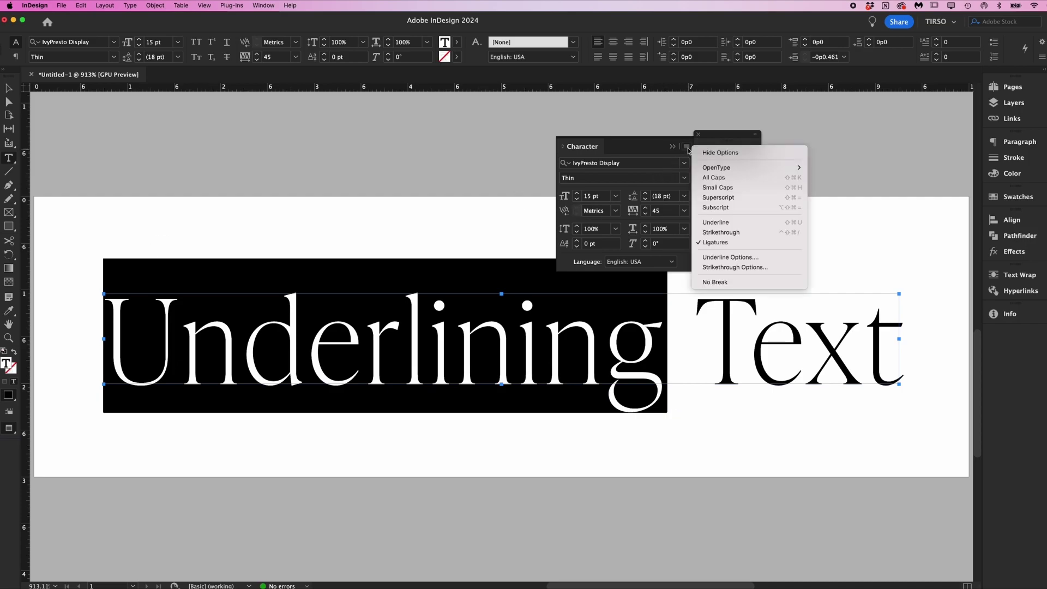
{"action": "left_click", "coordinate": [718, 257]}
{"action": "left_click", "coordinate": [659, 377]}
{"action": "triple_click", "coordinate": [661, 377]}
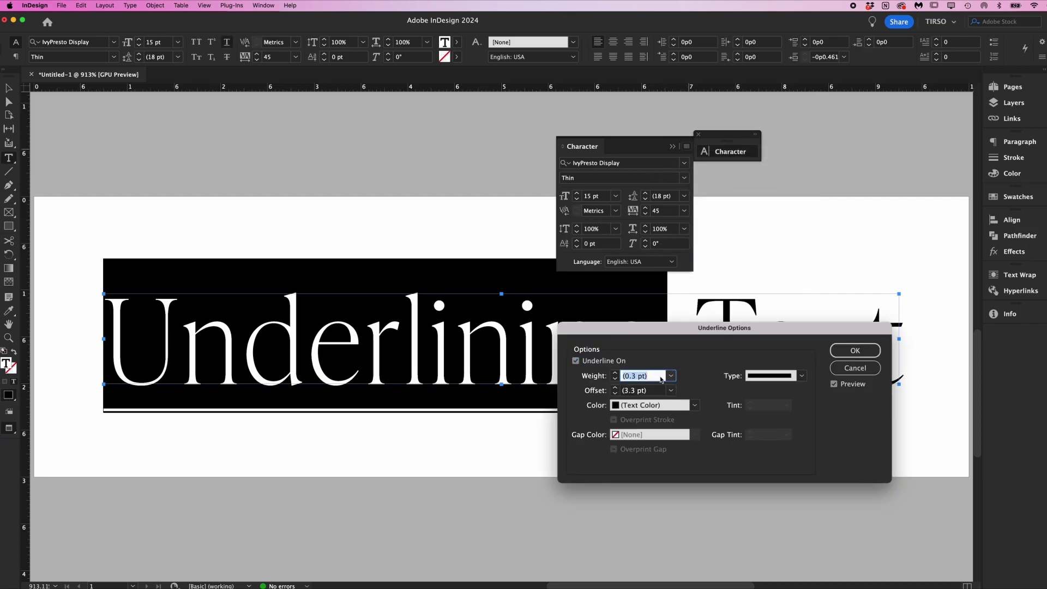
{"action": "type", "text": "15"}
{"action": "key", "text": "Tab"}
Make the underline yellow with a -5.5 offset and confirm
{"action": "left_click", "coordinate": [694, 406]}
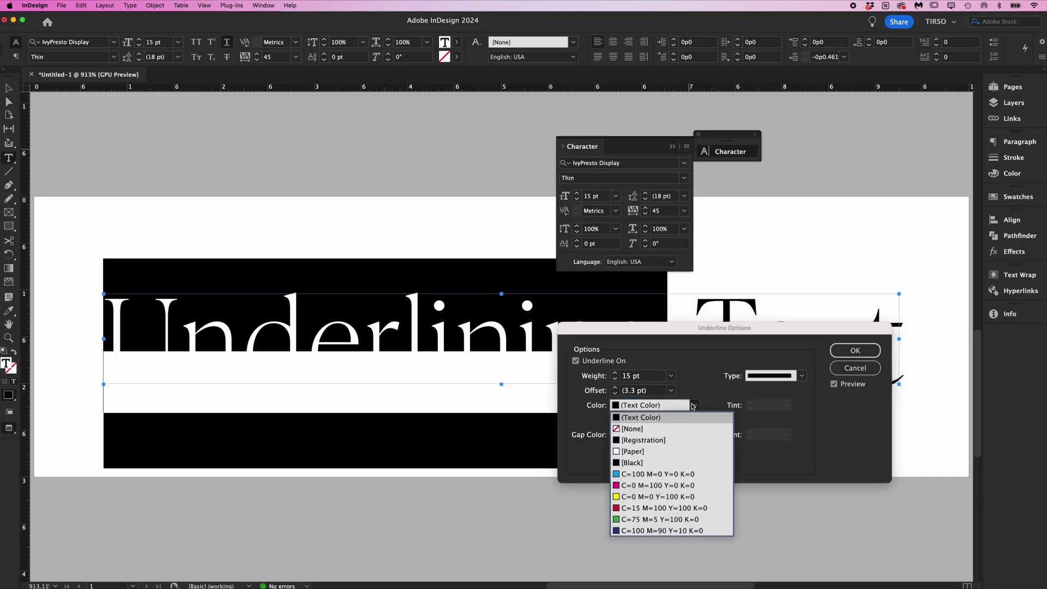
{"action": "left_click", "coordinate": [650, 500]}
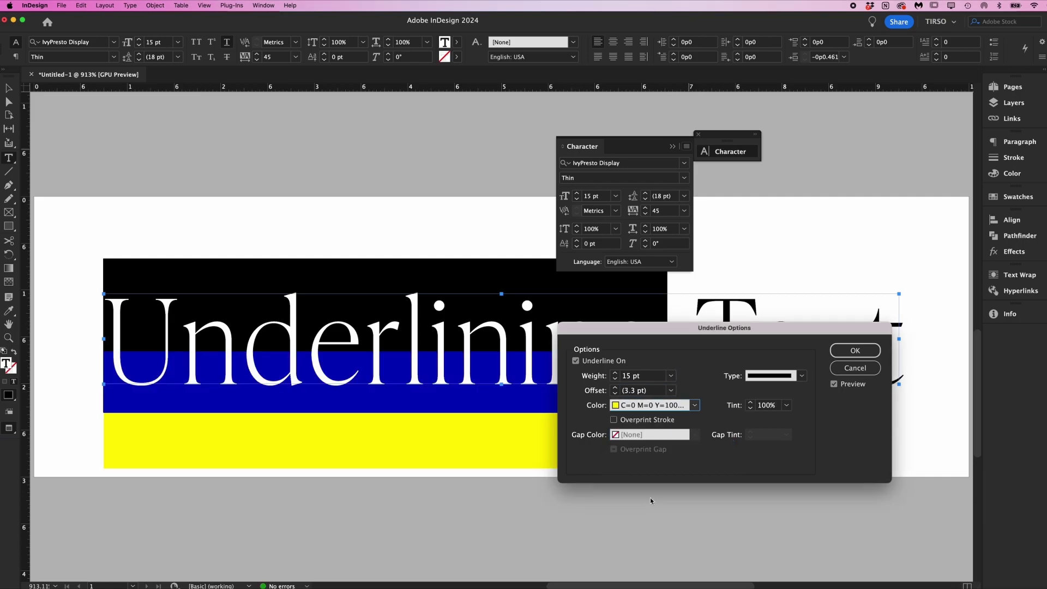
{"action": "left_click", "coordinate": [651, 391]}
{"action": "triple_click", "coordinate": [650, 394]}
{"action": "type", "text": "-5.5"}
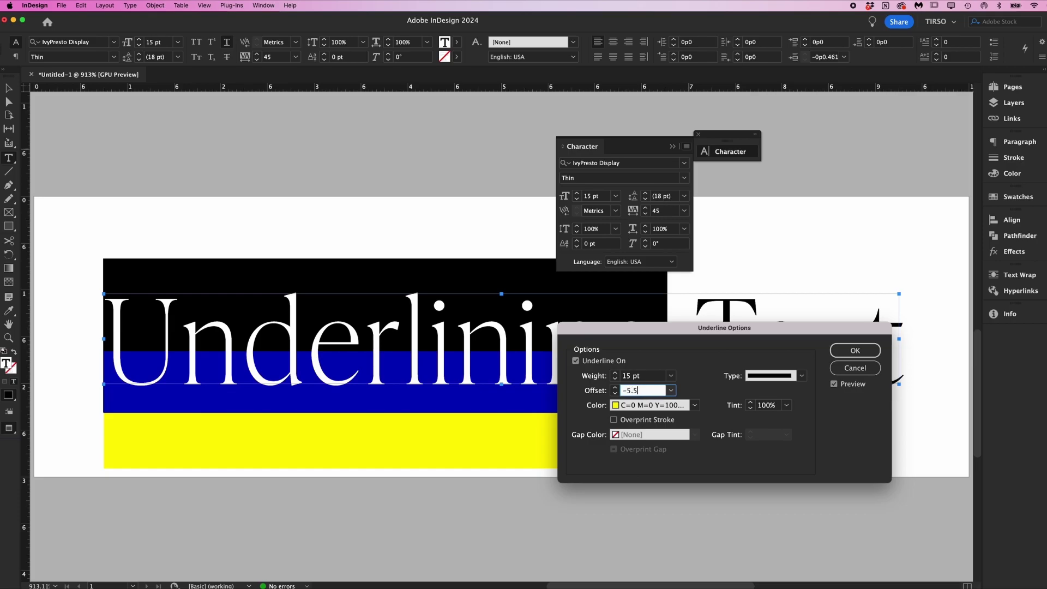
{"action": "left_click", "coordinate": [855, 350]}
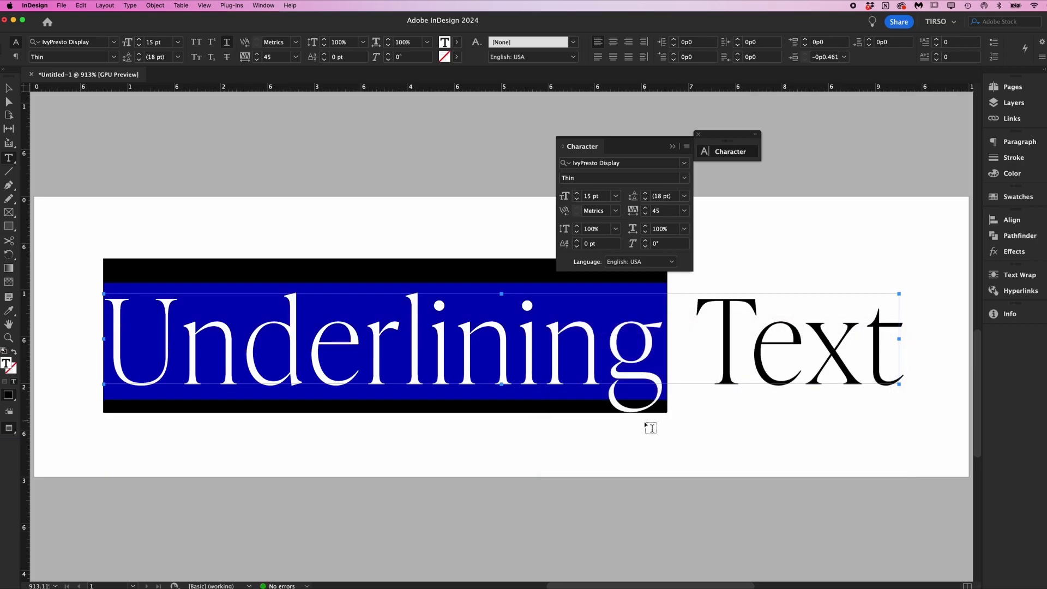
{"action": "key", "text": "Escape"}
{"action": "left_click", "coordinate": [656, 447]}
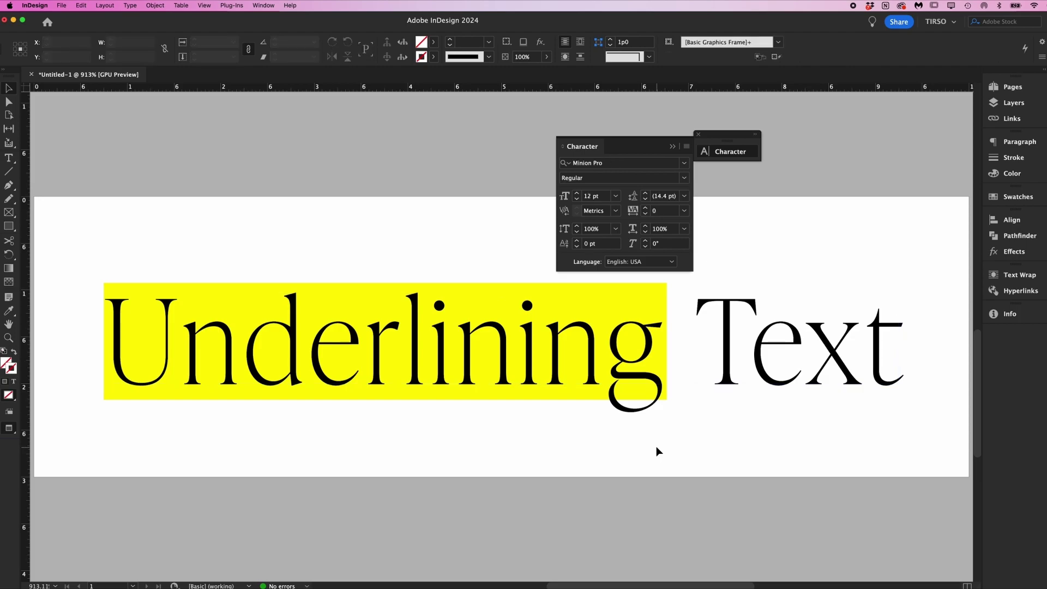
Copy the yellow underline formatting onto 'Text' with the Eyedropper tool
{"action": "left_click", "coordinate": [9, 311]}
{"action": "left_click", "coordinate": [654, 349]}
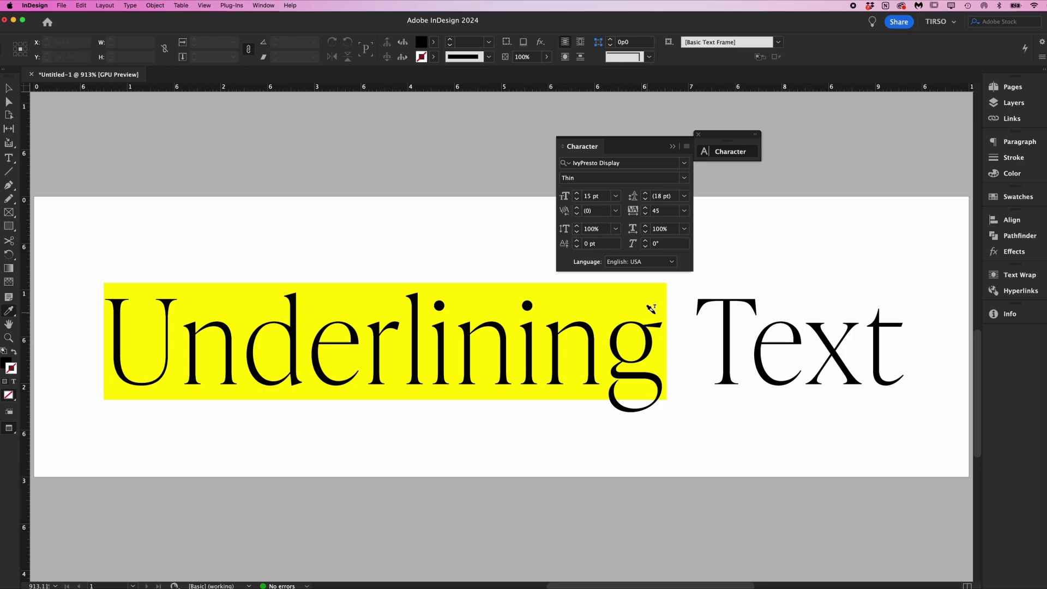
{"action": "left_click_drag", "start_coordinate": [664, 349], "coordinate": [945, 345]}
{"action": "key", "text": "Escape"}
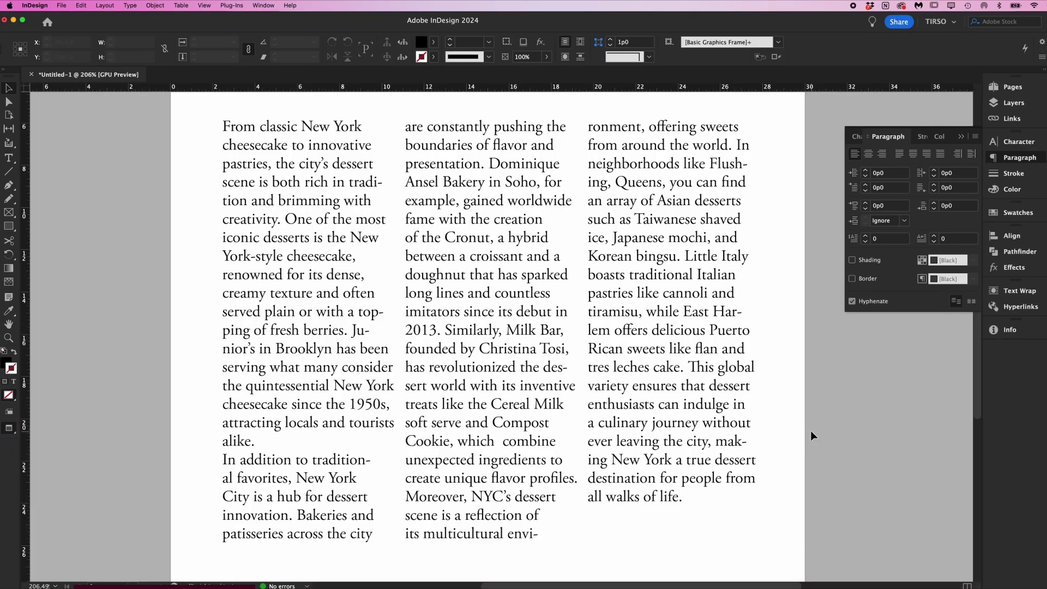
Try centre, right and justified alignments on the article, then return to Align Left
{"action": "left_click", "coordinate": [718, 388]}
{"action": "left_click", "coordinate": [868, 153]}
{"action": "left_click", "coordinate": [882, 155]}
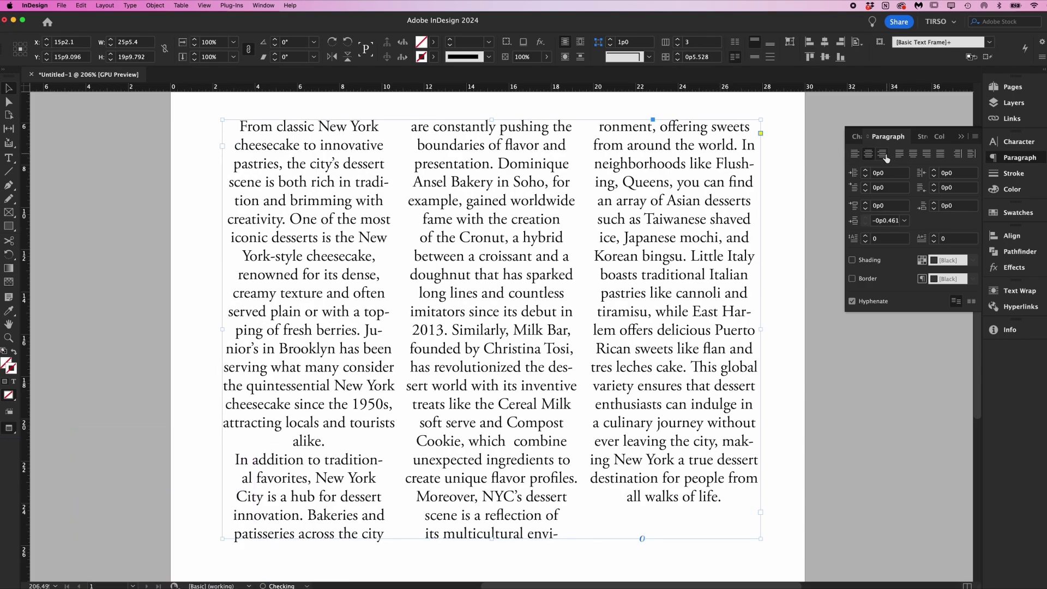
{"action": "left_click", "coordinate": [899, 154]}
{"action": "left_click", "coordinate": [914, 154]}
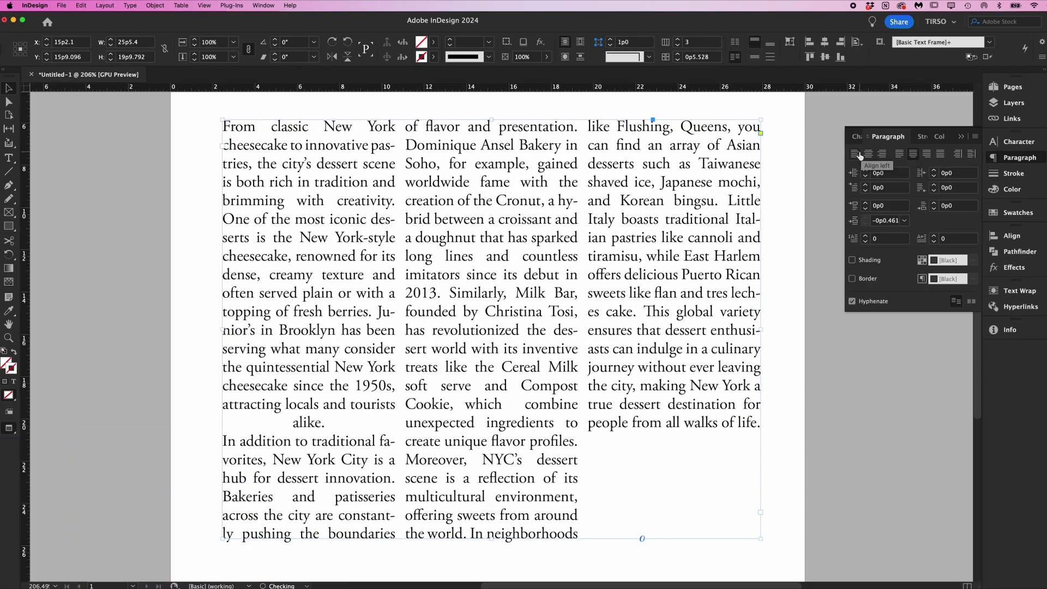
{"action": "left_click", "coordinate": [854, 153]}
Increase the first paragraph's left indent, then reset the left indent to 0
{"action": "key", "text": "Return"}
{"action": "key", "text": "super+shift+Down"}
{"action": "left_click", "coordinate": [865, 171]}
{"action": "left_click", "coordinate": [866, 171]}
{"action": "left_click", "coordinate": [865, 171]}
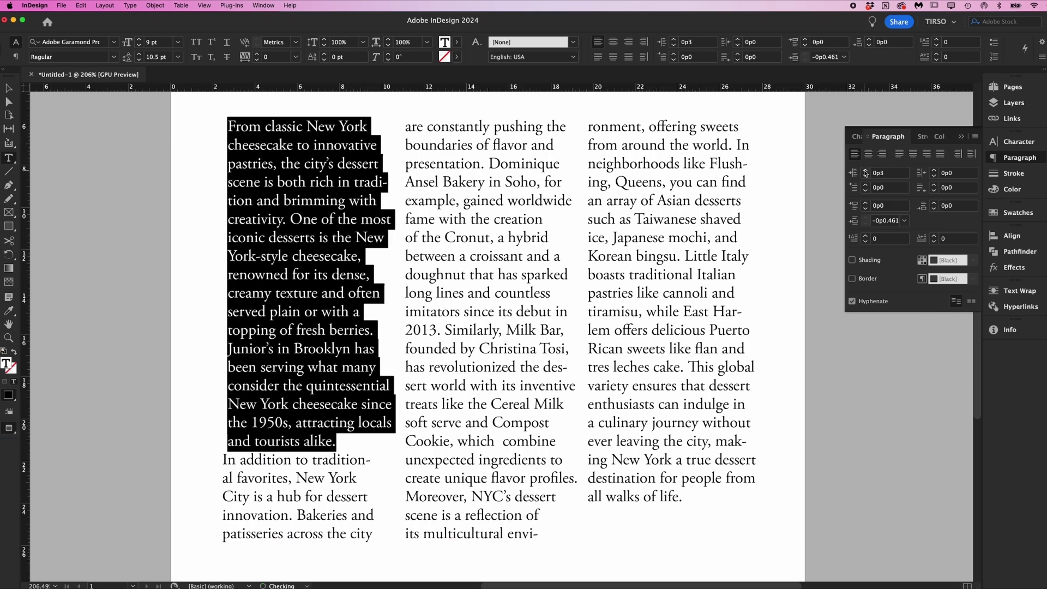
{"action": "left_click", "coordinate": [865, 170]}
{"action": "left_click", "coordinate": [865, 171]}
{"action": "left_click", "coordinate": [865, 171]}
{"action": "key", "text": "Escape"}
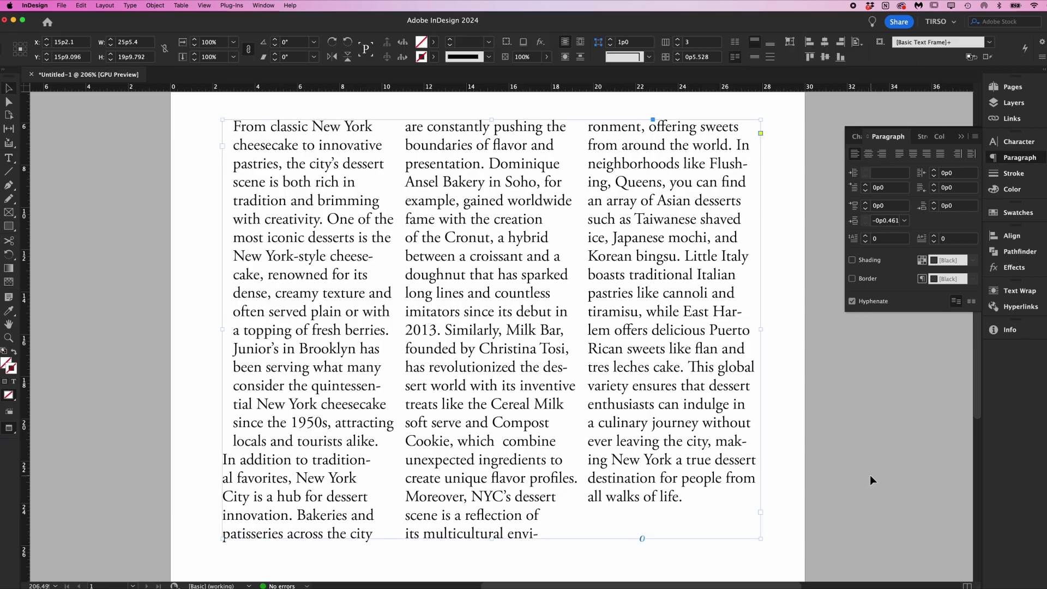
{"action": "left_click", "coordinate": [887, 174]}
{"action": "type", "text": "0"}
{"action": "key", "text": "Return"}
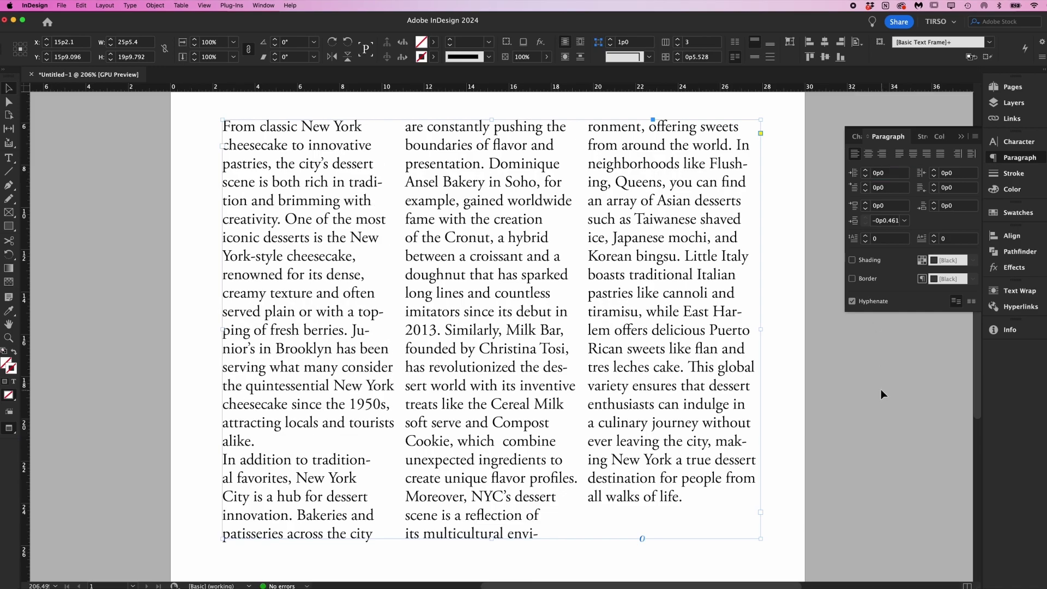
Give all article paragraphs a 0p9 first-line left indent
{"action": "double_click", "coordinate": [704, 390]}
{"action": "key", "text": "super+a"}
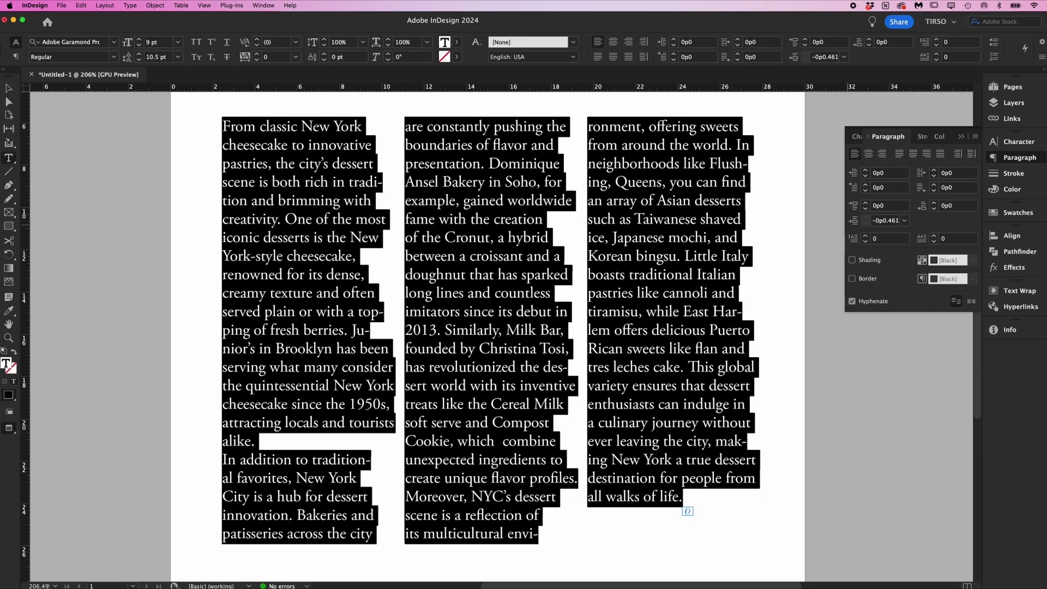
{"action": "left_click", "coordinate": [886, 187]}
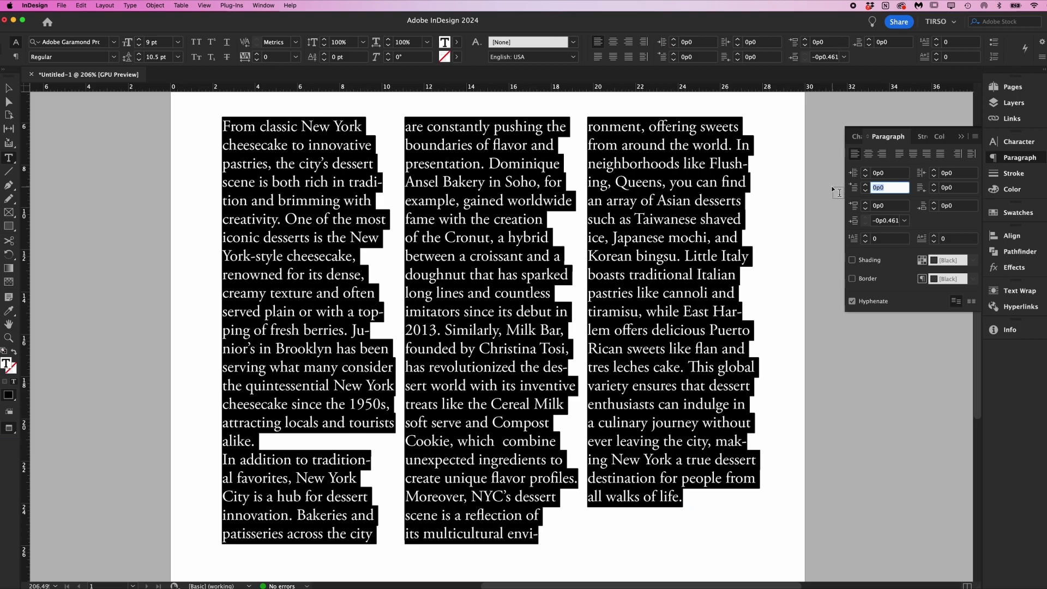
{"action": "type", "text": "p9"}
{"action": "key", "text": "Return"}
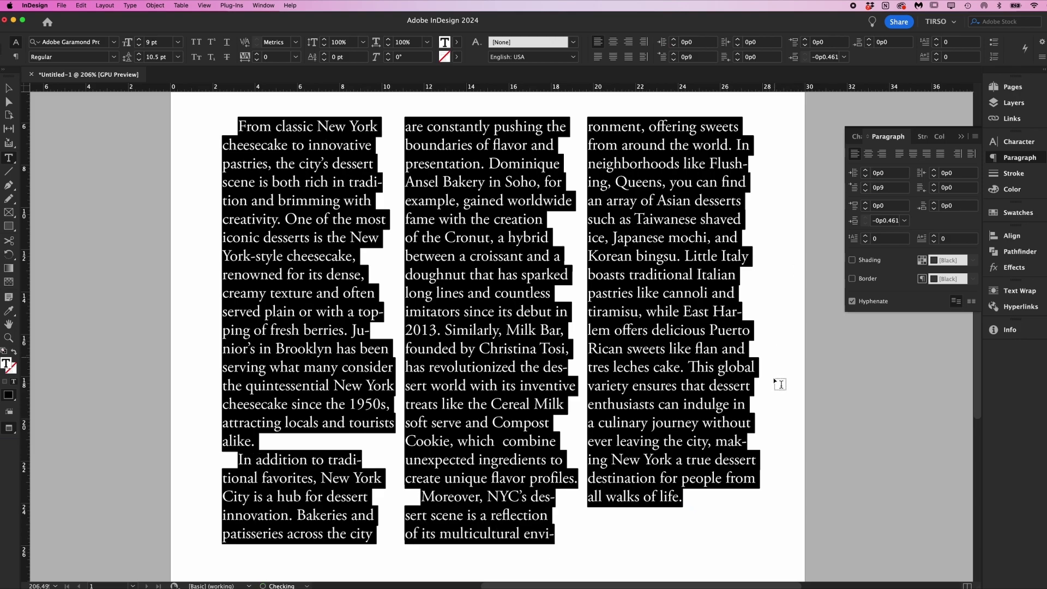
{"action": "key", "text": "Escape"}
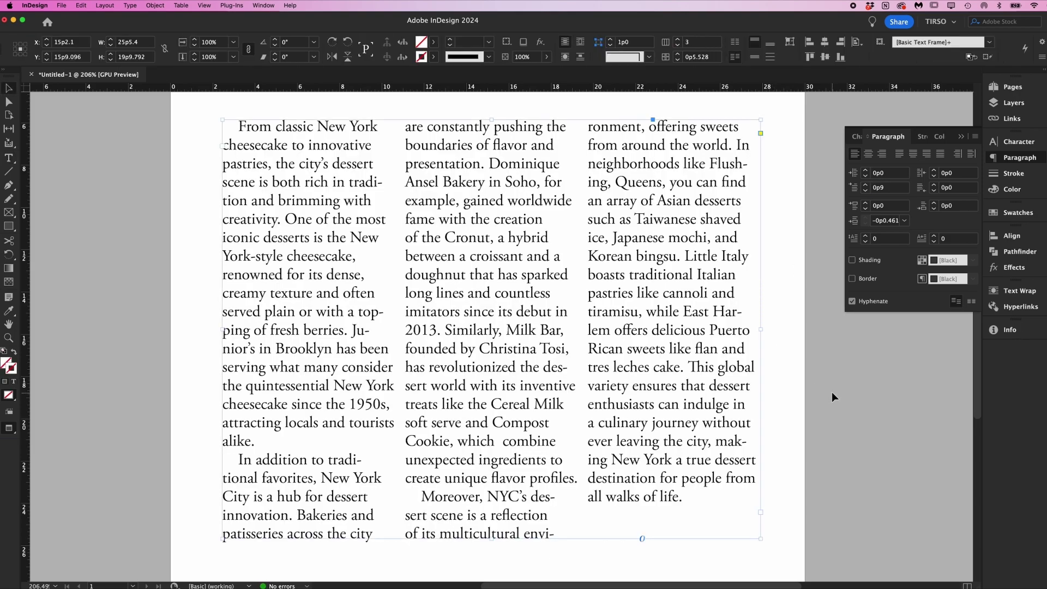
Start entering a Space After value in the Paragraph panel
{"action": "left_click", "coordinate": [957, 190]}
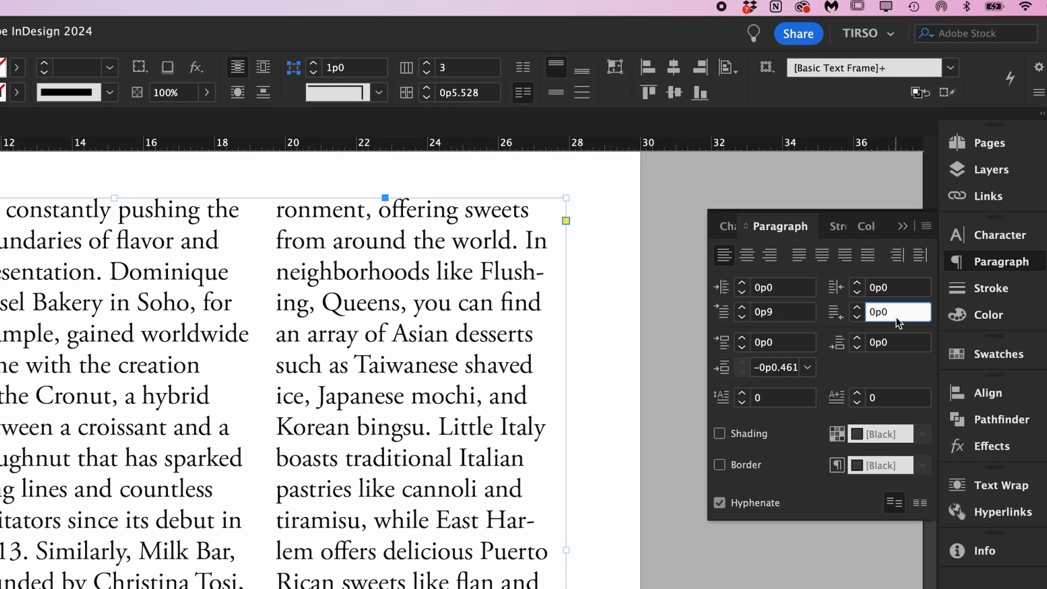
{"action": "double_click", "coordinate": [895, 317]}
{"action": "type", "text": "??????"}
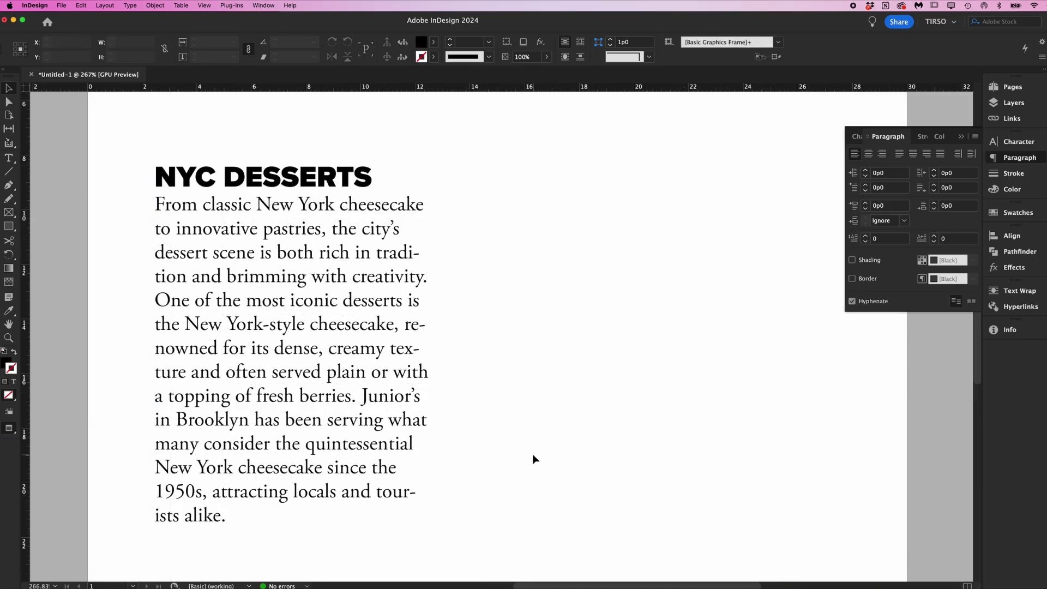
Edit the NYC DESSERTS headline frame, then check its Space Before and Space After fields
{"action": "double_click", "coordinate": [399, 187]}
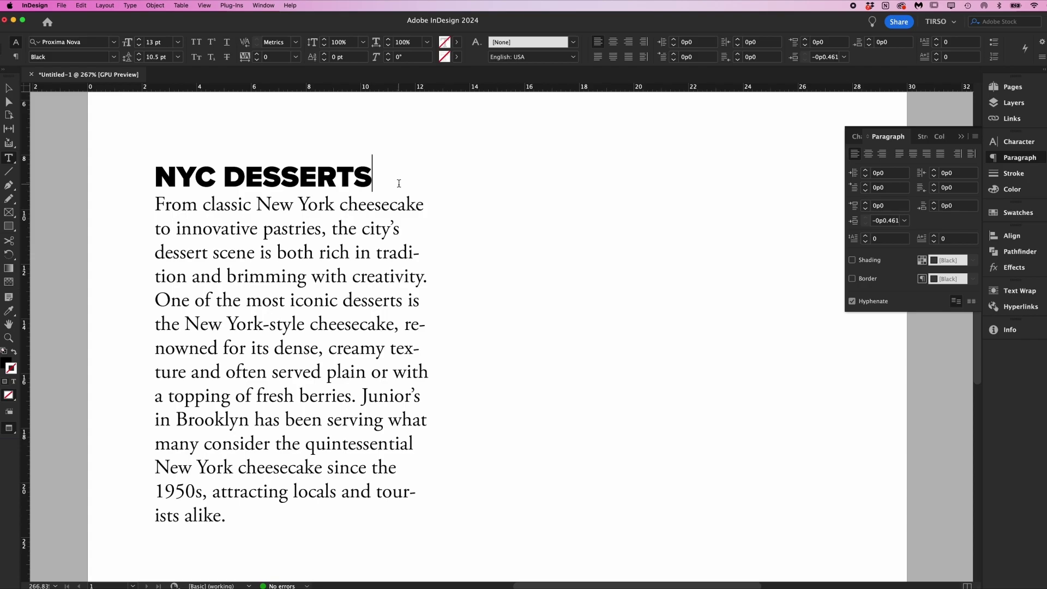
{"action": "key", "text": "Escape"}
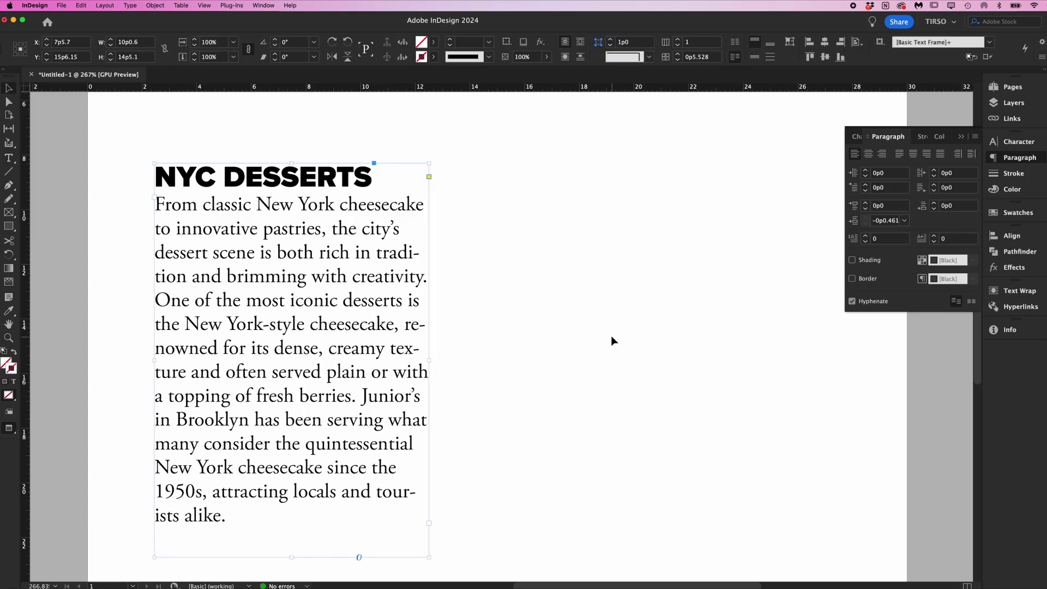
{"action": "left_click", "coordinate": [610, 335]}
{"action": "left_click", "coordinate": [886, 212]}
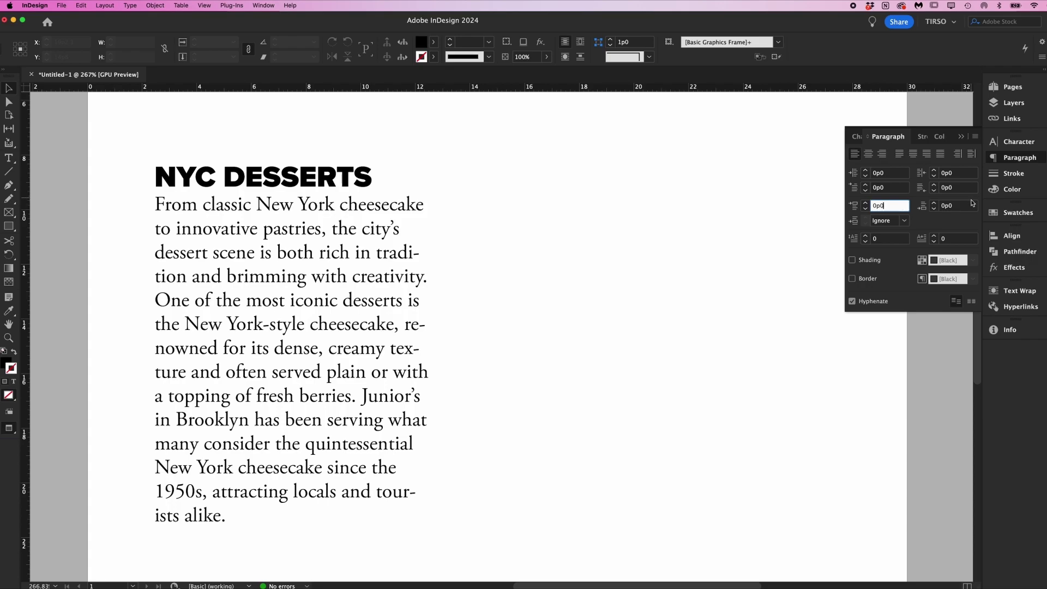
{"action": "left_click", "coordinate": [939, 211]}
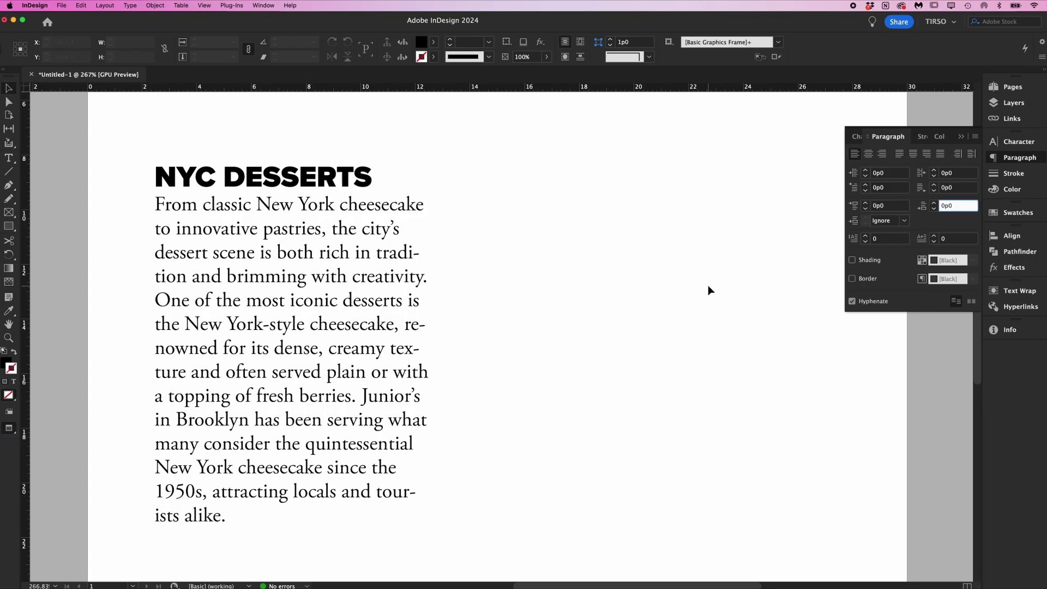
{"action": "left_click_drag", "start_coordinate": [325, 260], "coordinate": [685, 261], "text": "alt"}
{"action": "left_click", "coordinate": [135, 340]}
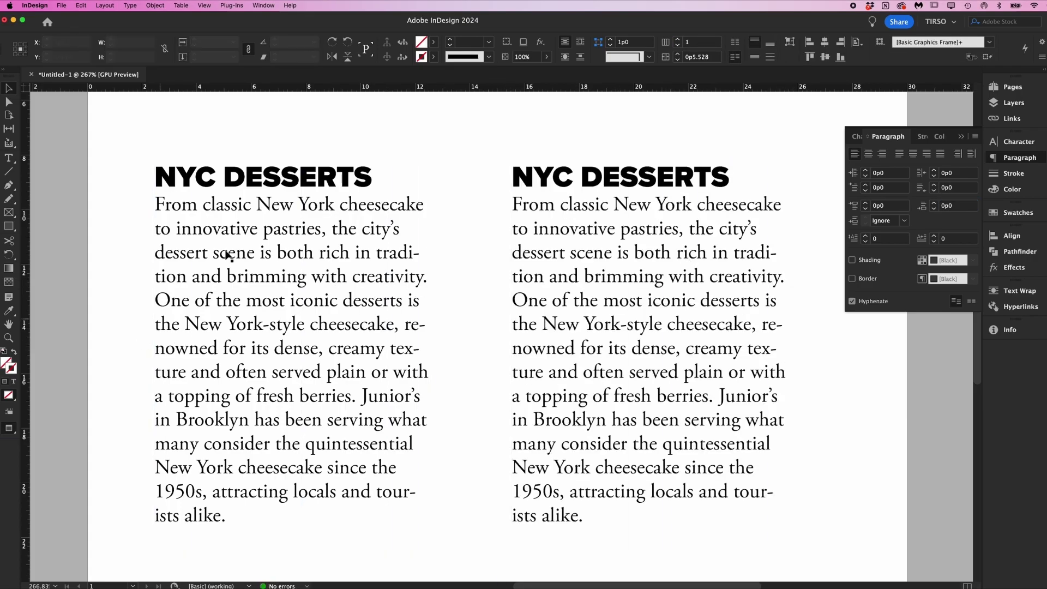
{"action": "double_click", "coordinate": [160, 210]}
{"action": "left_click_drag", "start_coordinate": [156, 206], "coordinate": [427, 207]}
{"action": "left_click", "coordinate": [890, 206]}
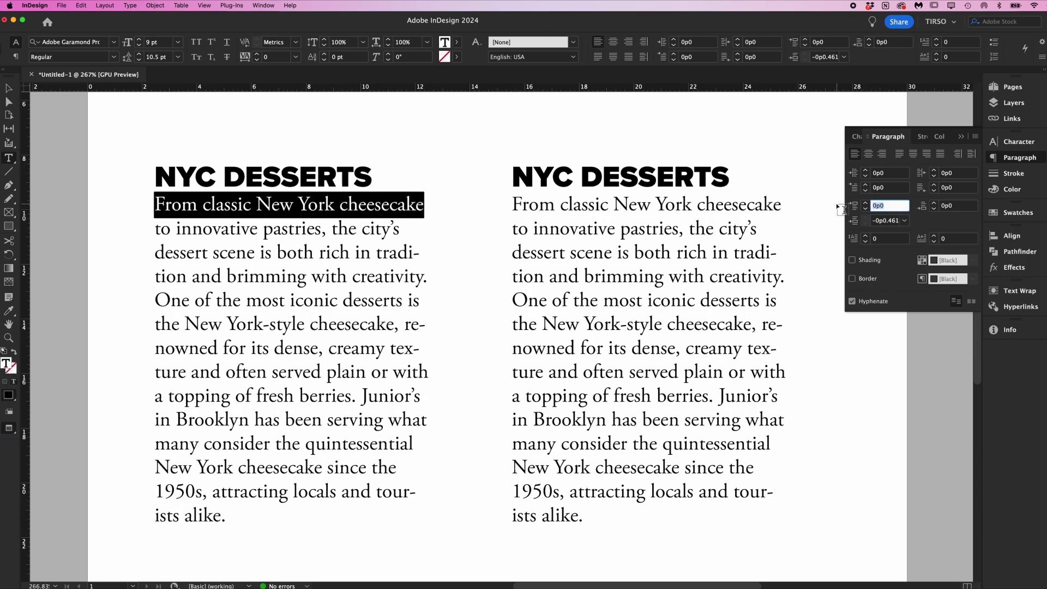
{"action": "type", "text": "p9"}
{"action": "key", "text": "Return"}
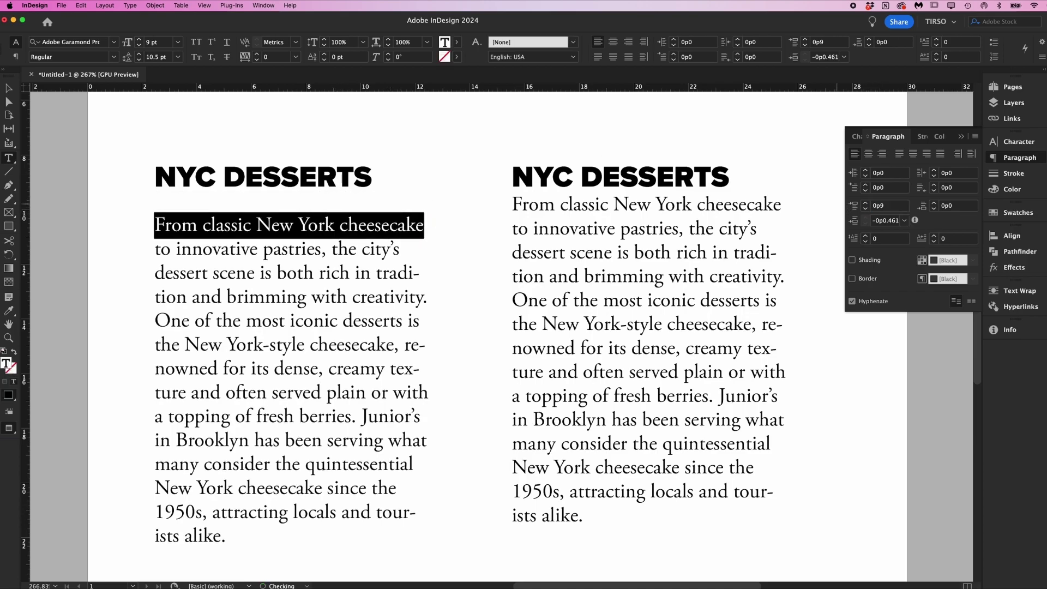
{"action": "key", "text": "Escape"}
{"action": "left_click_drag", "start_coordinate": [733, 176], "coordinate": [514, 177]}
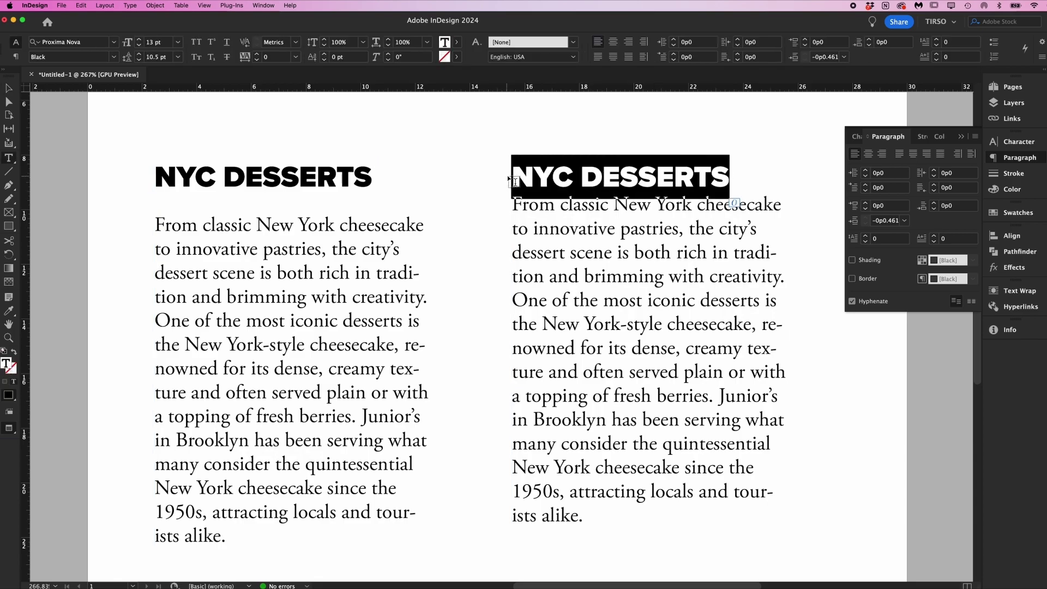
{"action": "left_click", "coordinate": [956, 207]}
{"action": "type", "text": "1p"}
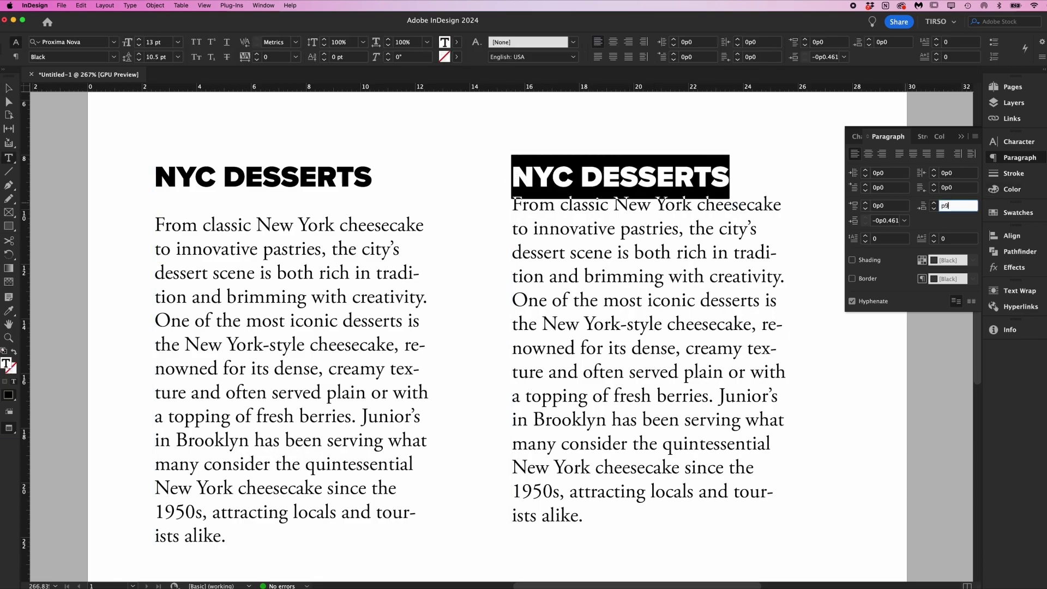
{"action": "key", "text": "Return"}
{"action": "key", "text": "Escape"}
{"action": "left_click", "coordinate": [894, 453]}
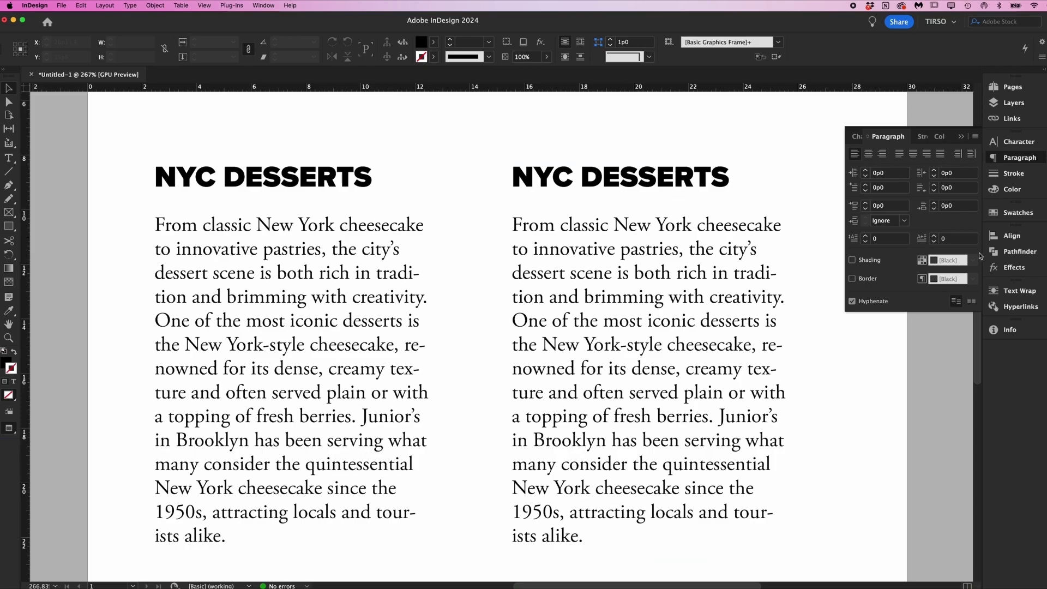
{"action": "left_click", "coordinate": [905, 220]}
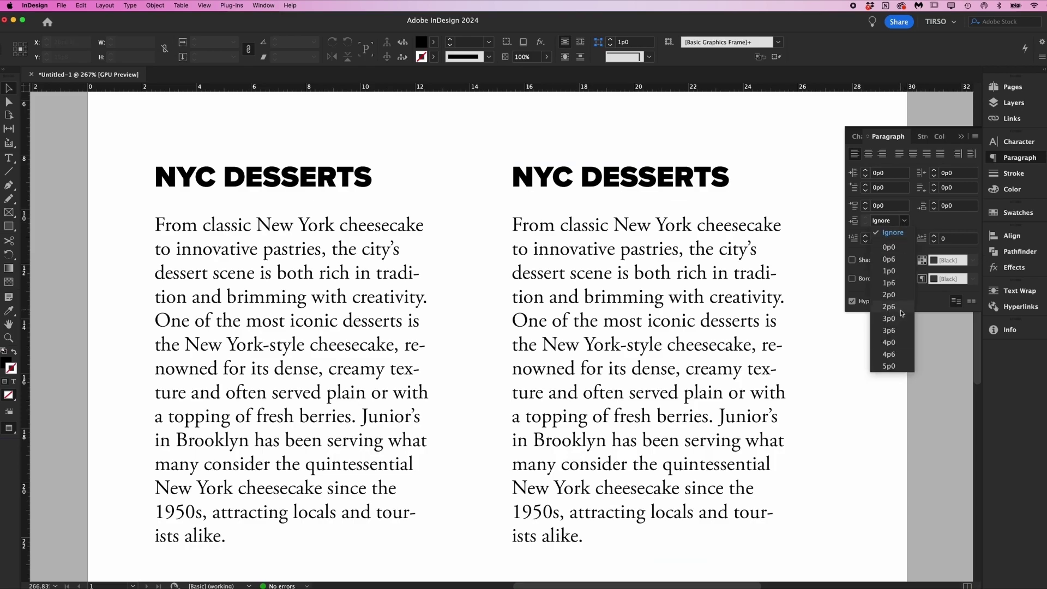
{"action": "left_click", "coordinate": [951, 393]}
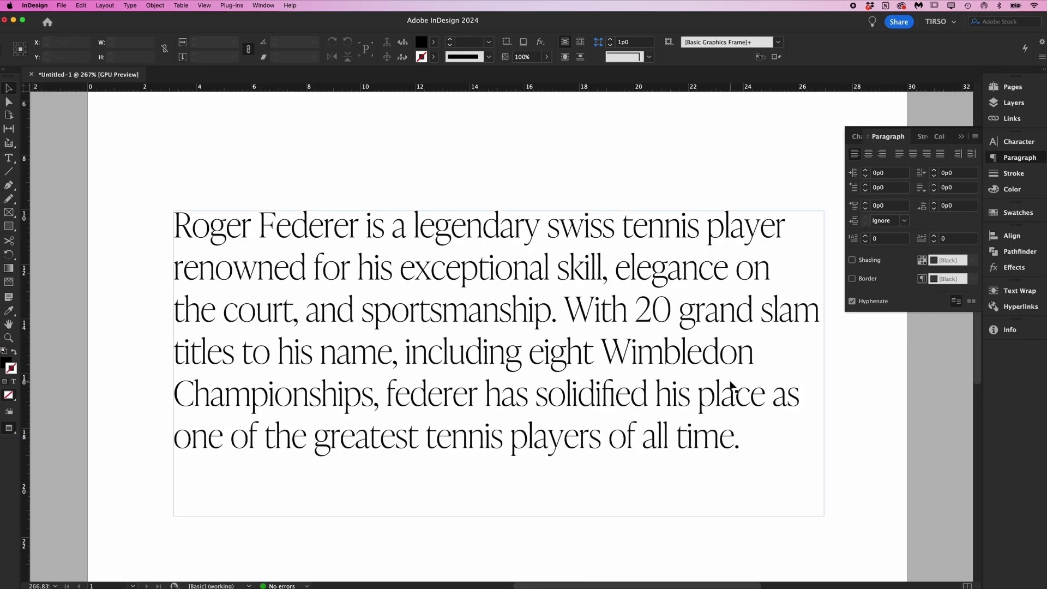
Set the Federer paragraph's drop cap to 3 lines
{"action": "left_click", "coordinate": [730, 387]}
{"action": "left_click", "coordinate": [866, 236]}
{"action": "left_click", "coordinate": [866, 235]}
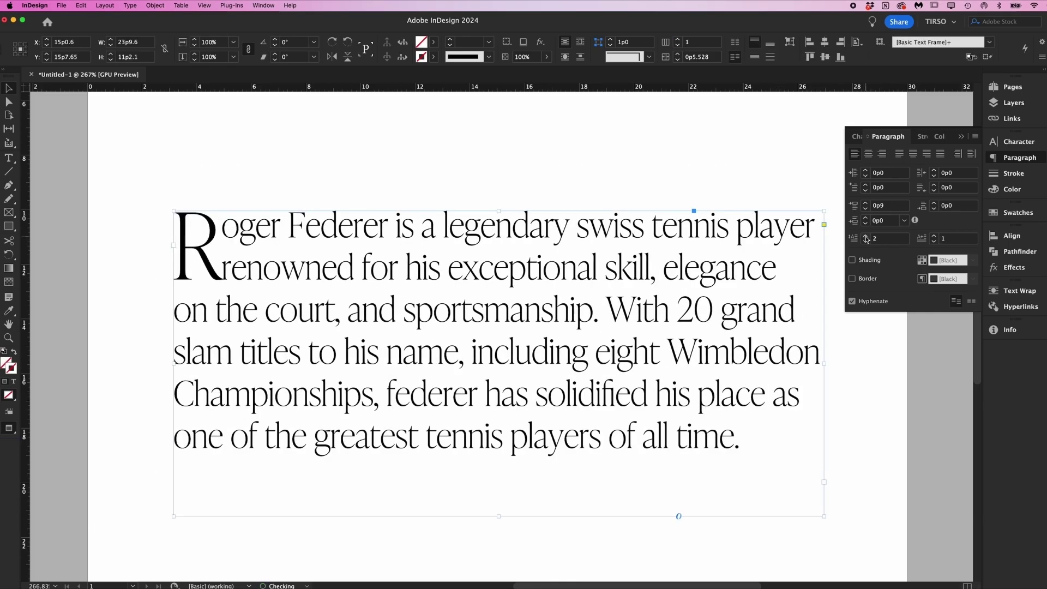
{"action": "left_click", "coordinate": [866, 236]}
{"action": "left_click", "coordinate": [866, 236]}
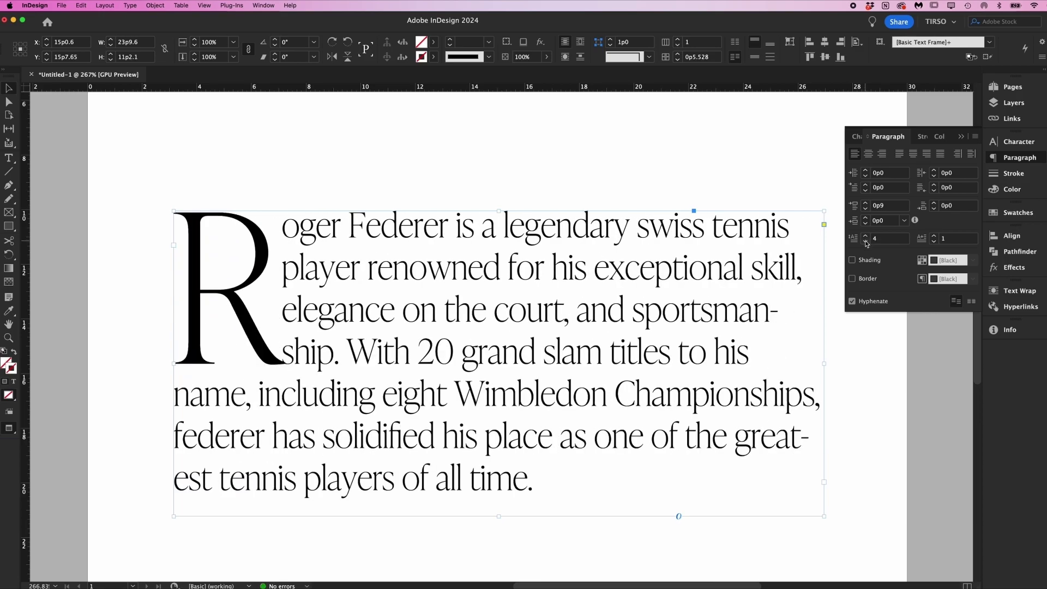
{"action": "left_click", "coordinate": [866, 241]}
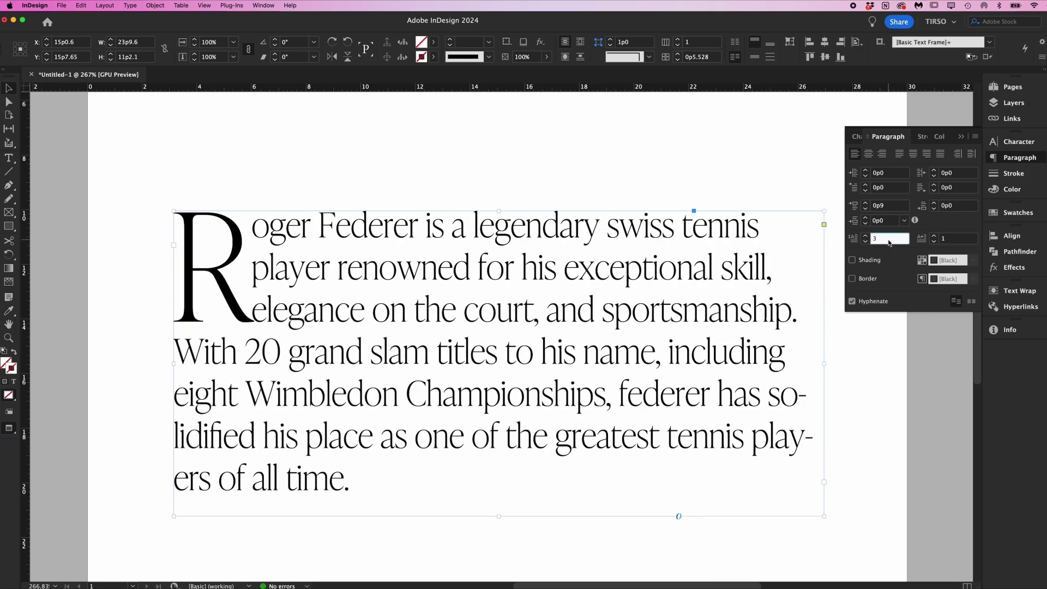
{"action": "left_click", "coordinate": [248, 291]}
Kern extra space after the drop cap R, then reselect the frame
{"action": "double_click", "coordinate": [248, 291]}
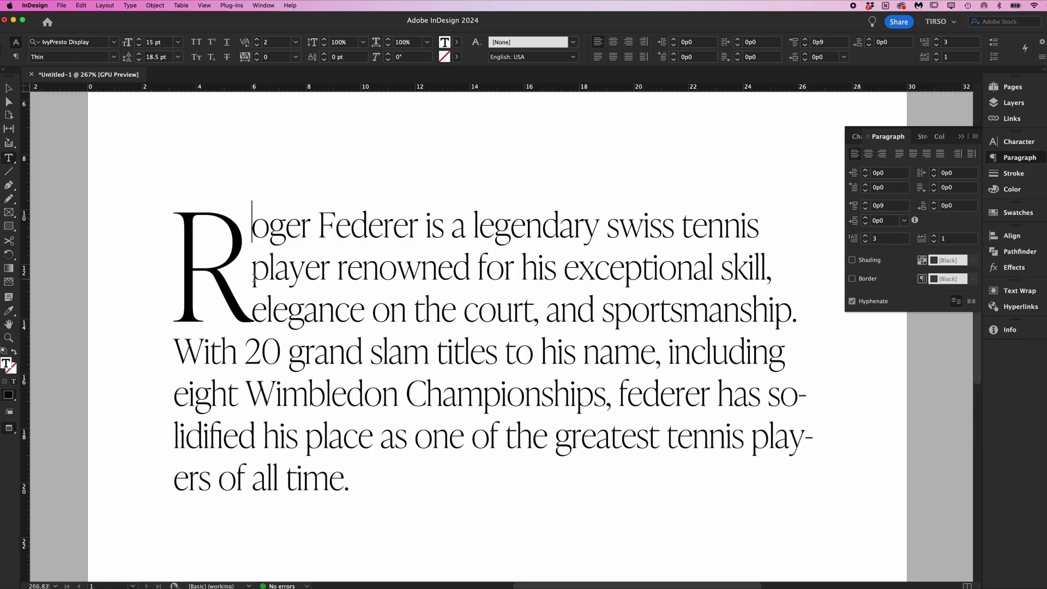
{"action": "key", "text": "alt+Right"}
{"action": "key", "text": "alt+Right"}
{"action": "key", "text": "alt+Right"}
{"action": "key", "text": "alt+Right"}
{"action": "key", "text": "alt+Right"}
{"action": "key", "text": "alt+Right"}
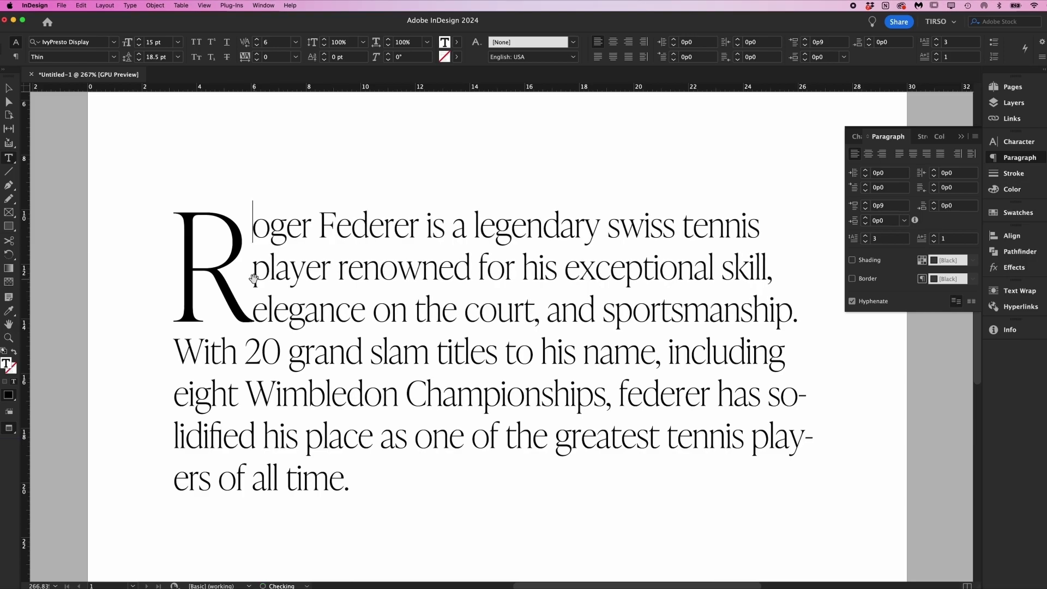
{"action": "key", "text": "alt+Right"}
{"action": "key", "text": "alt+Right"}
{"action": "key", "text": "alt+Right"}
{"action": "key", "text": "alt+Right"}
{"action": "key", "text": "alt+Right"}
{"action": "key", "text": "alt+Right"}
{"action": "key", "text": "alt+Right"}
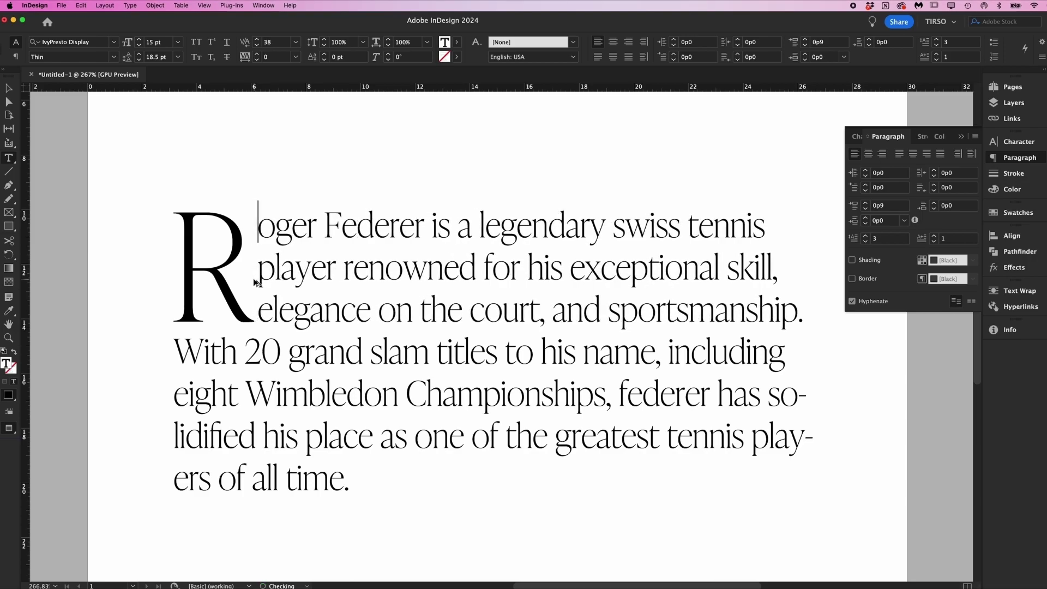
{"action": "key", "text": "Escape"}
{"action": "left_click", "coordinate": [413, 162]}
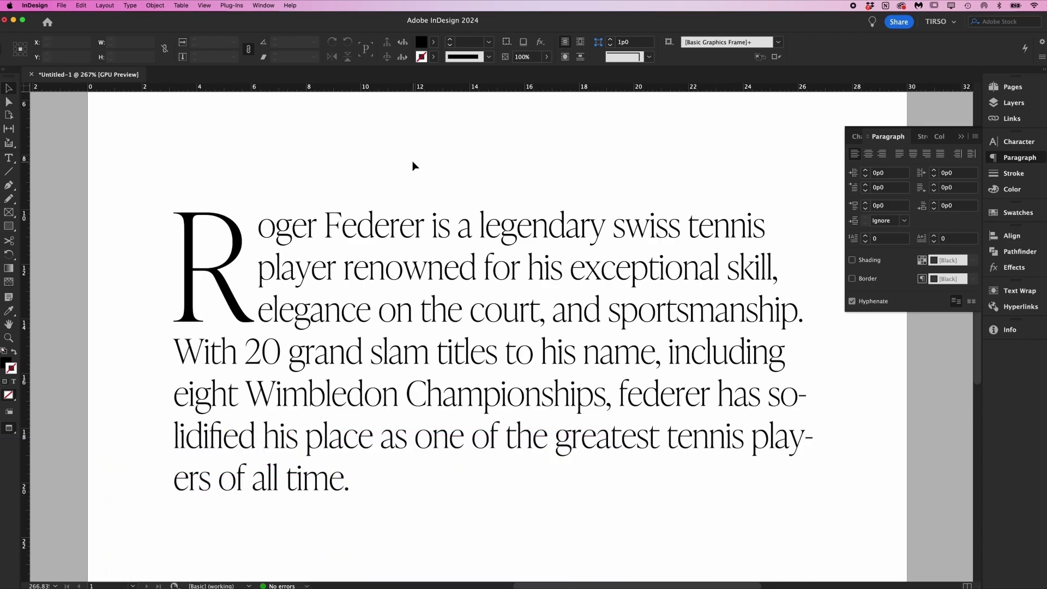
{"action": "left_click", "coordinate": [709, 223]}
{"action": "left_click", "coordinate": [954, 238]}
{"action": "left_click", "coordinate": [933, 236]}
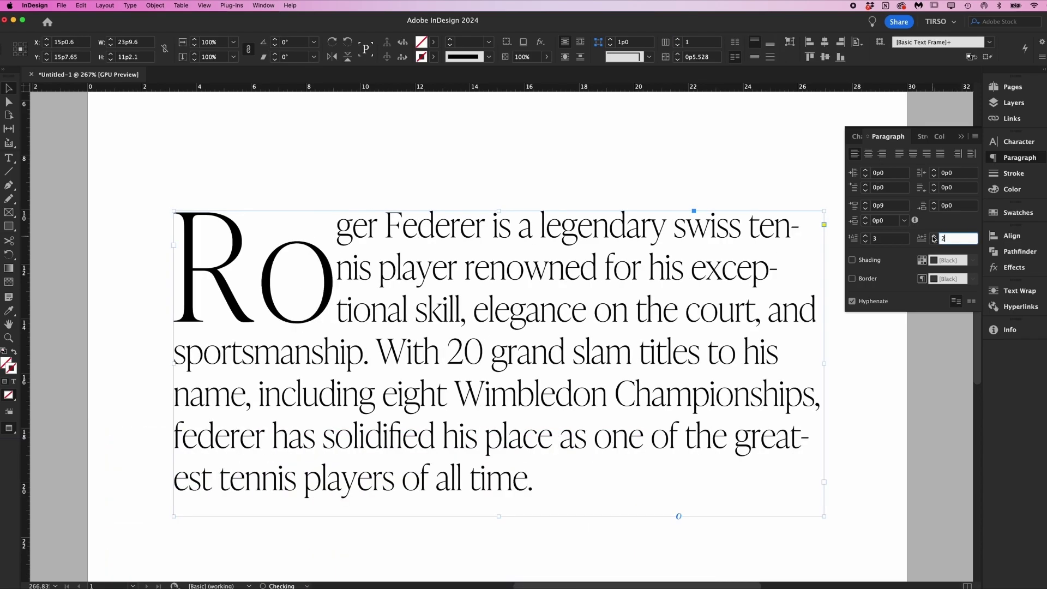
{"action": "left_click", "coordinate": [933, 236]}
{"action": "left_click", "coordinate": [933, 236]}
{"action": "left_click", "coordinate": [933, 236]}
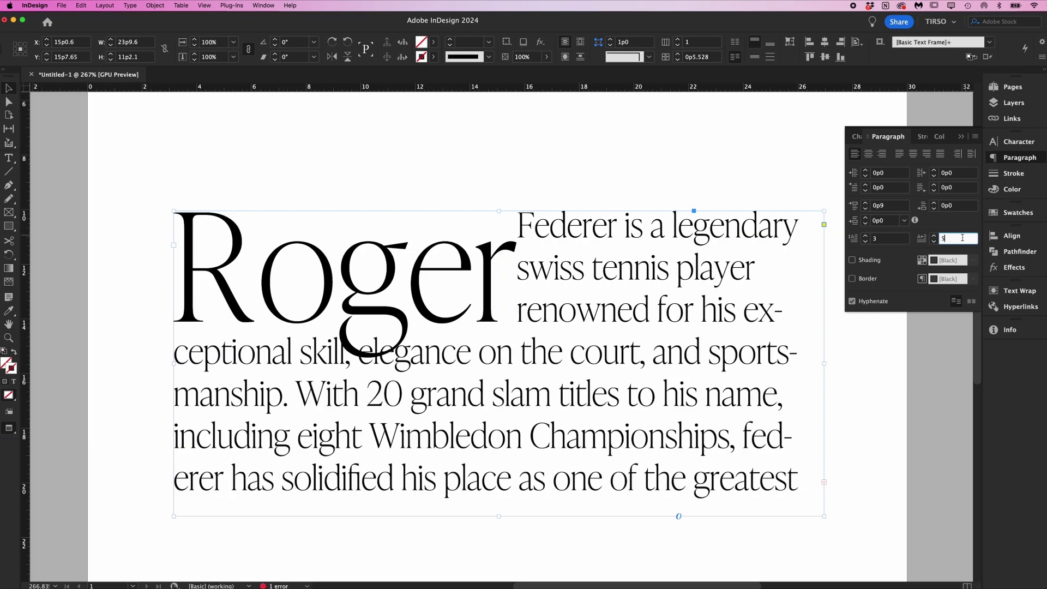
{"action": "left_click", "coordinate": [933, 240]}
{"action": "key", "text": "Return"}
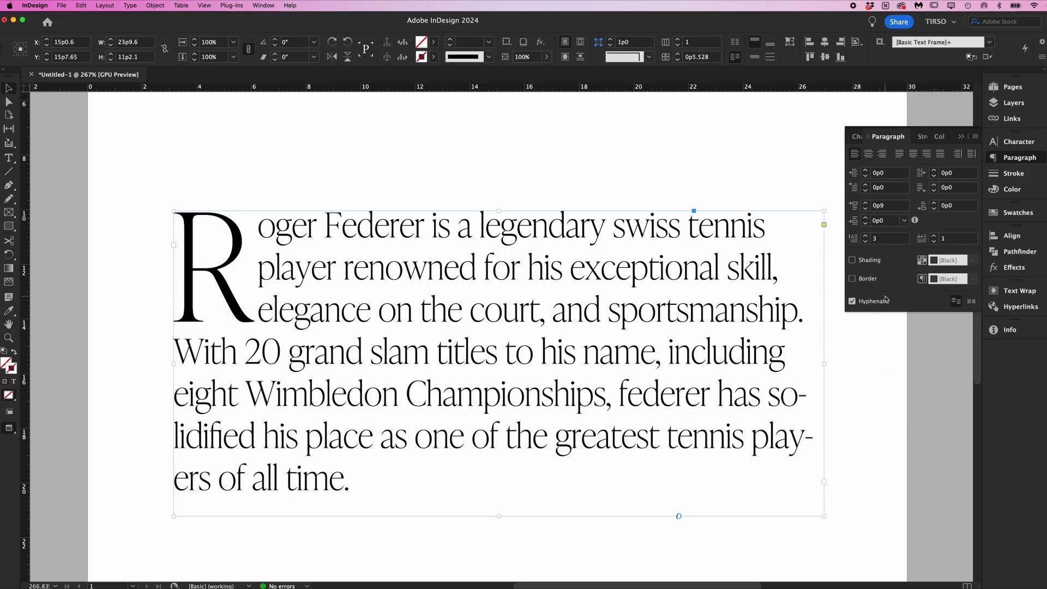
Toggle paragraph shading on and off, and toggle hyphenation several times, ending off
{"action": "left_click", "coordinate": [851, 260]}
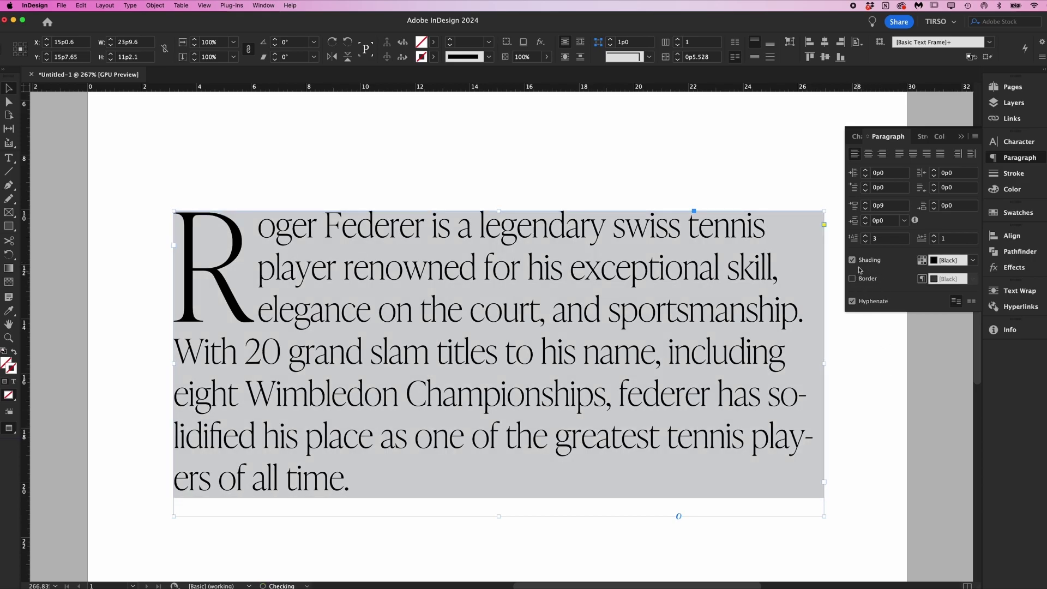
{"action": "left_click", "coordinate": [852, 260]}
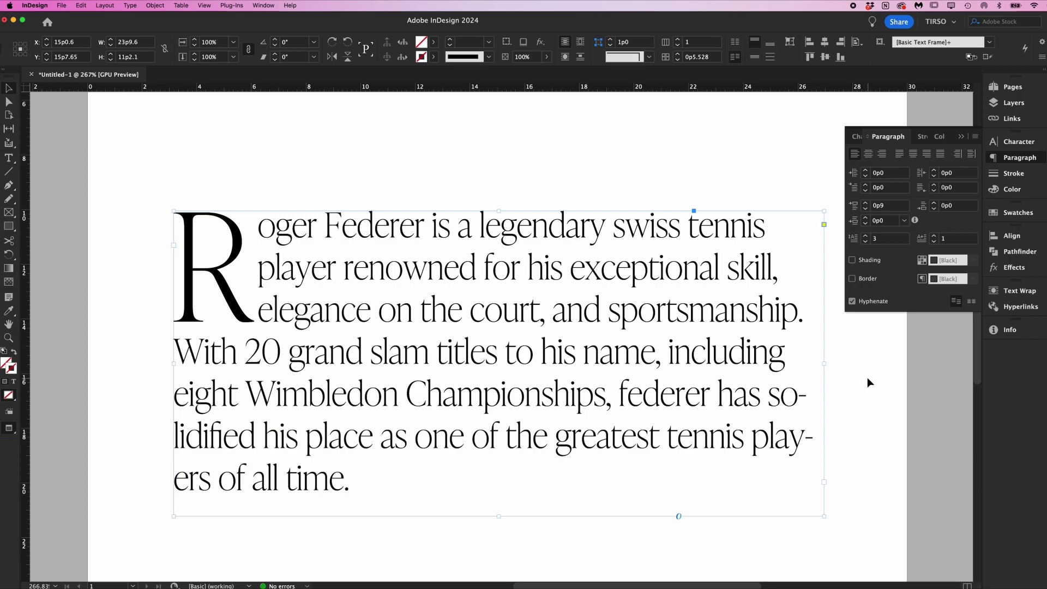
{"action": "left_click", "coordinate": [861, 302]}
{"action": "left_click", "coordinate": [861, 302]}
{"action": "left_click", "coordinate": [861, 303]}
{"action": "left_click", "coordinate": [861, 303]}
{"action": "left_click", "coordinate": [861, 303]}
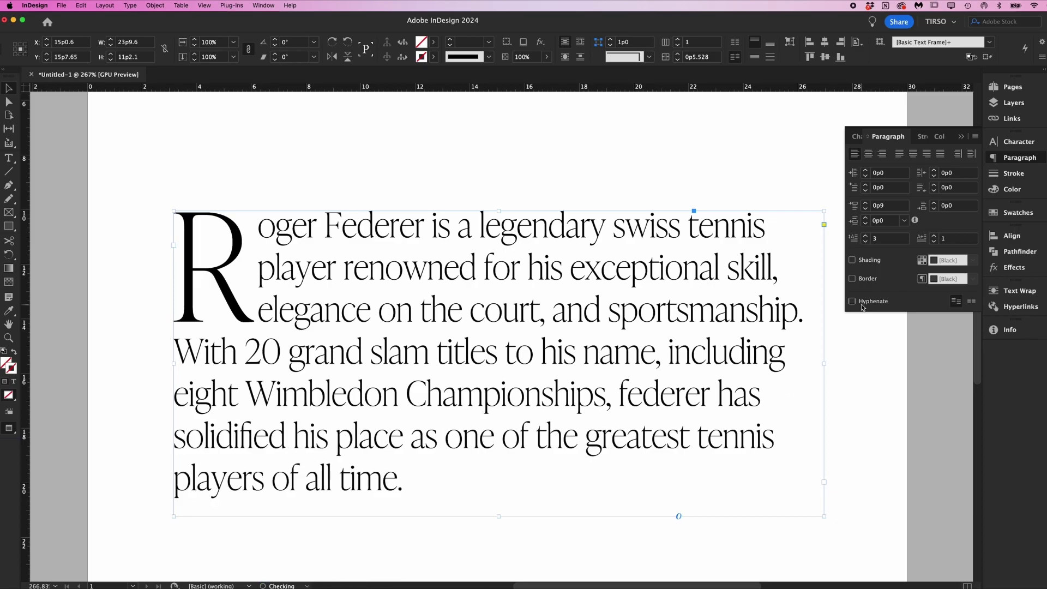
Remove the drop cap, justify with last line left, and re-enable hyphenation
{"action": "left_click", "coordinate": [865, 241]}
{"action": "left_click", "coordinate": [865, 241]}
{"action": "left_click", "coordinate": [899, 153]}
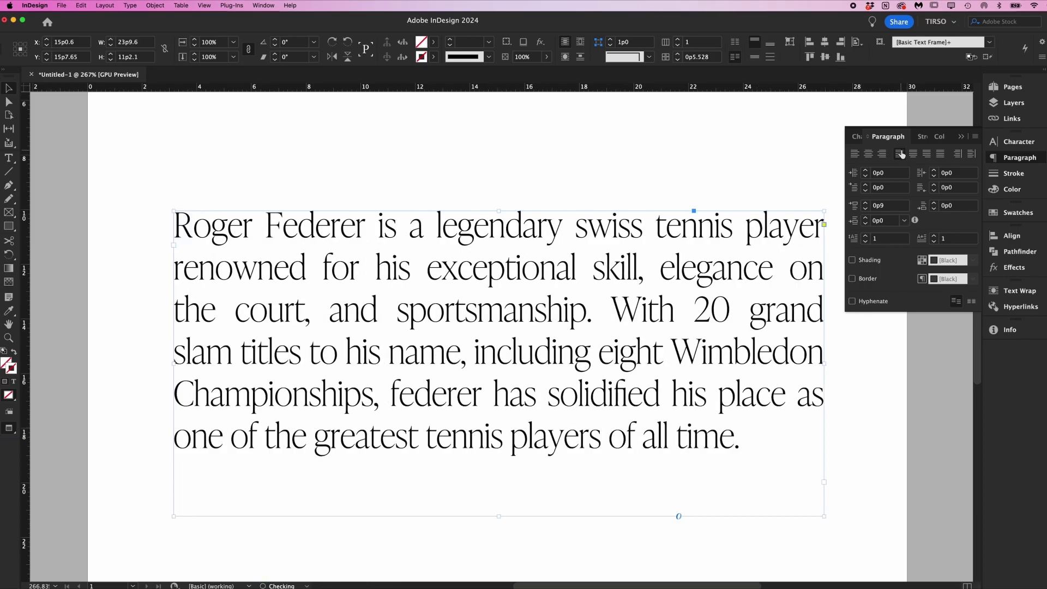
{"action": "left_click", "coordinate": [861, 303]}
{"action": "left_click", "coordinate": [872, 374]}
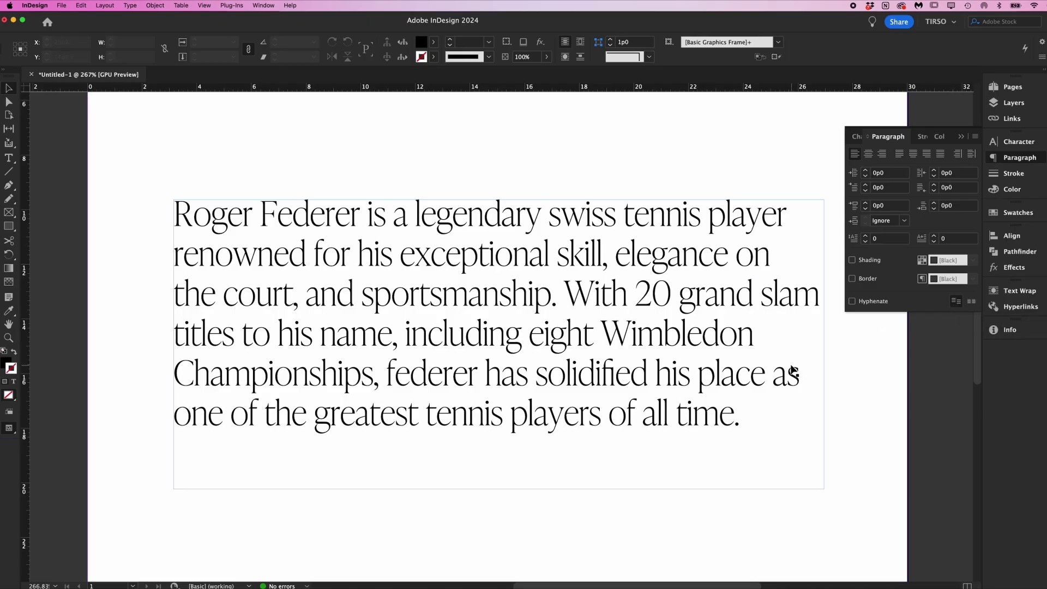
Select the Roger Federer text frame and show the baseline grid across the page
{"action": "left_click", "coordinate": [789, 369]}
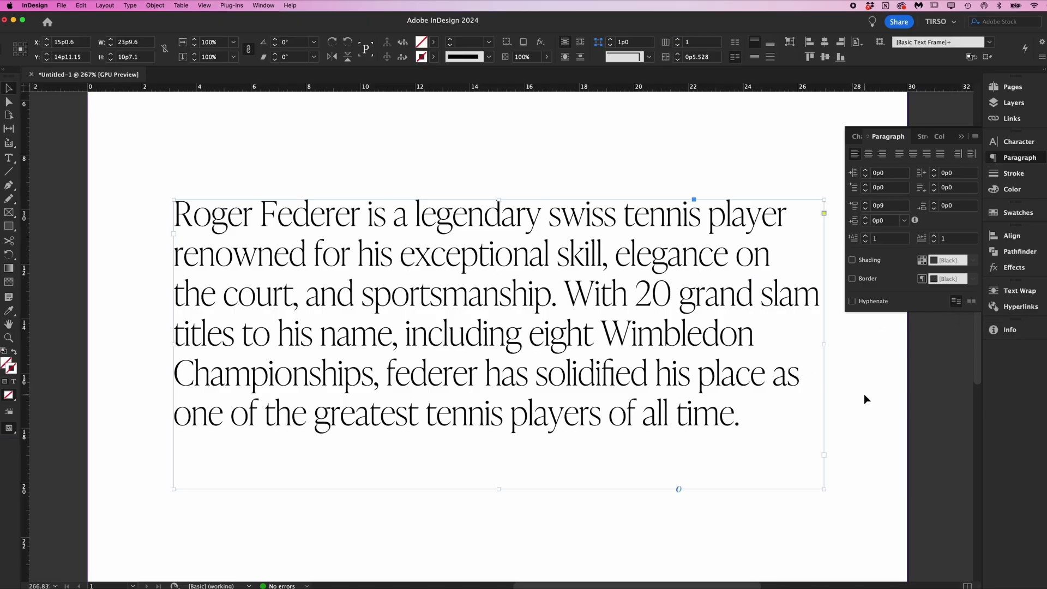
{"action": "left_click", "coordinate": [205, 5]}
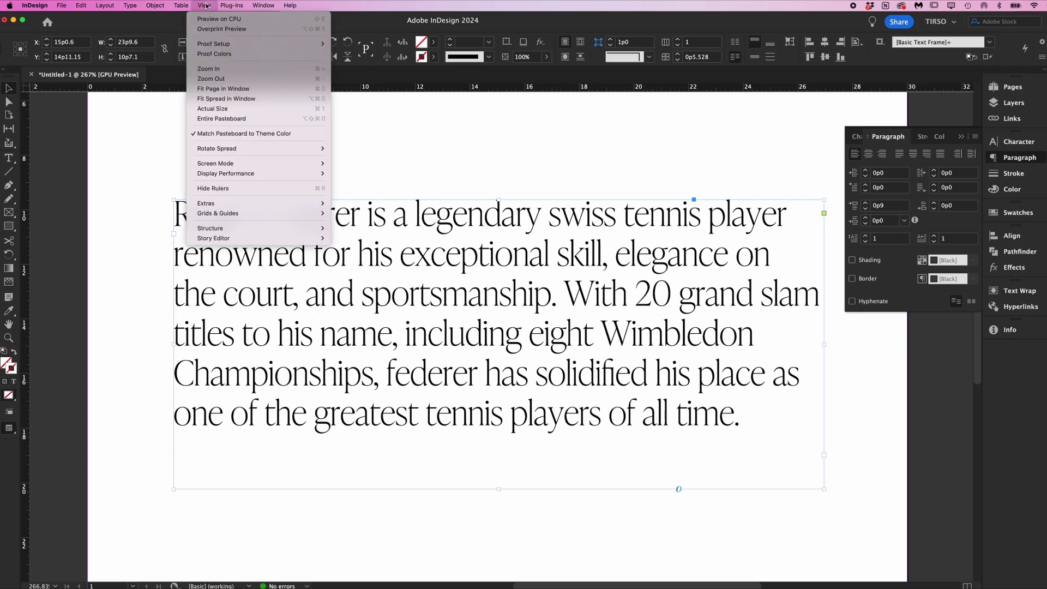
{"action": "mouse_move", "coordinate": [222, 216]}
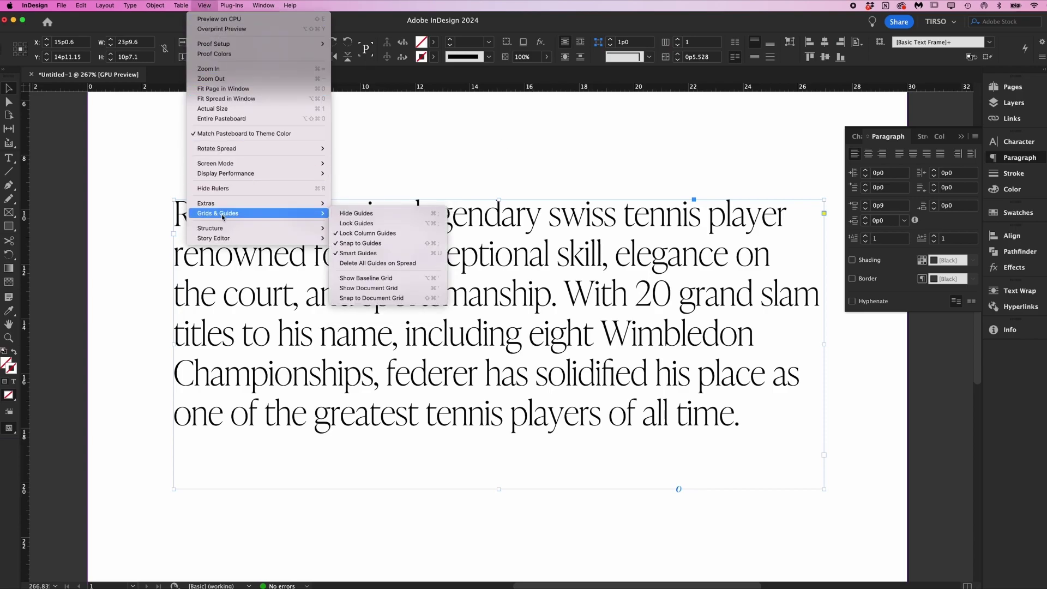
{"action": "left_click", "coordinate": [354, 281]}
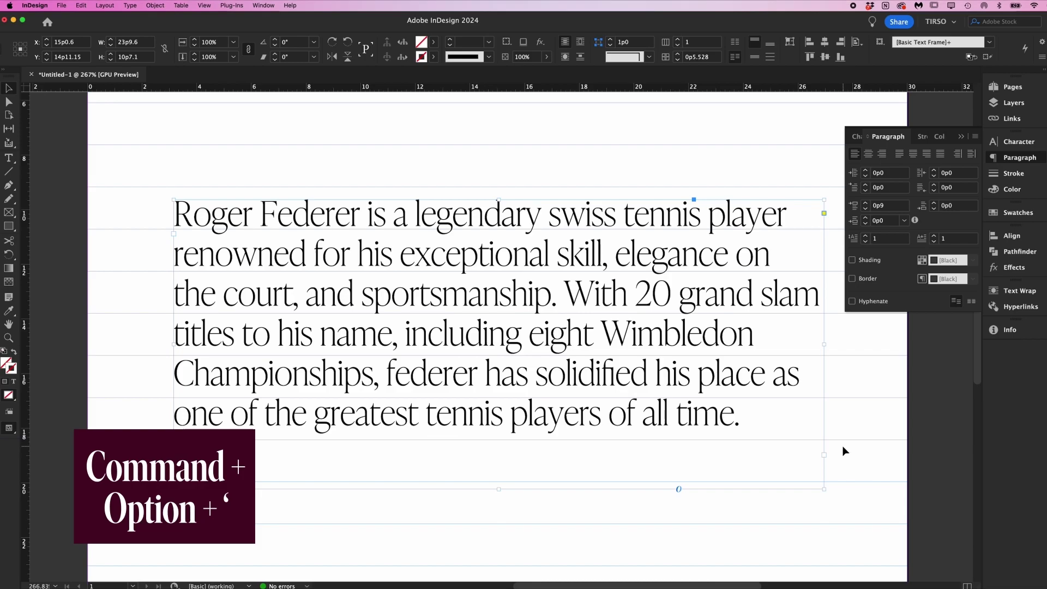
Align the short paragraph to the baseline grid, toggling it off and back on
{"action": "left_click", "coordinate": [971, 301]}
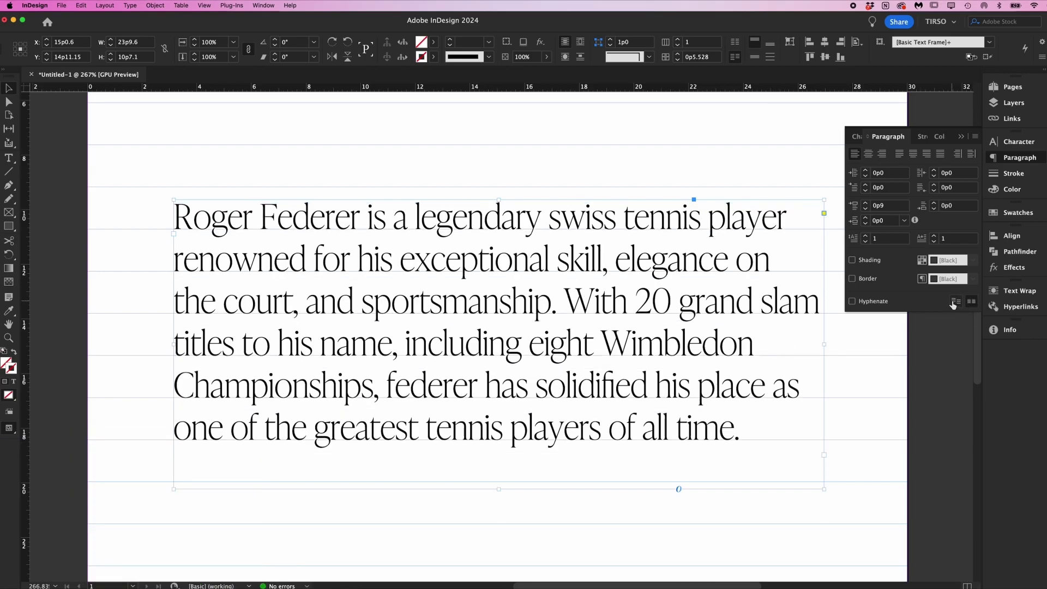
{"action": "left_click", "coordinate": [970, 301]}
{"action": "left_click", "coordinate": [969, 302]}
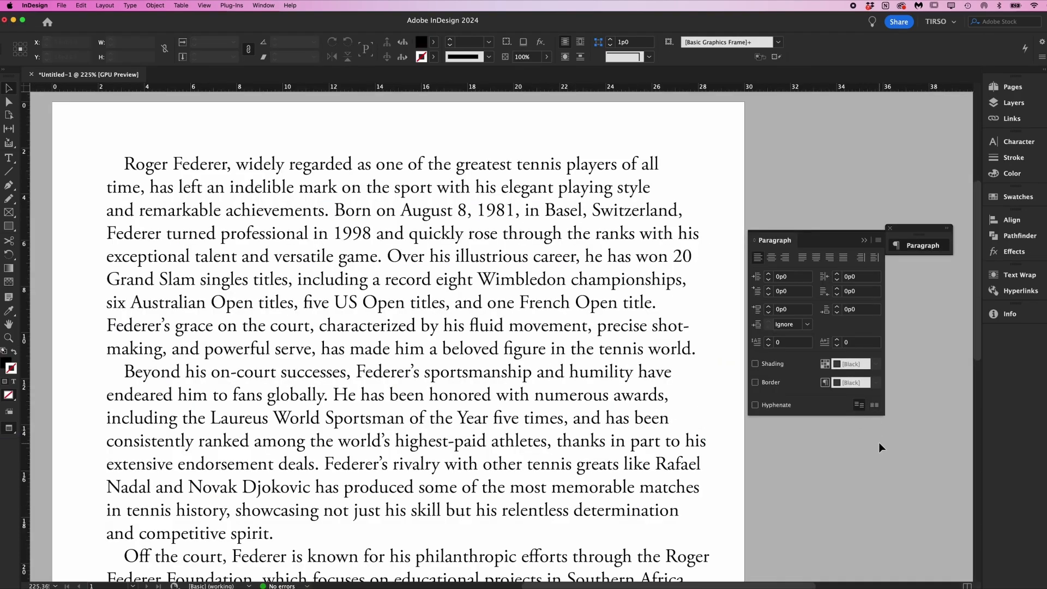
Keep the paragraph composer and try a forced line break before 'his', then remove it
{"action": "left_click", "coordinate": [877, 240]}
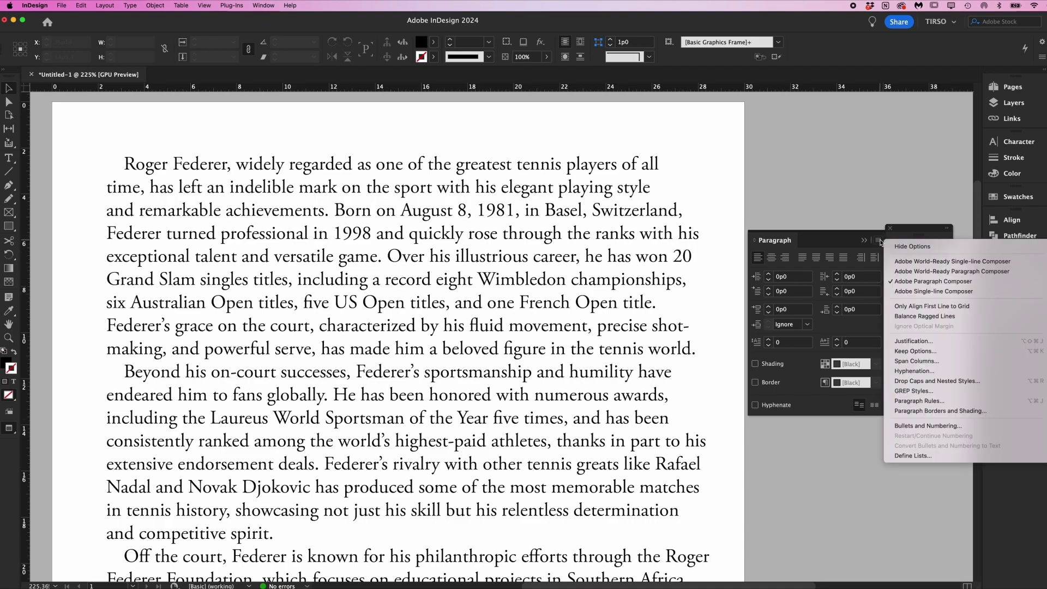
{"action": "left_click", "coordinate": [913, 283]}
{"action": "left_click", "coordinate": [652, 273]}
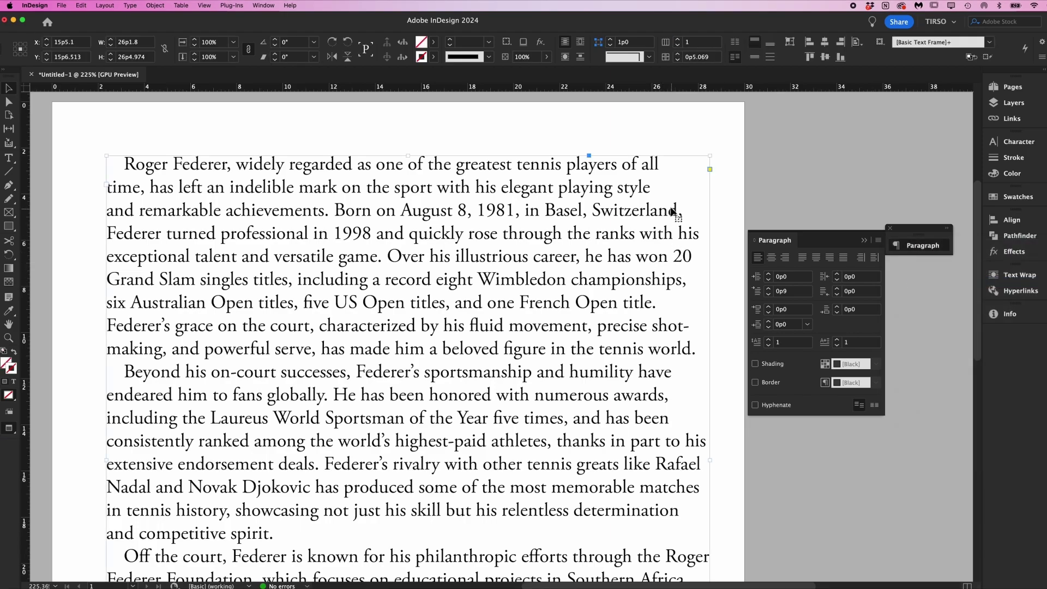
{"action": "double_click", "coordinate": [679, 234]}
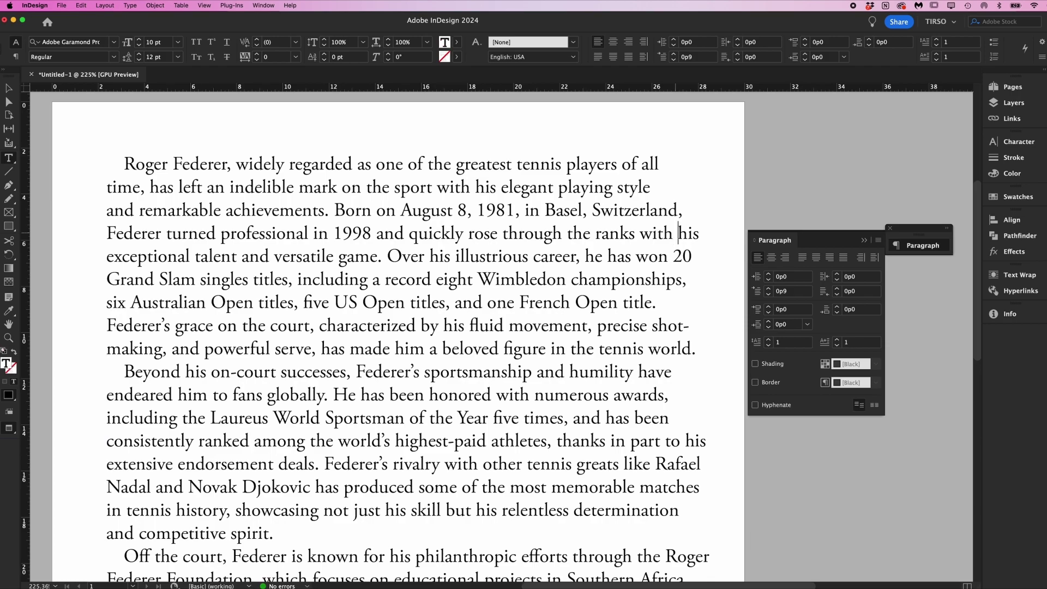
{"action": "key", "text": "shift+Return"}
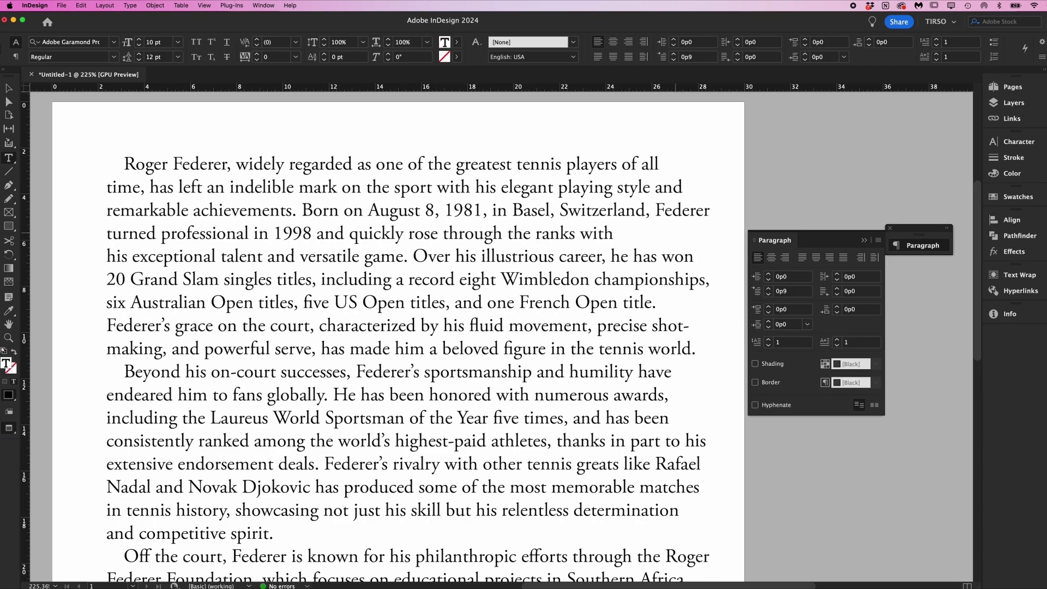
{"action": "key", "text": "BackSpace"}
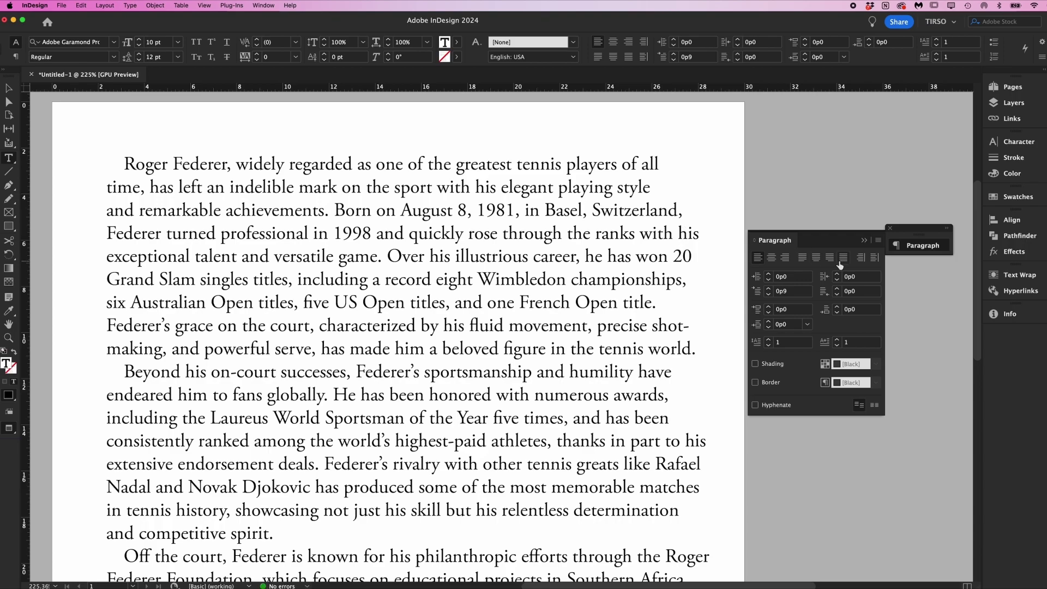
Switch the biography to Adobe Single-line Composer with forced line breaks before 'time,' and 'Federer'
{"action": "left_click", "coordinate": [878, 240]}
{"action": "left_click", "coordinate": [916, 291]}
{"action": "left_click", "coordinate": [664, 165]}
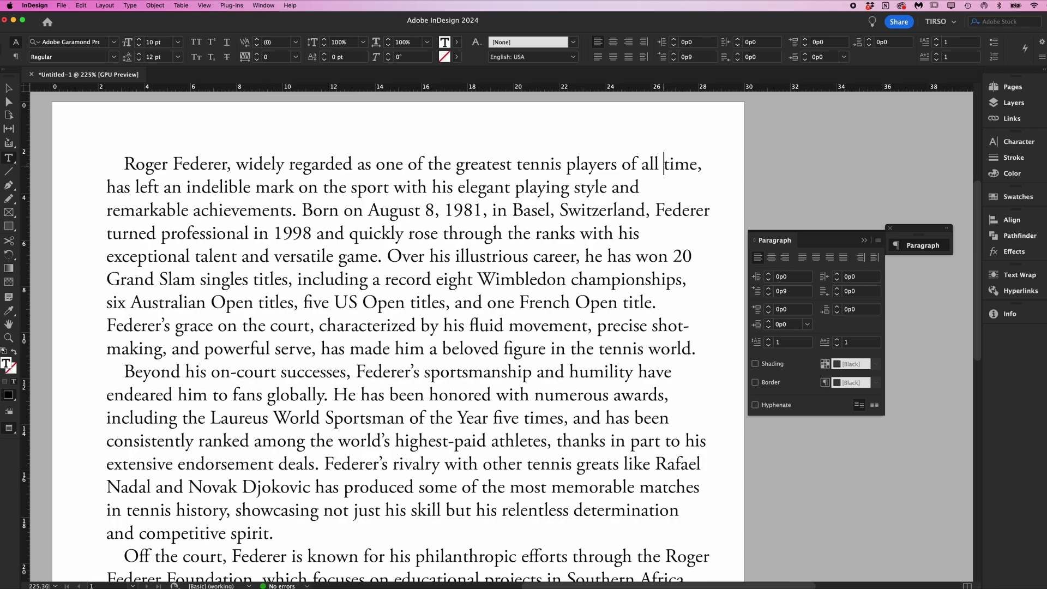
{"action": "key", "text": "shift+Return"}
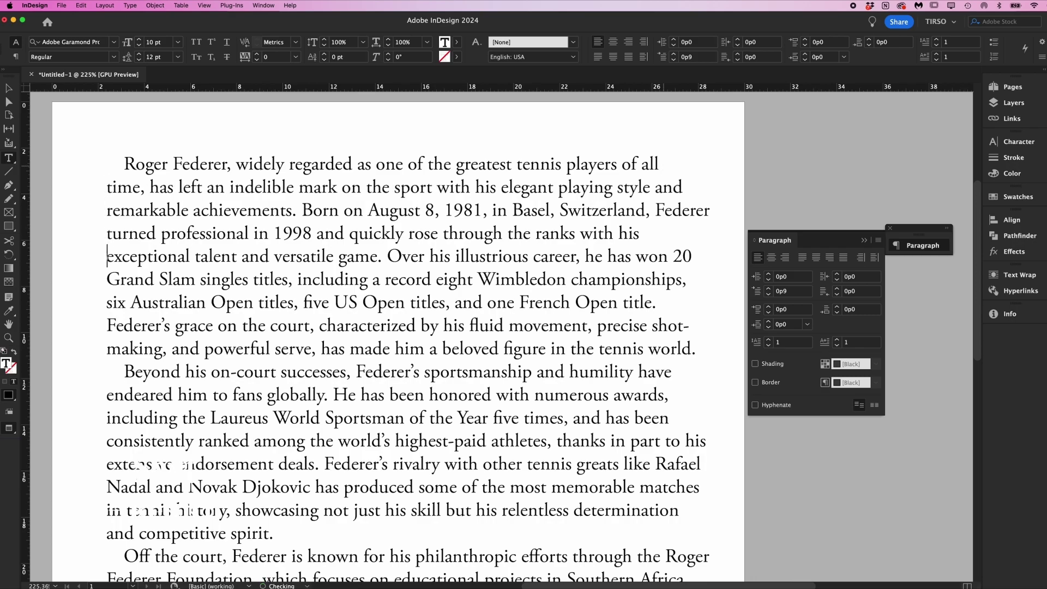
{"action": "key", "text": "shift+Return"}
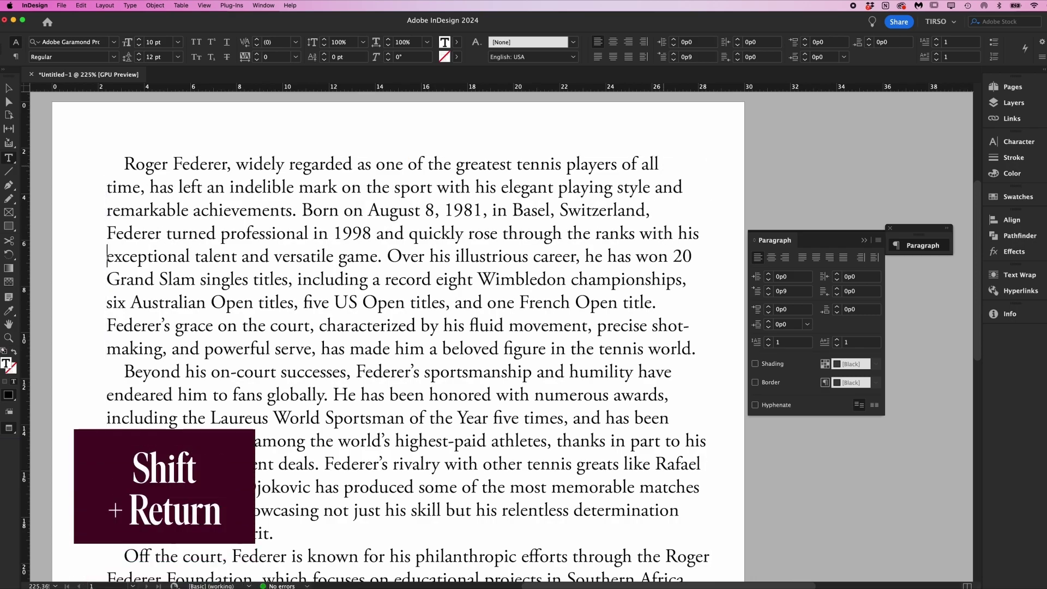